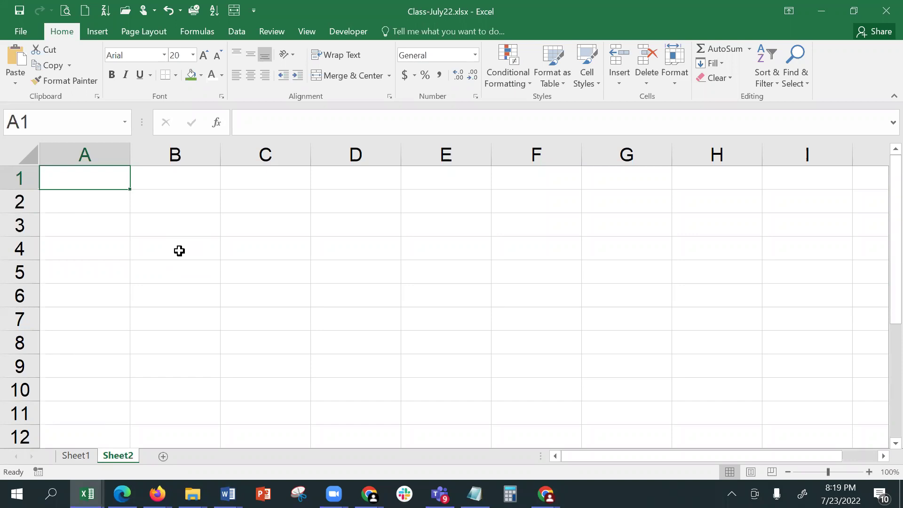
- Enter the headings Name of Person, Email and Mobile No in A1:C1, correcting Phone No
type("Name")
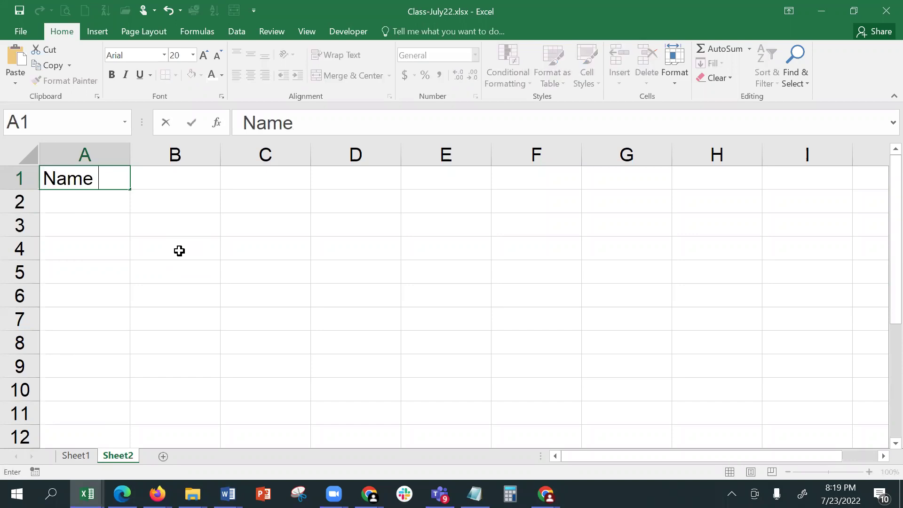
type(" of Person")
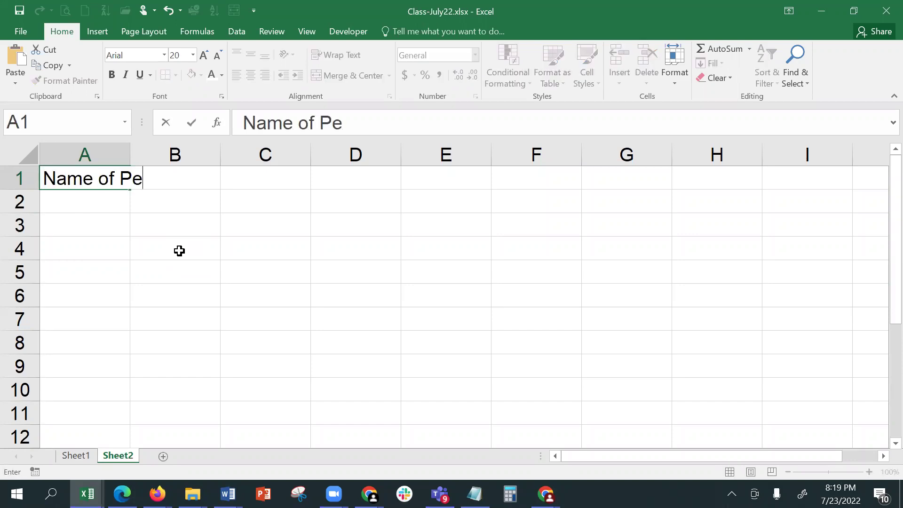
key("Tab")
type("Email")
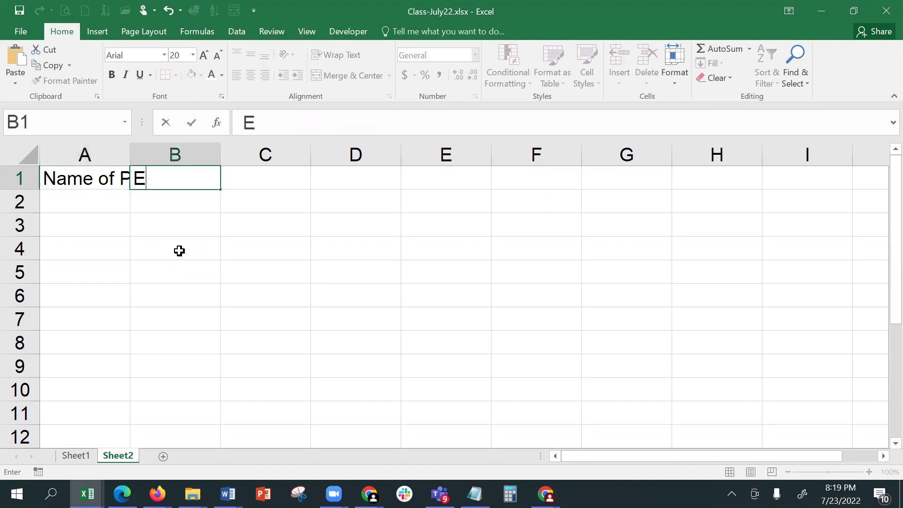
key("Tab")
type("Ph")
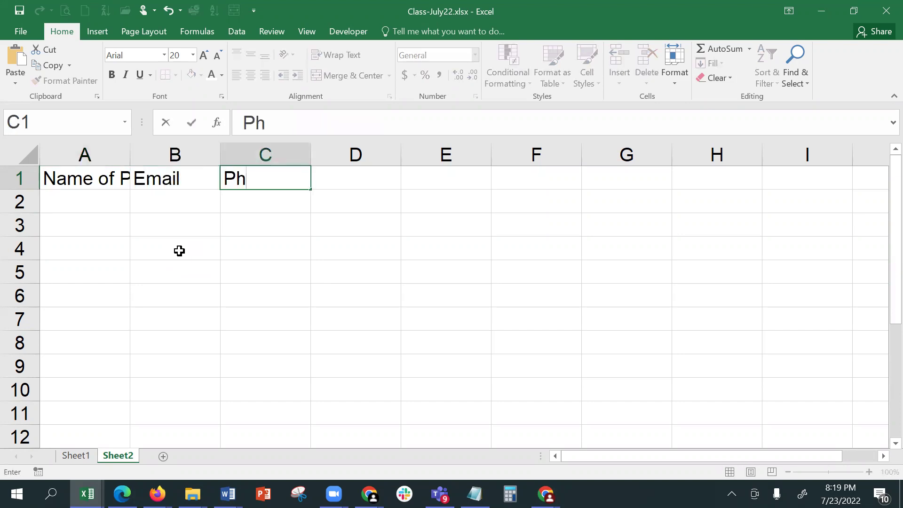
type("one No")
key("Tab")
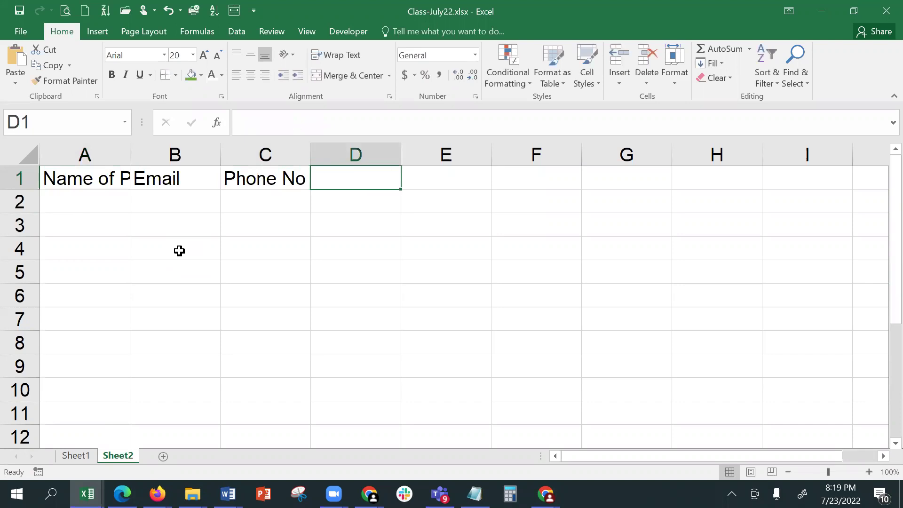
key("Left")
type("M")
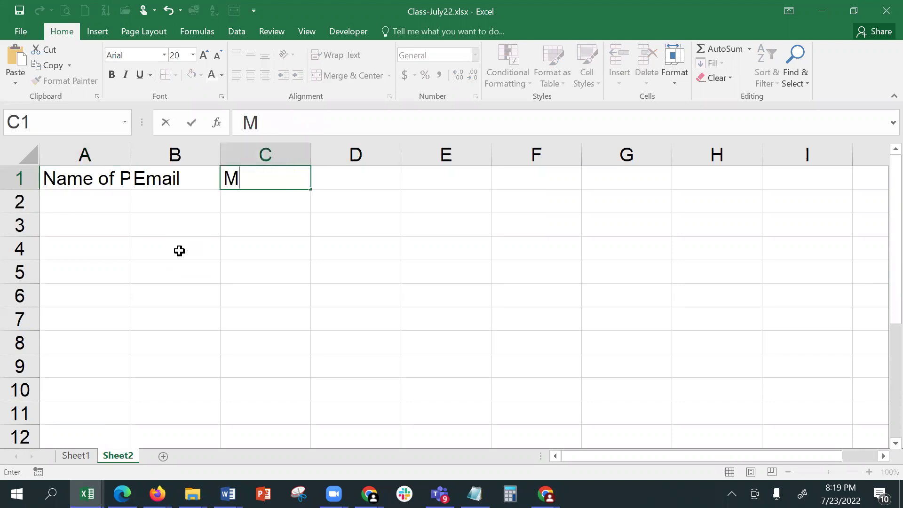
type("obile No")
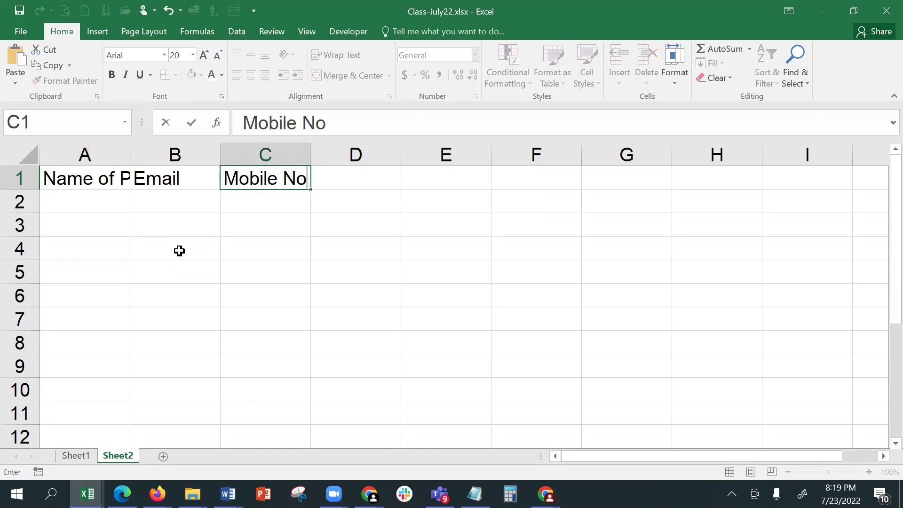
key("Tab")
- Add the State, City and Pincode headings in D1:F1
type("State")
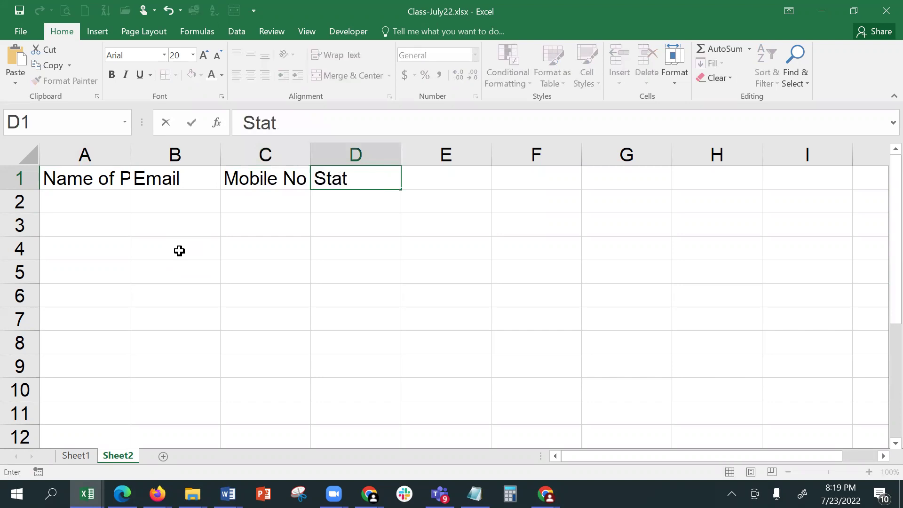
key("Tab")
type("City")
key("Tab")
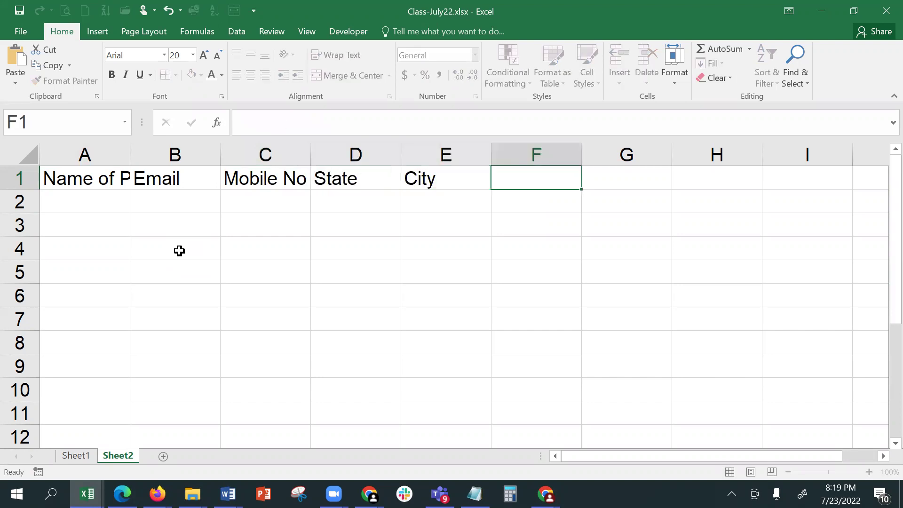
type("Pincode")
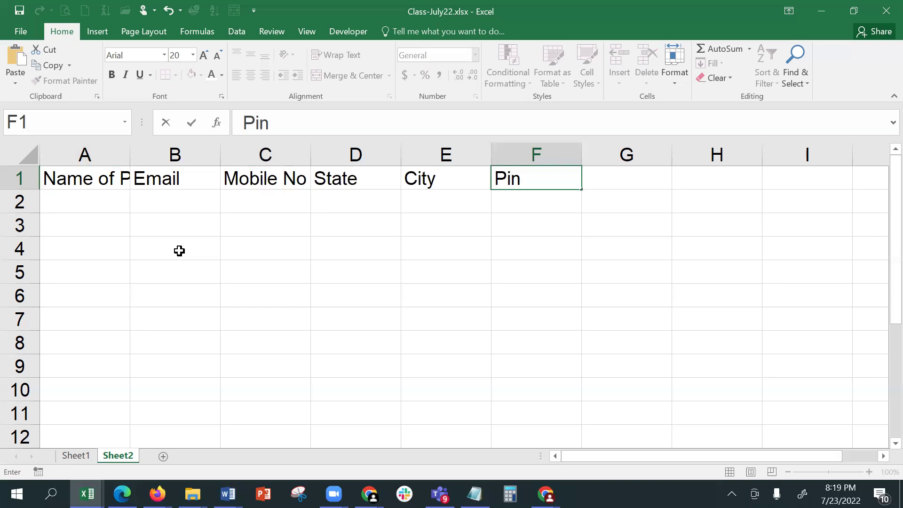
key("Return")
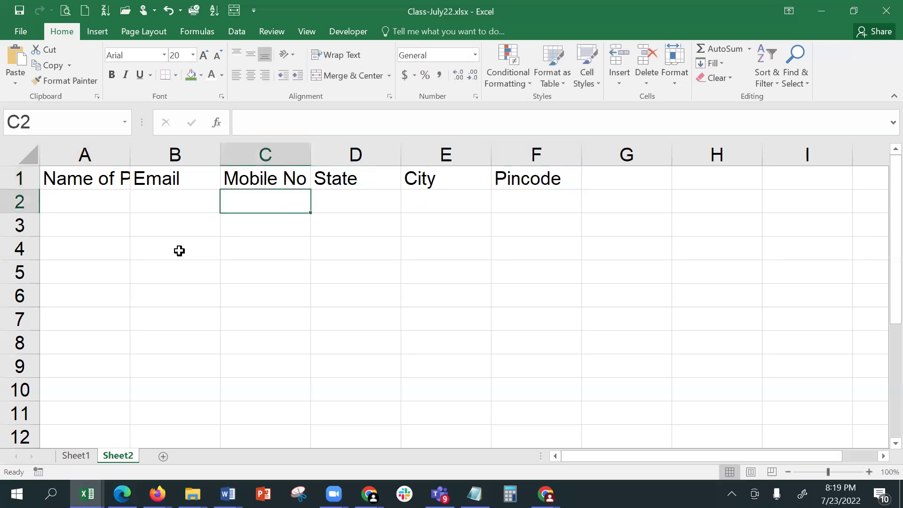
- AutoFit column A to the Name of Person heading and select A2
double_click(130, 156)
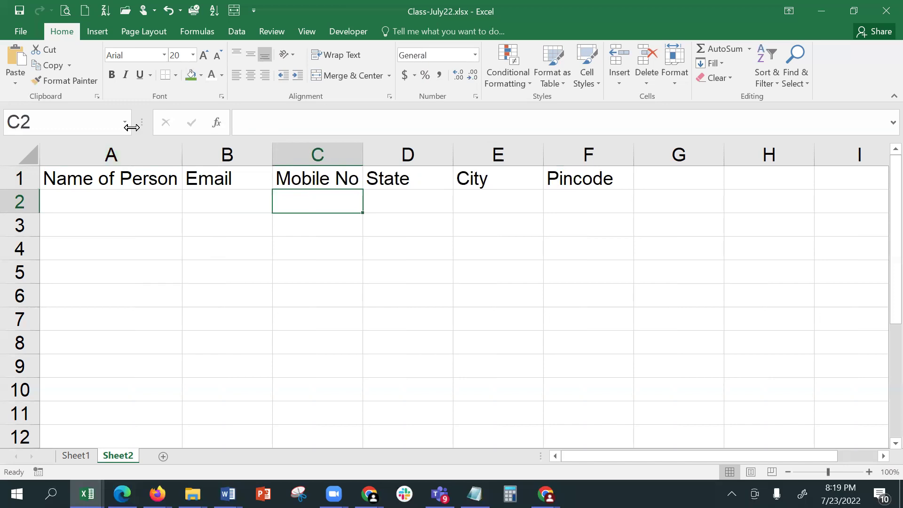
left_click(102, 207)
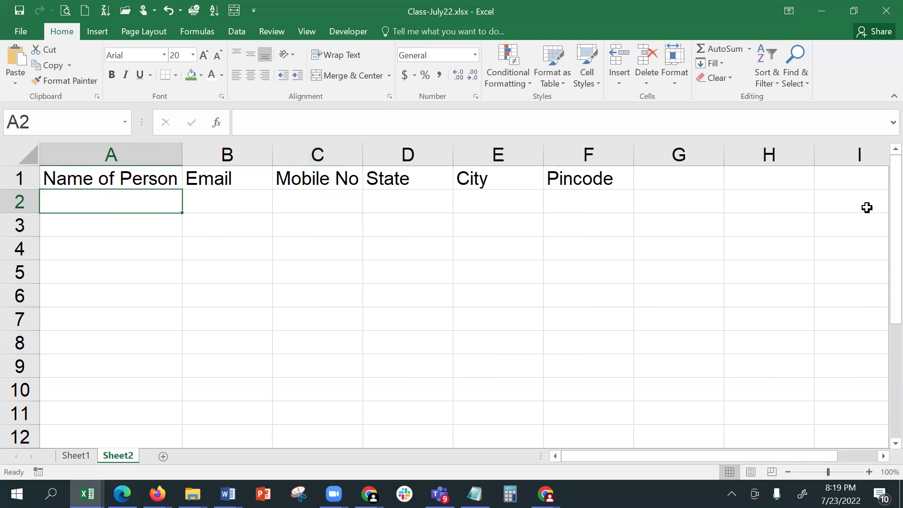
- Enter ABC Enterprises and its email address in A2:B2, autofitting the Email column
type("ABC Enterpi")
key("BackSpace")
type("rises")
key("Tab")
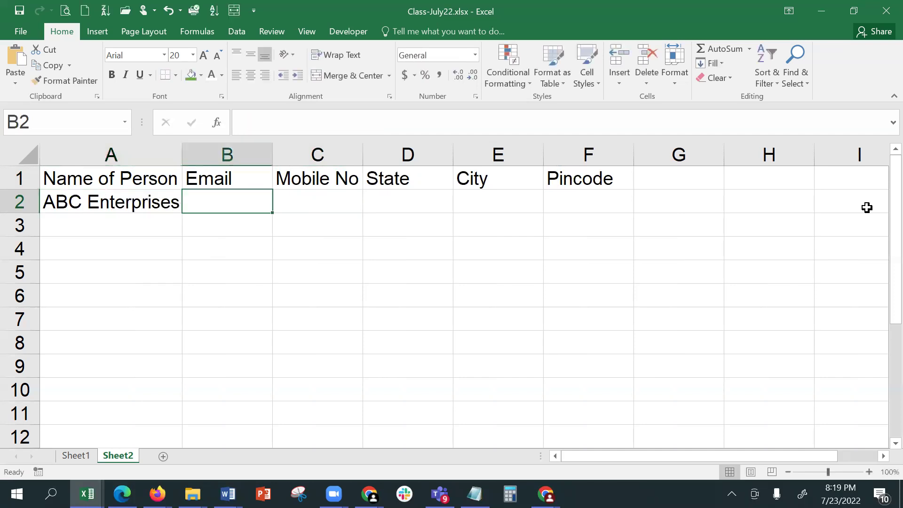
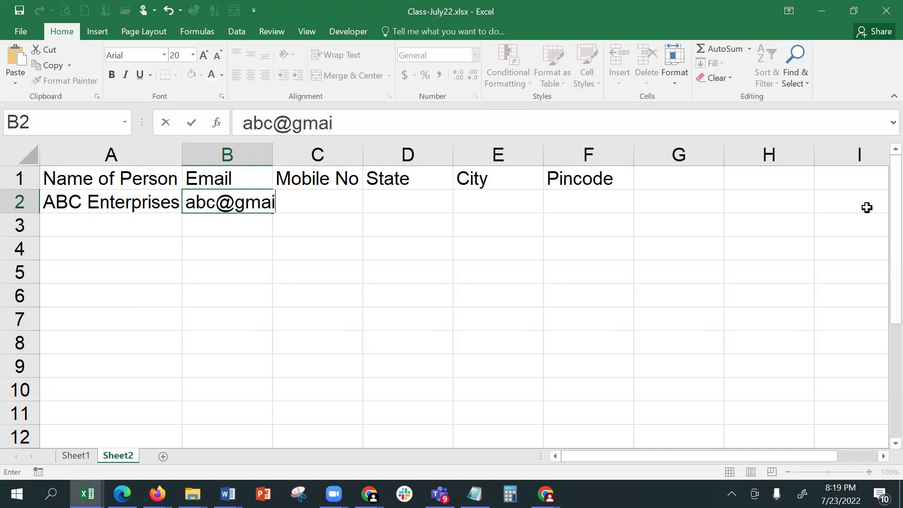
key("Tab")
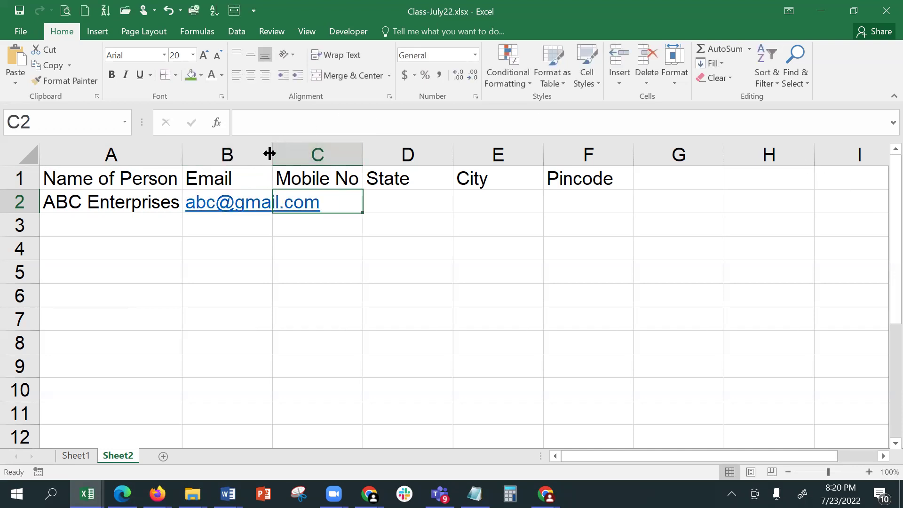
double_click(272, 154)
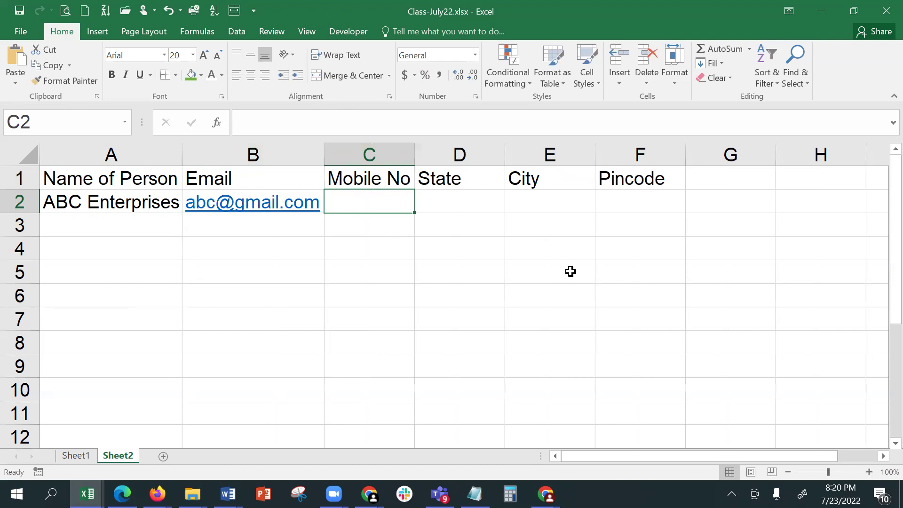
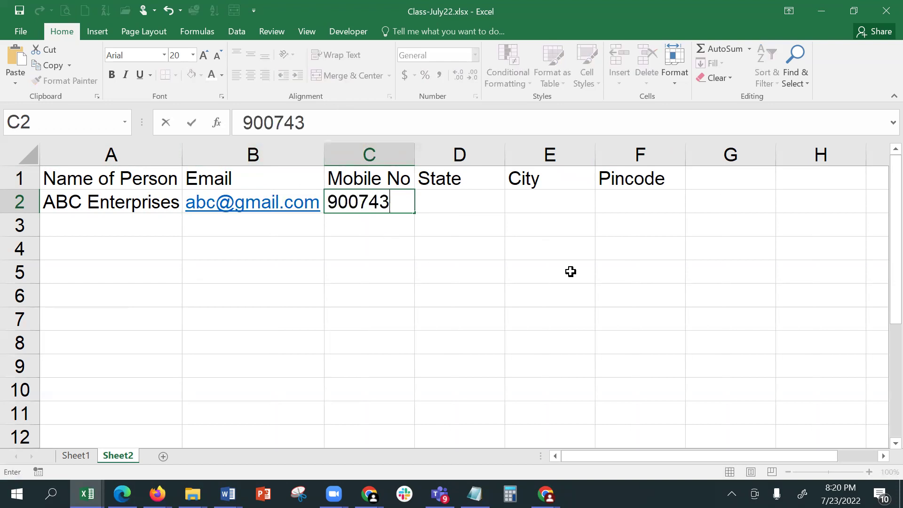
- Fill C2:F2 with the mobile number, state WB, city Kolkatta and pincode 68
key("Return")
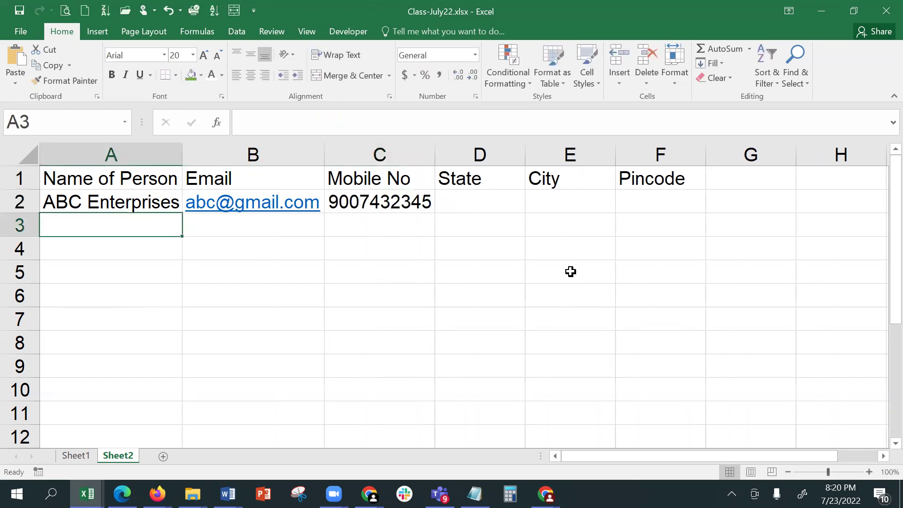
left_click(366, 219)
left_click(516, 194)
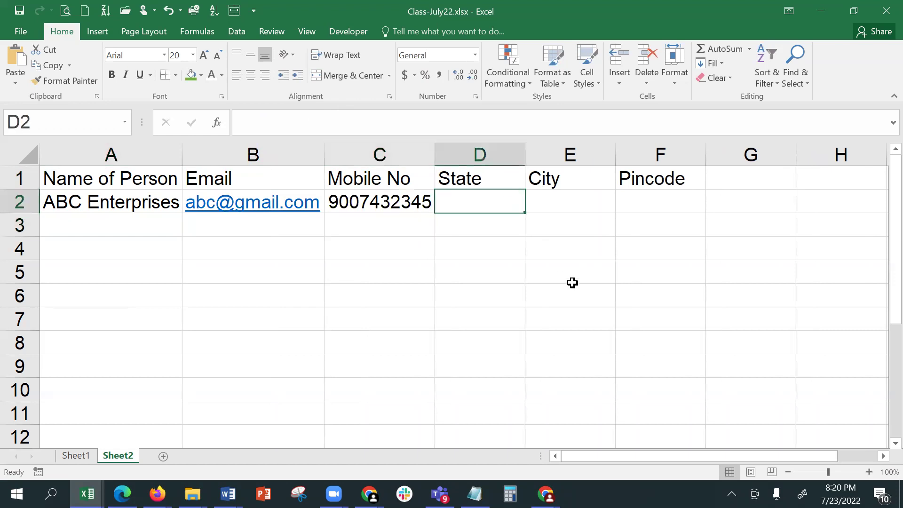
type("WB")
key("Tab")
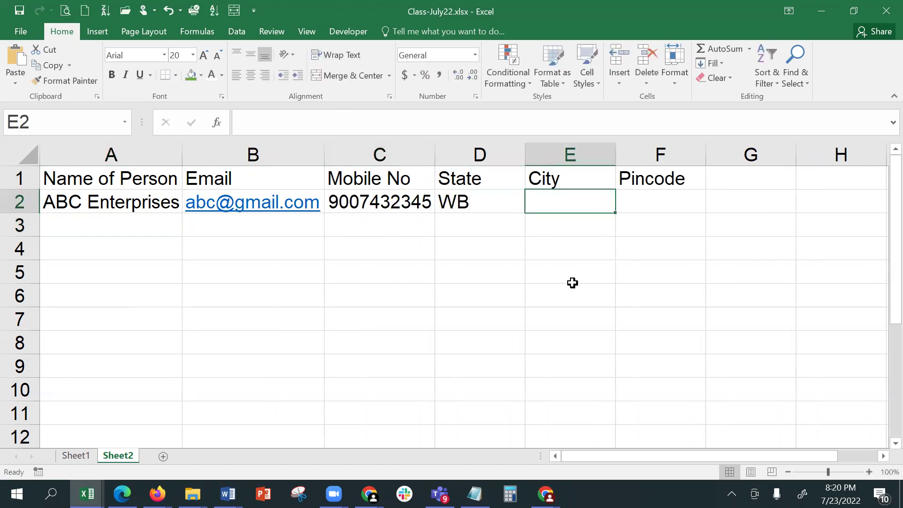
type("Kolkatta")
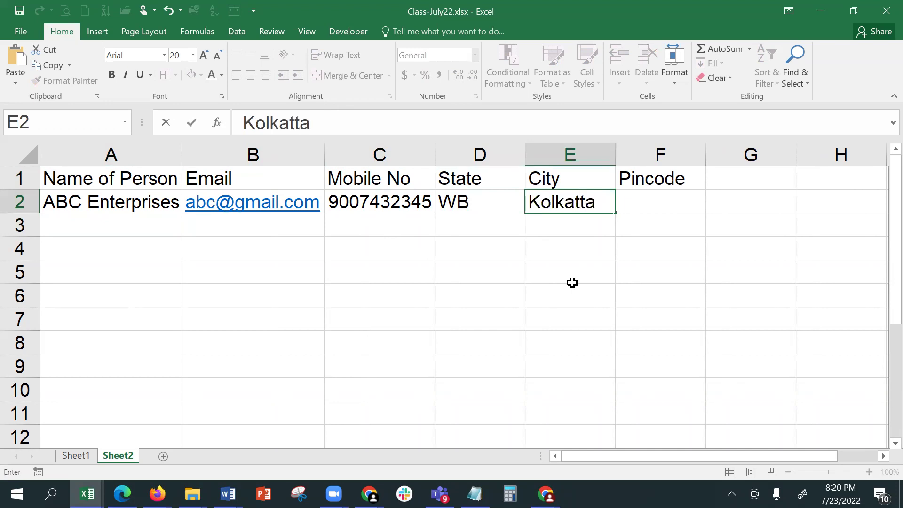
key("Tab")
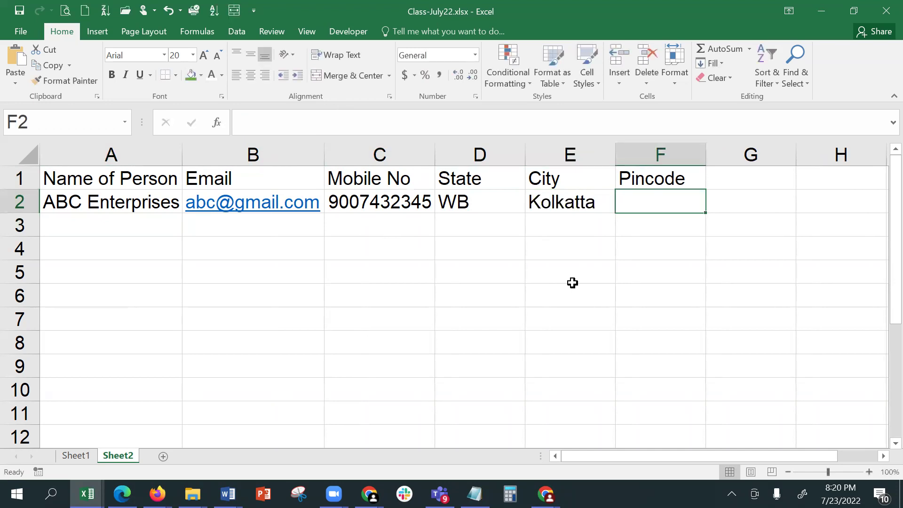
type("68")
key("Return")
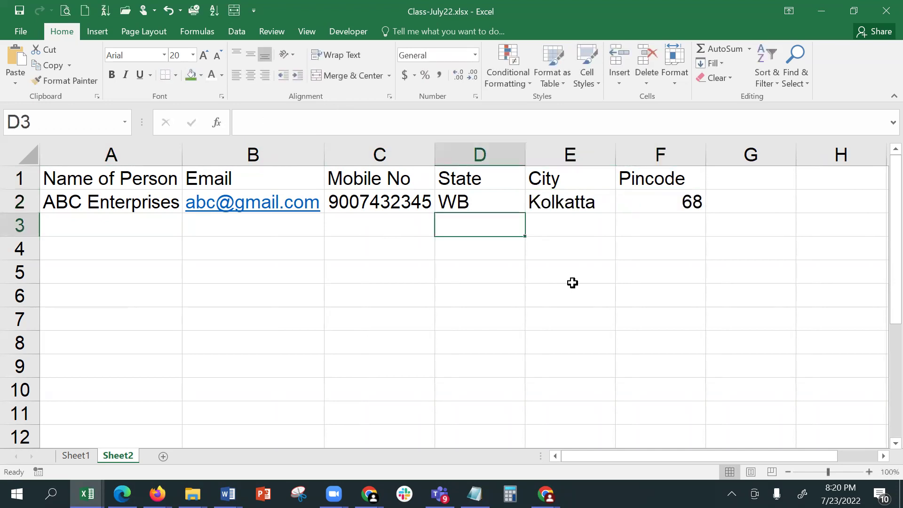
- Enter Ganesh Marketing, its email address and a +91-prefixed mobile number in row 3
left_click(101, 218)
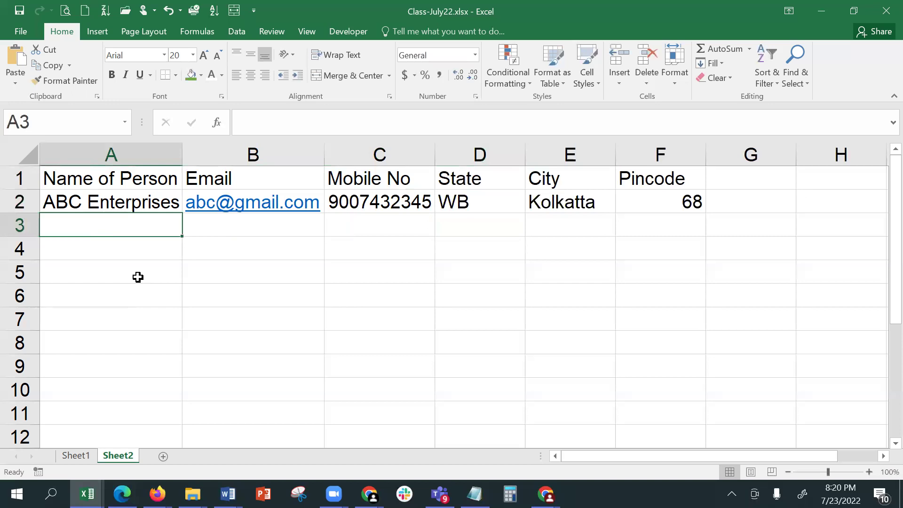
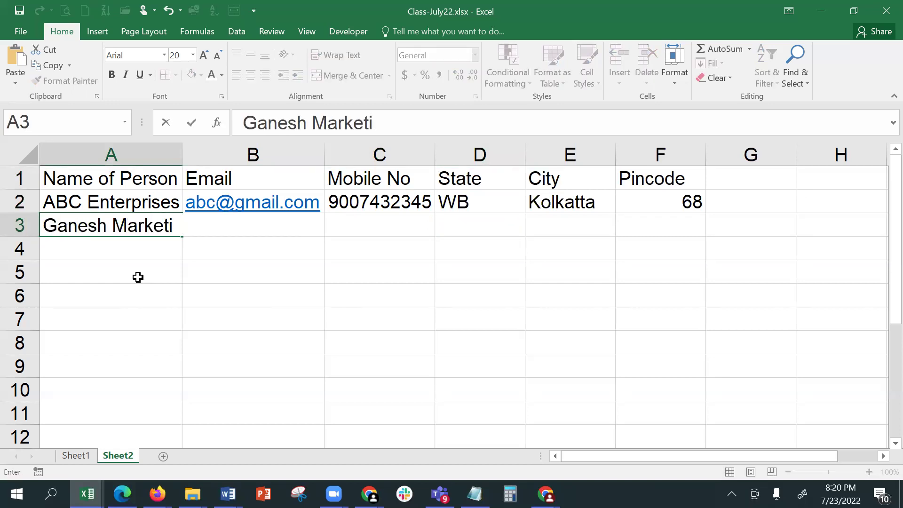
key("Tab")
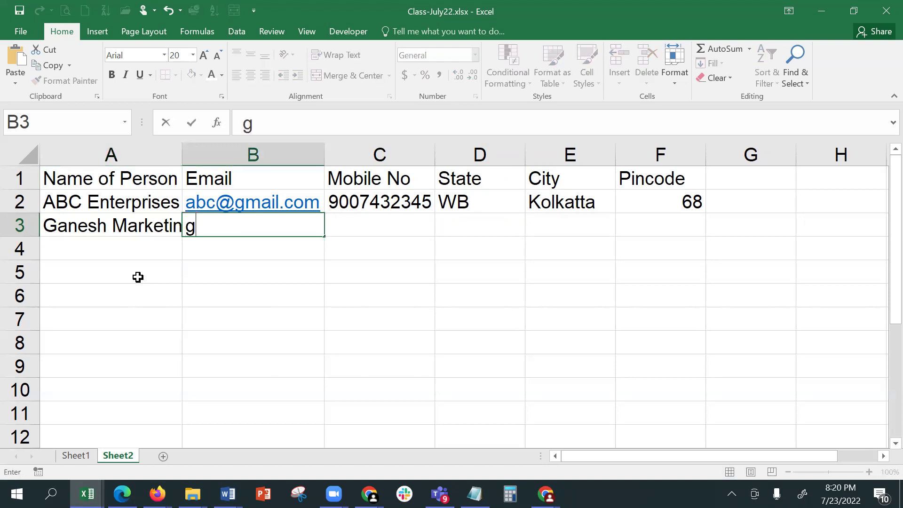
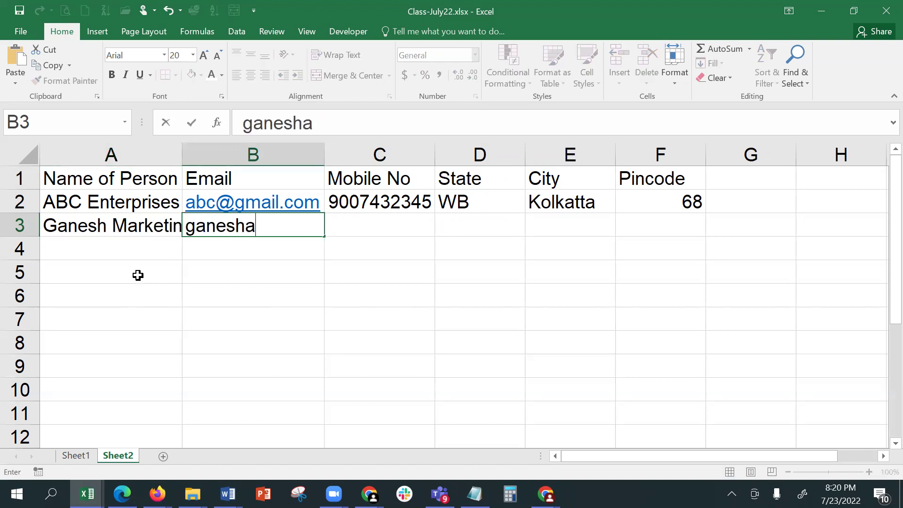
key("BackSpace")
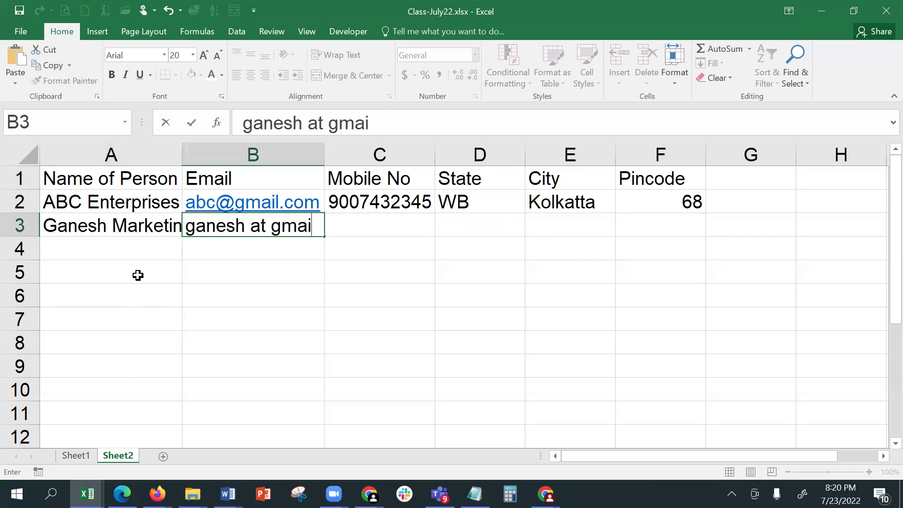
key("Tab")
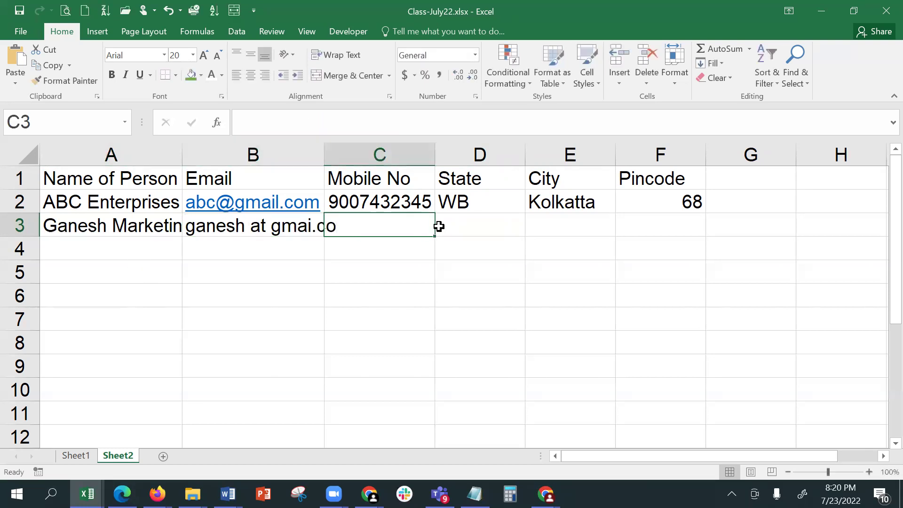
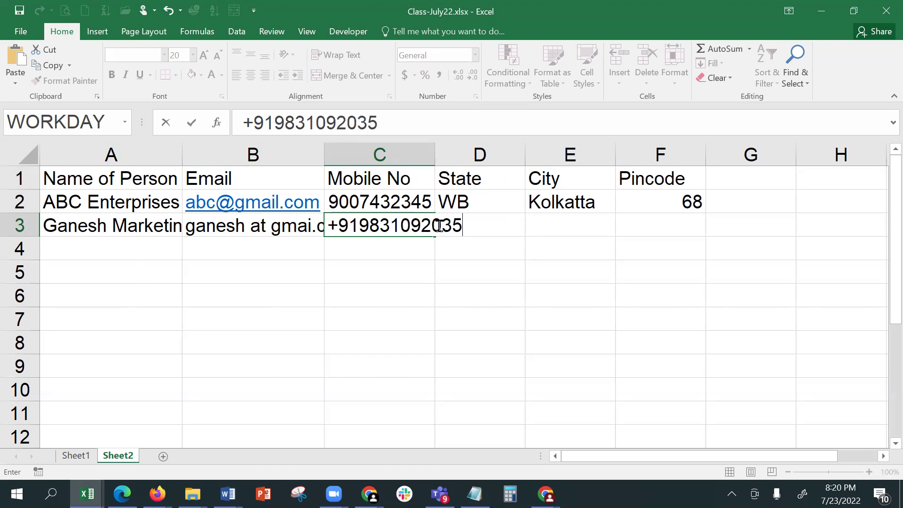
key("Tab")
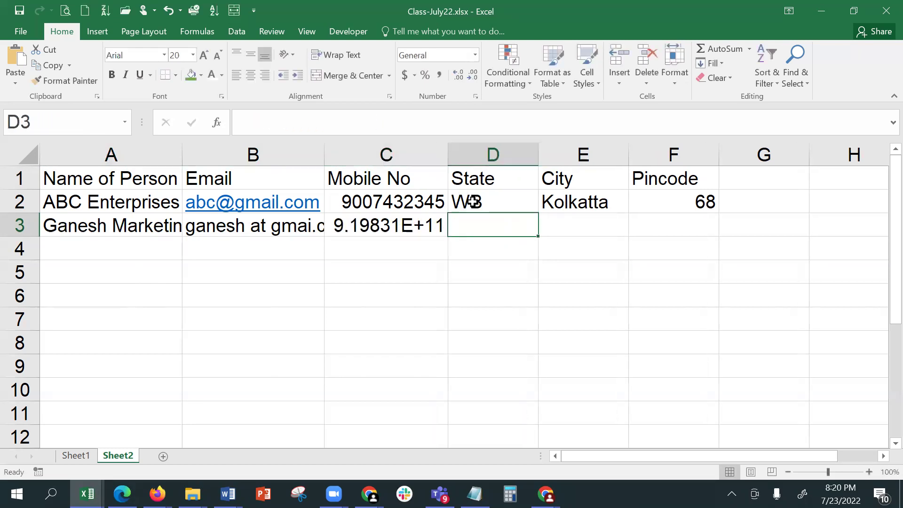
- Widen column C and compare the mobile numbers in C2 and C3
left_click_drag(450, 155, 464, 155)
left_click(411, 225)
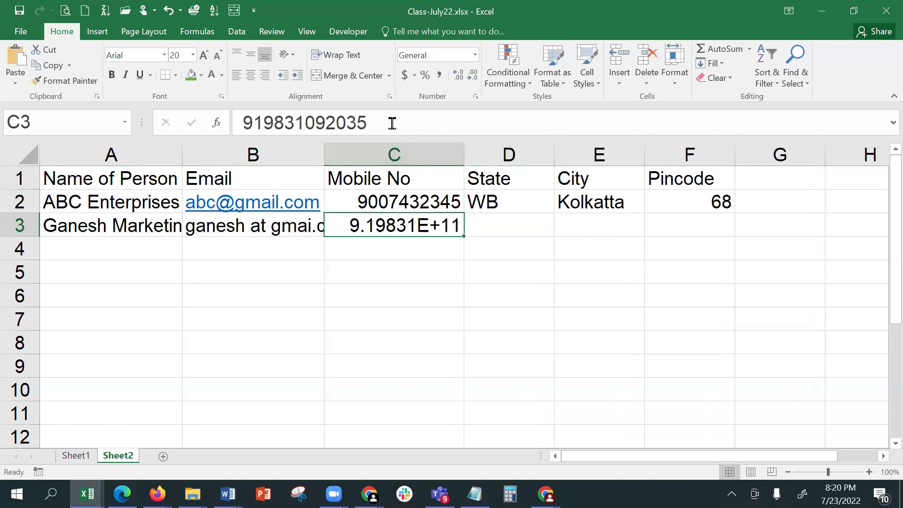
left_click_drag(463, 165, 495, 160)
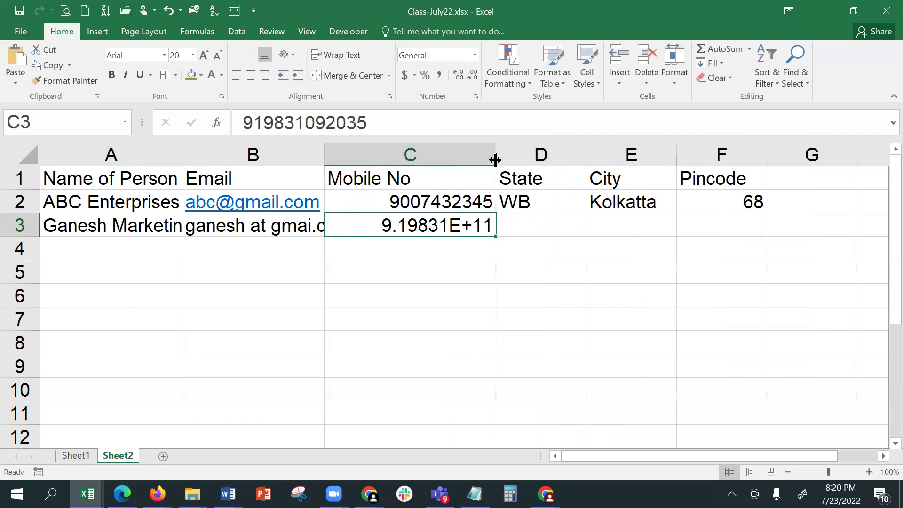
left_click(437, 205)
left_click(440, 223)
- Format C3 as Number with zero decimals and autofit column C
left_click(475, 55)
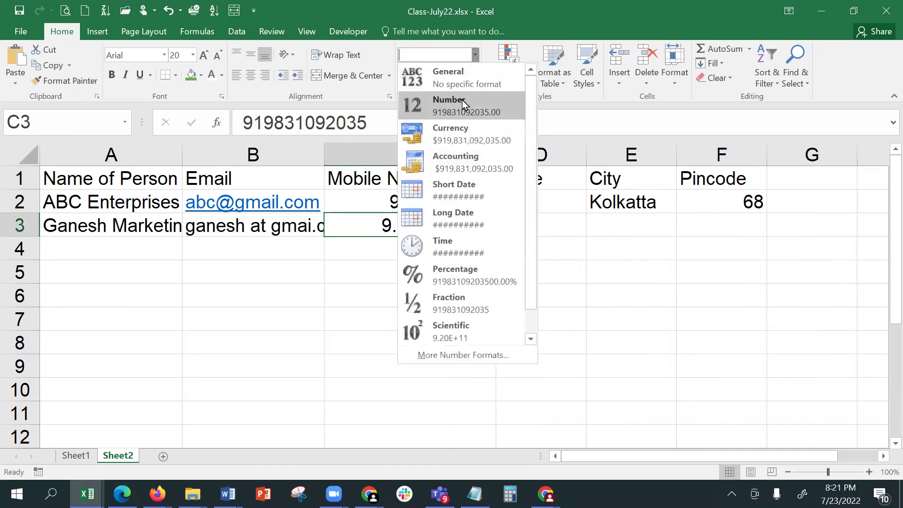
left_click(462, 102)
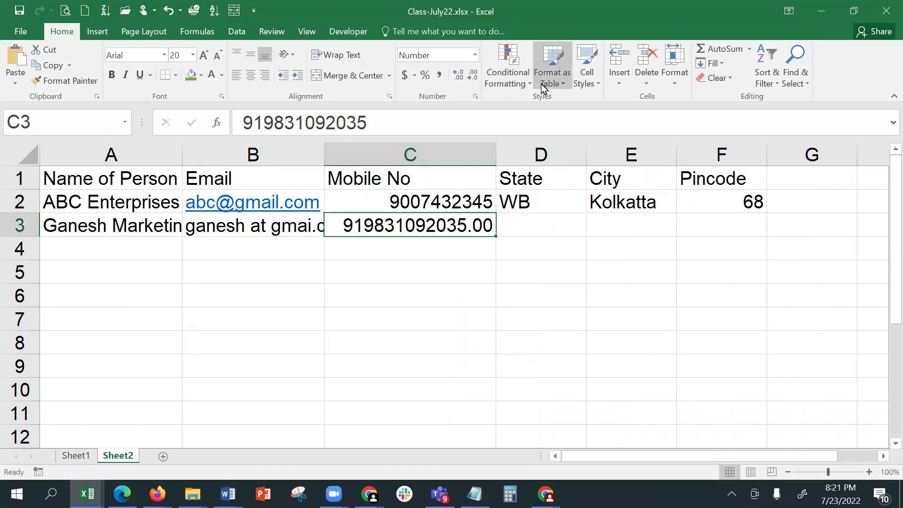
left_click(472, 78)
left_click(473, 78)
left_click_drag(495, 154, 489, 154)
double_click(490, 154)
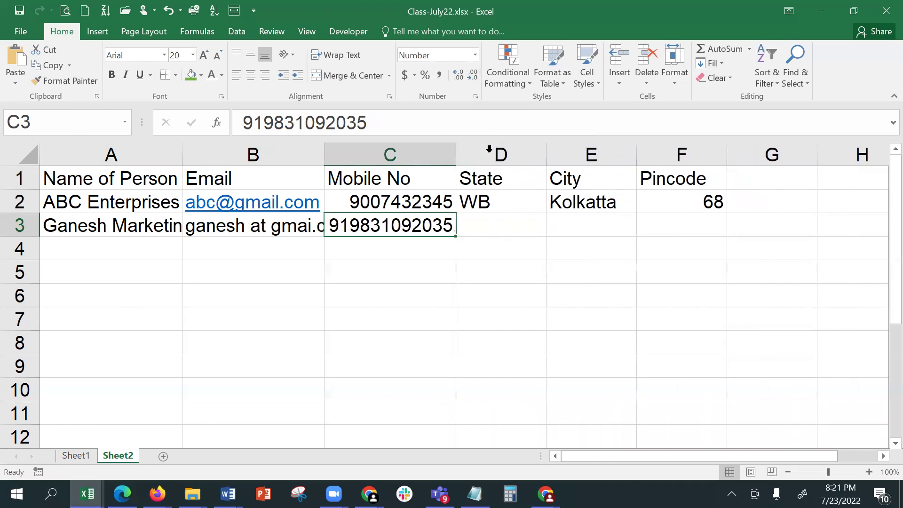
left_click(497, 225)
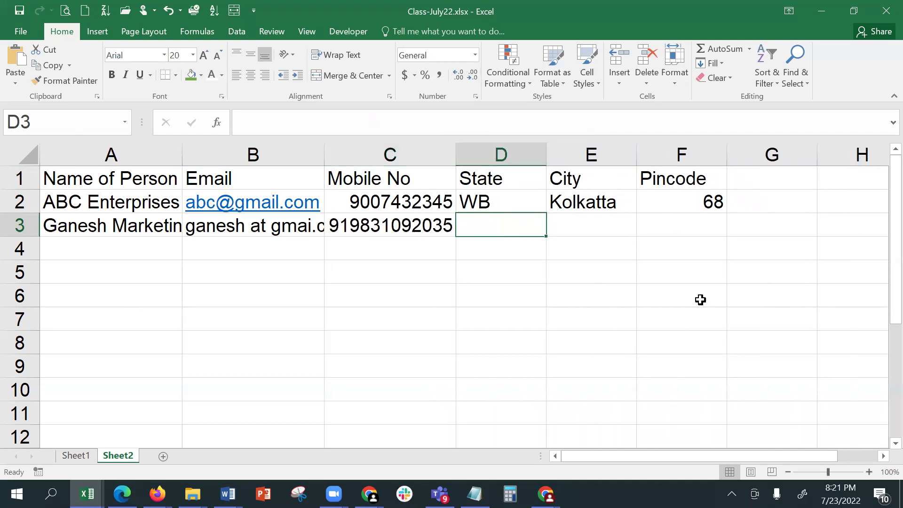
- Enter West Bengal, Calcutta and 700031 in D3:F3
type("West")
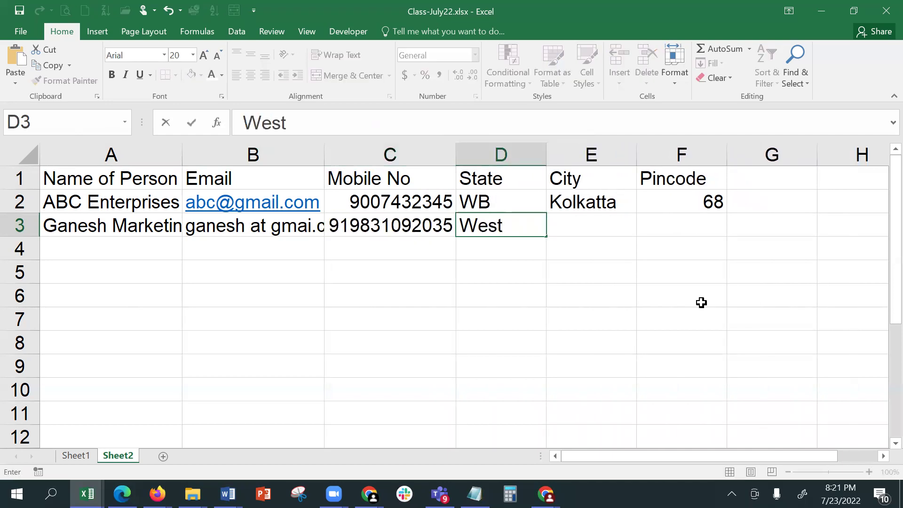
type(" Bengal")
key("Tab")
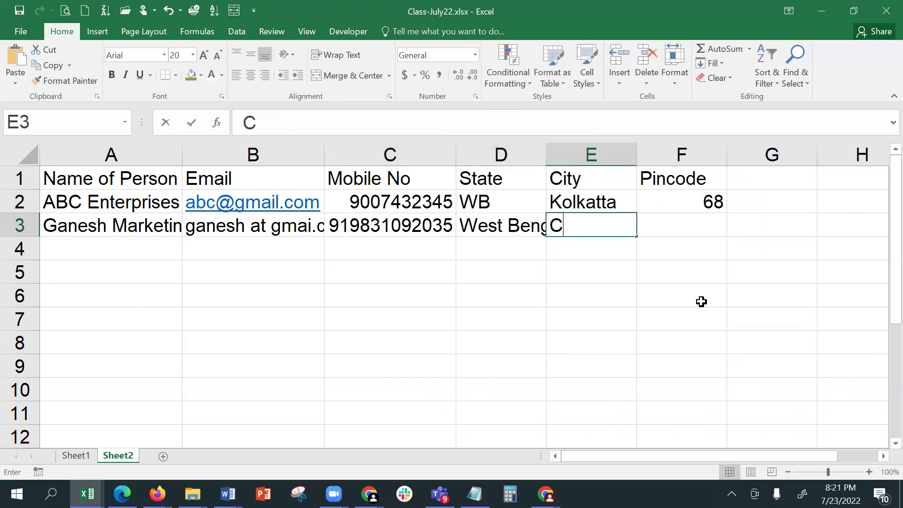
type("Calcutta")
key("Tab")
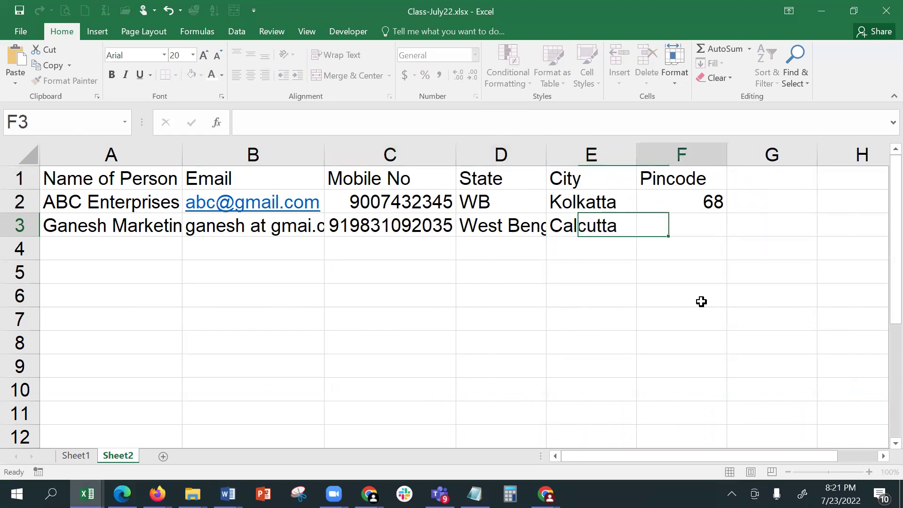
type("7000")
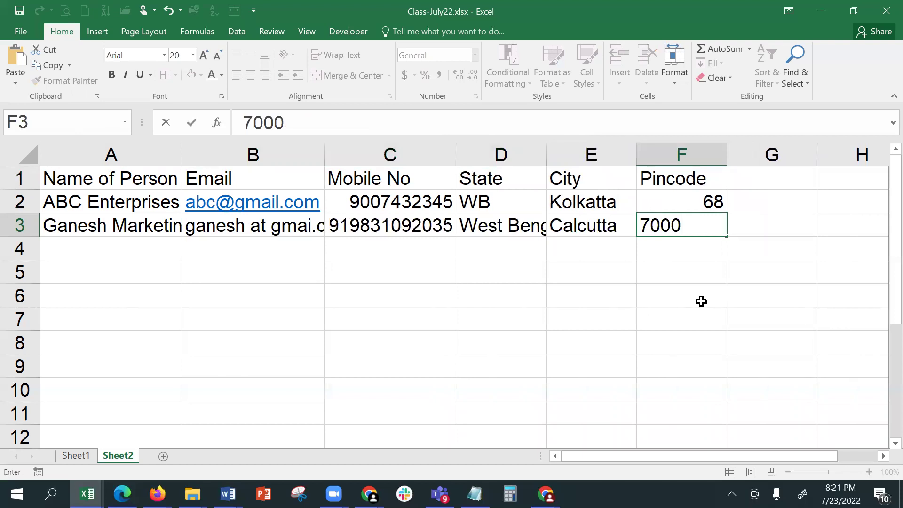
type("31")
key("Return")
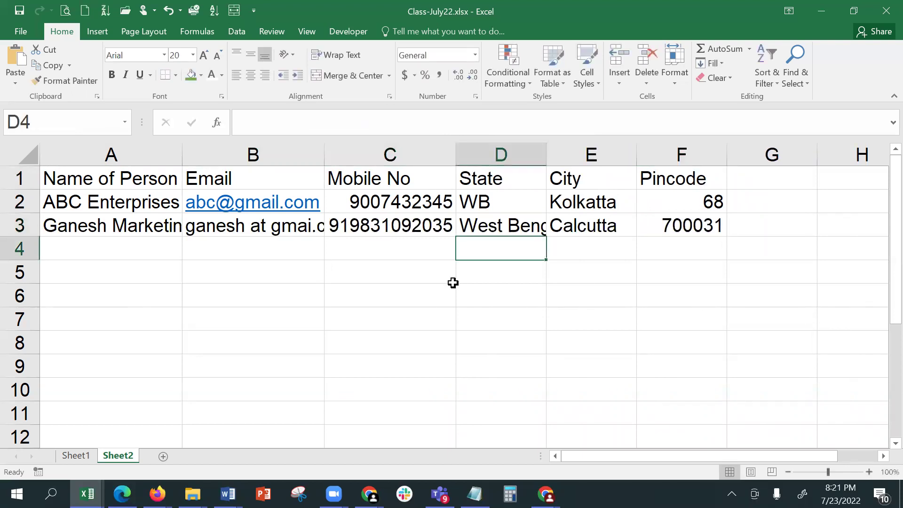
left_click(149, 246)
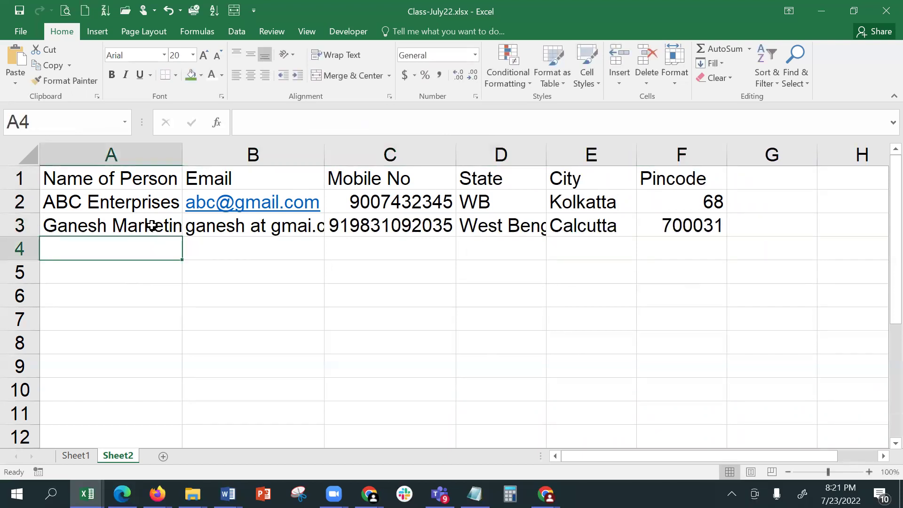
- AutoFit columns A and D, then enter Ayush Merchantile in A4
double_click(184, 153)
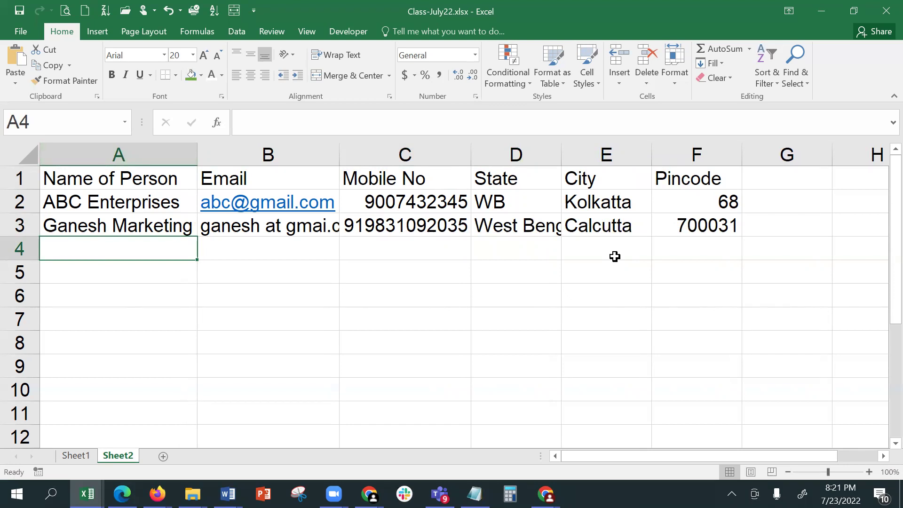
double_click(562, 150)
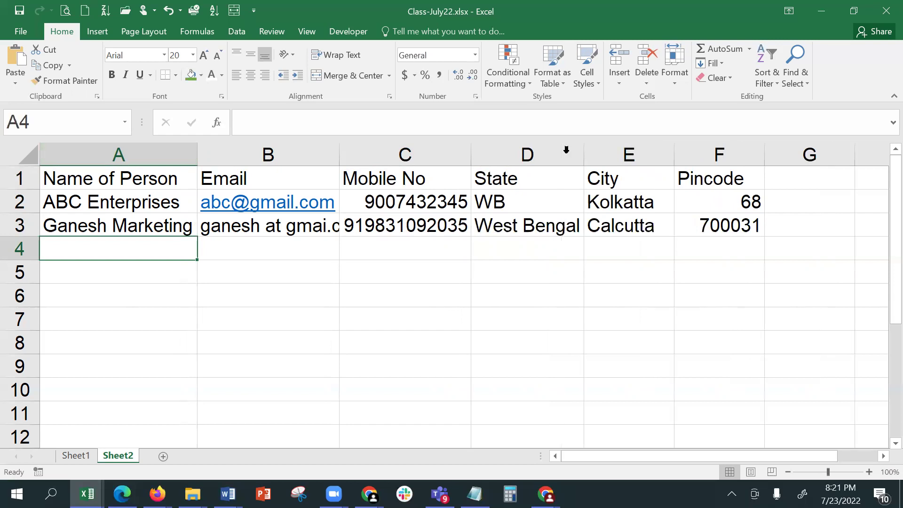
type("Ayush Merchantile")
key("ctrl+Return")
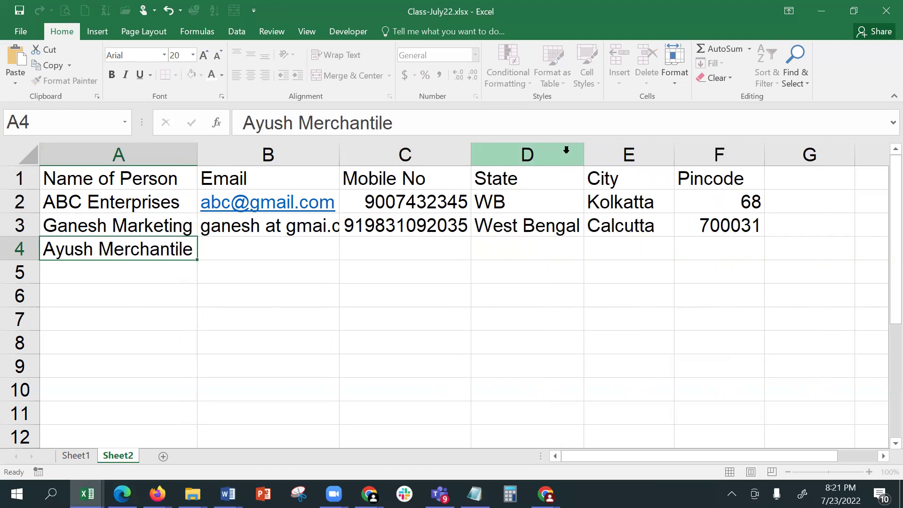
key("Tab")
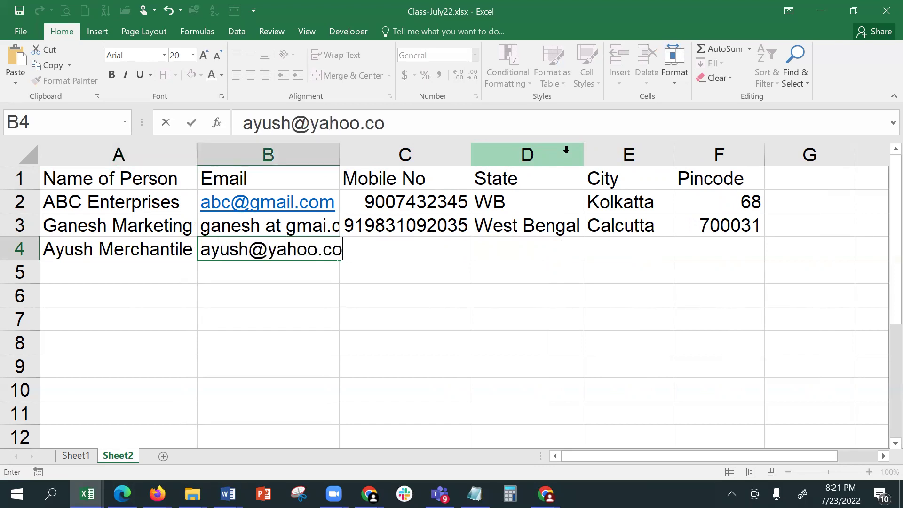
- Fill B4:D4 with the email address, mobile number and state Bengal
key("Tab")
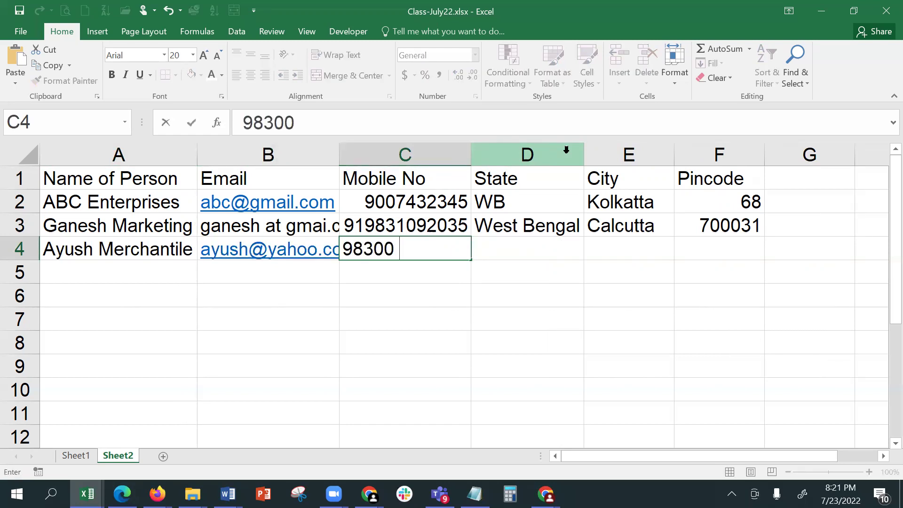
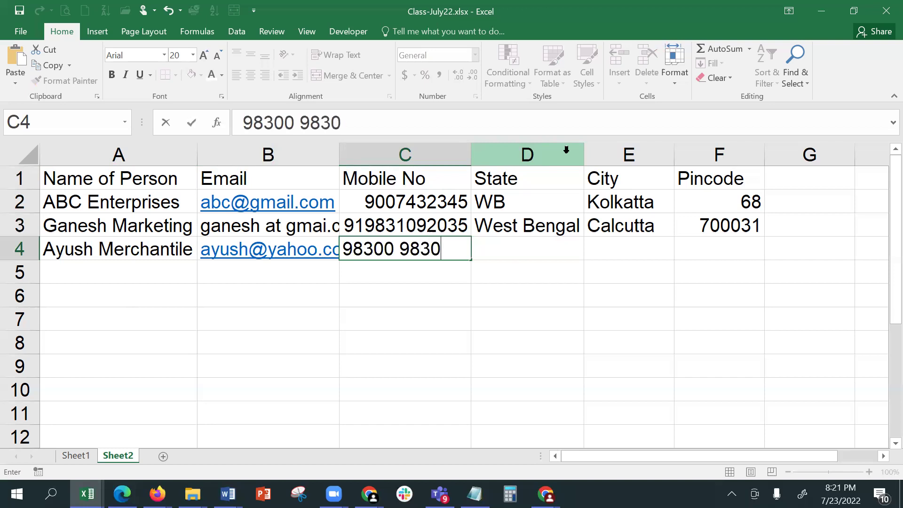
key("Tab")
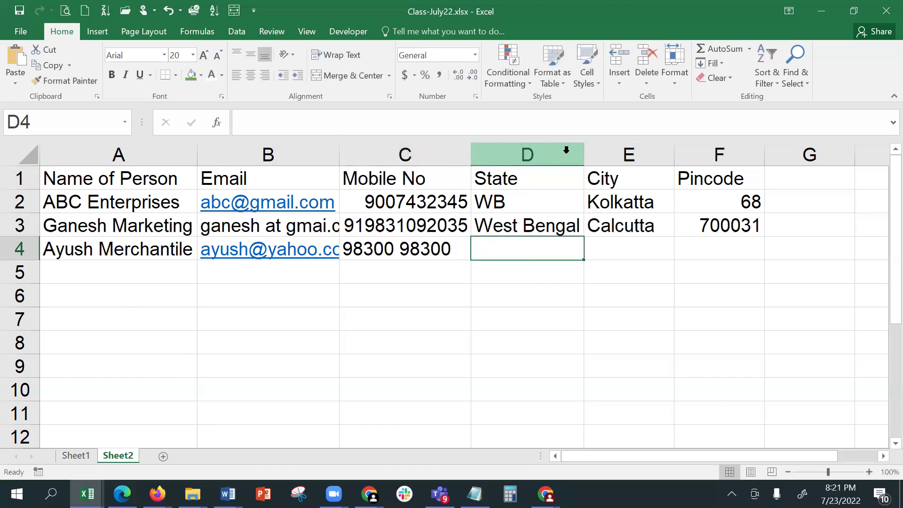
type("W")
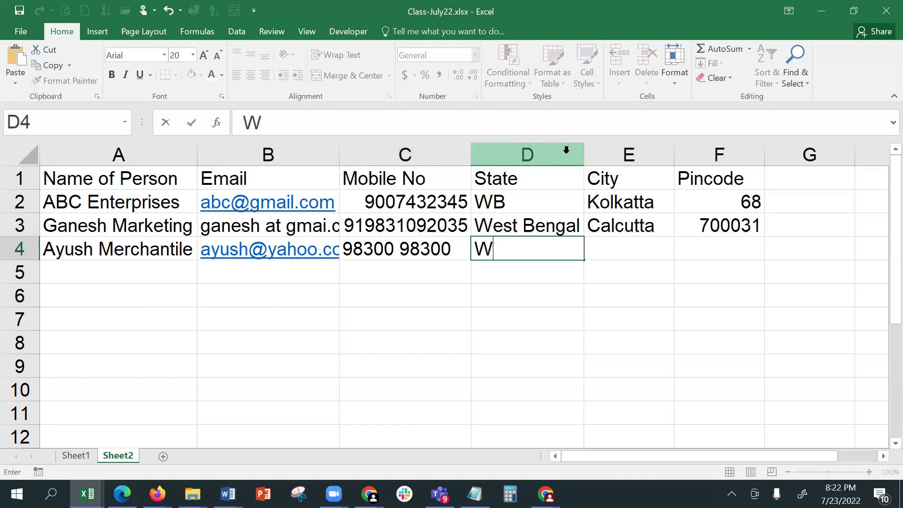
key("BackSpace")
type("Bengal")
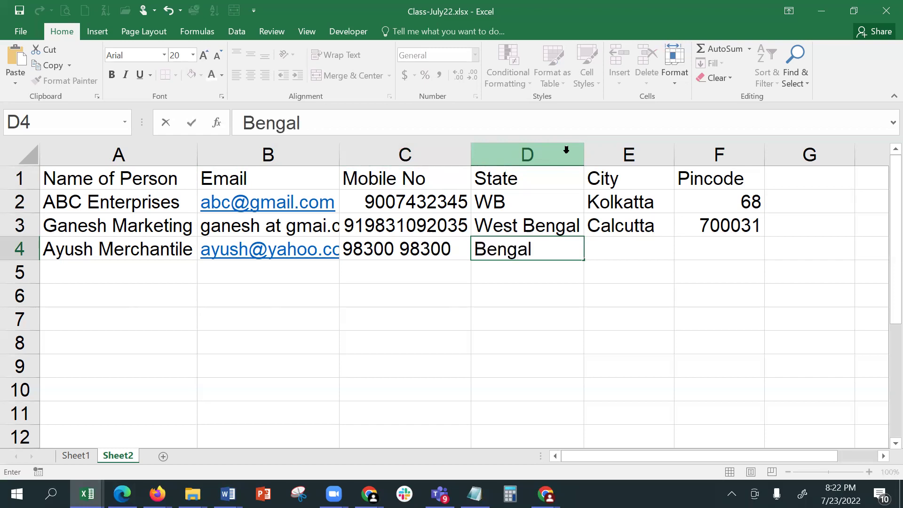
key("Tab")
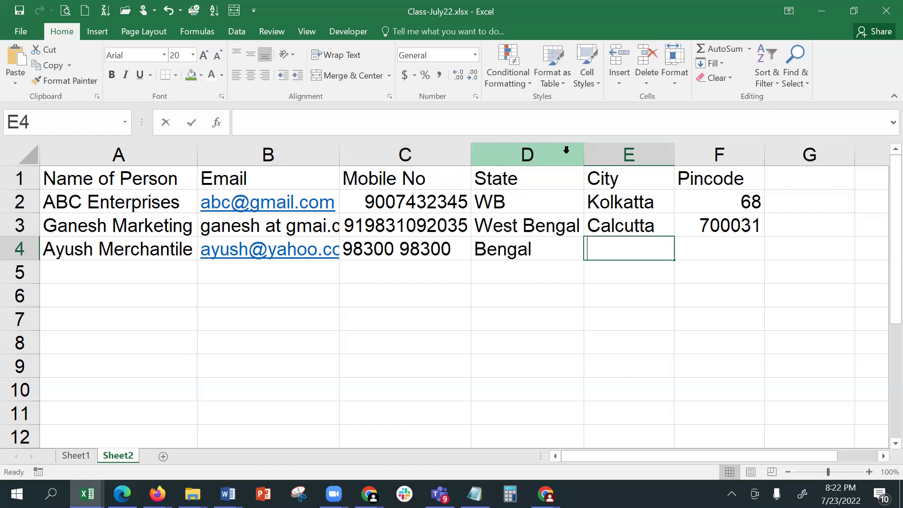
- Enter city Kolkata and pincode 700 071 in E4:F4, then autofit the Email column
type("Kolkata")
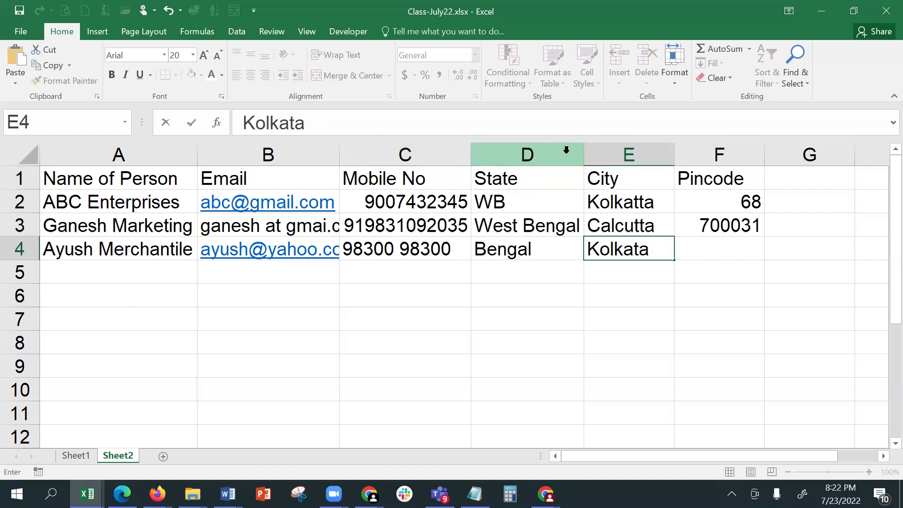
key("Tab")
type("700")
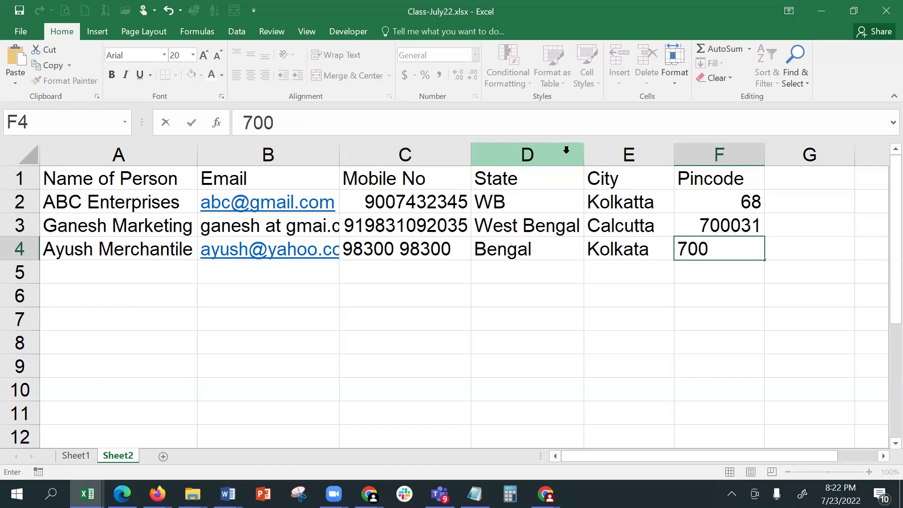
type(" 00")
key("BackSpace")
type("71")
key("Return")
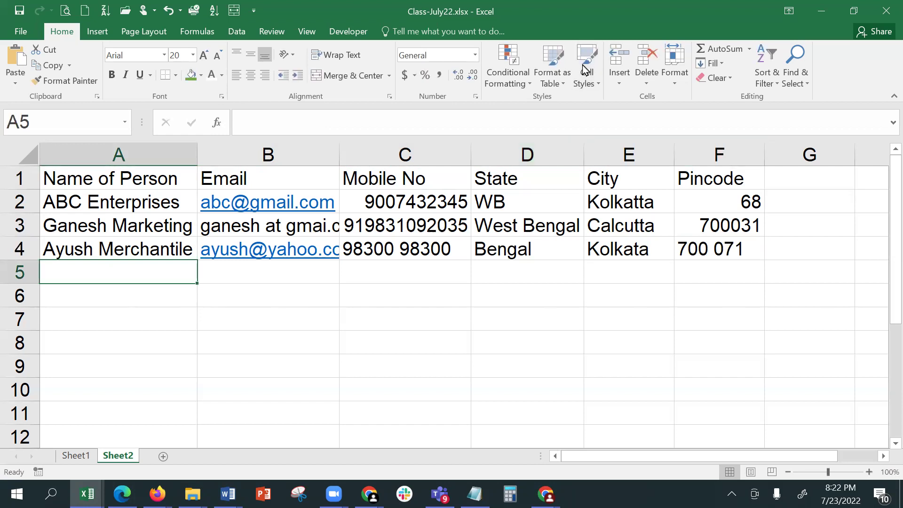
double_click(340, 152)
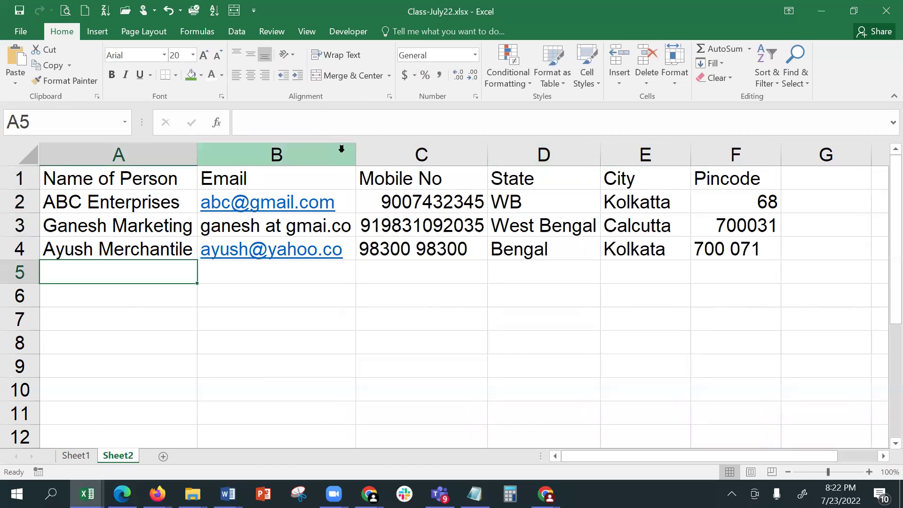
left_click(324, 357)
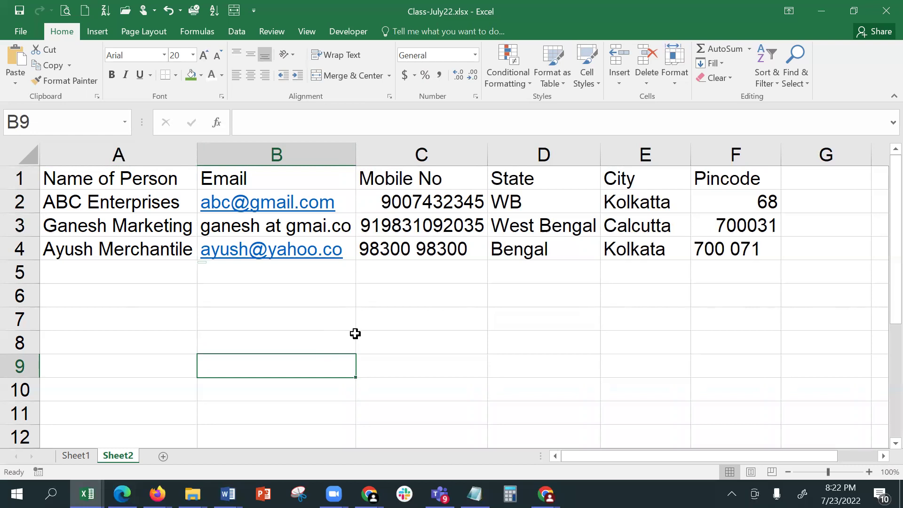
left_click(730, 208)
left_click_drag(728, 221, 83, 237)
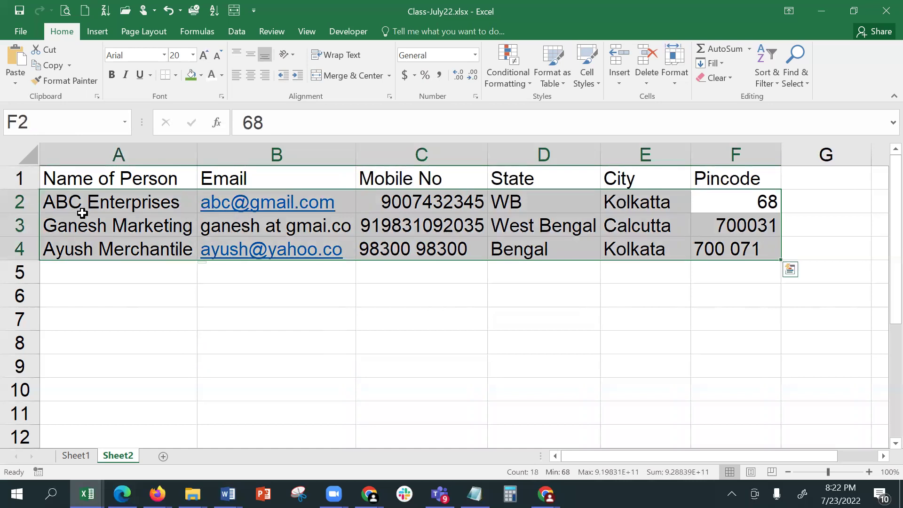
left_click(83, 214)
left_click_drag(750, 206, 746, 249)
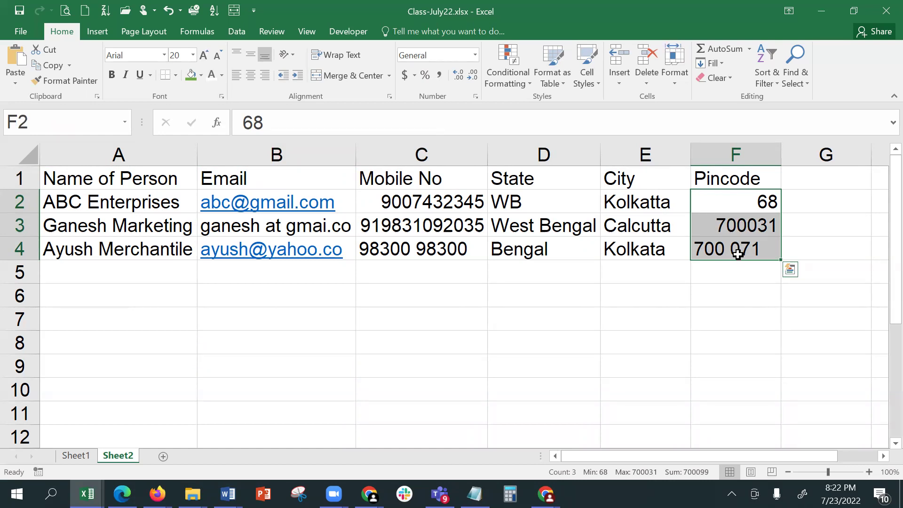
left_click_drag(616, 197, 620, 243)
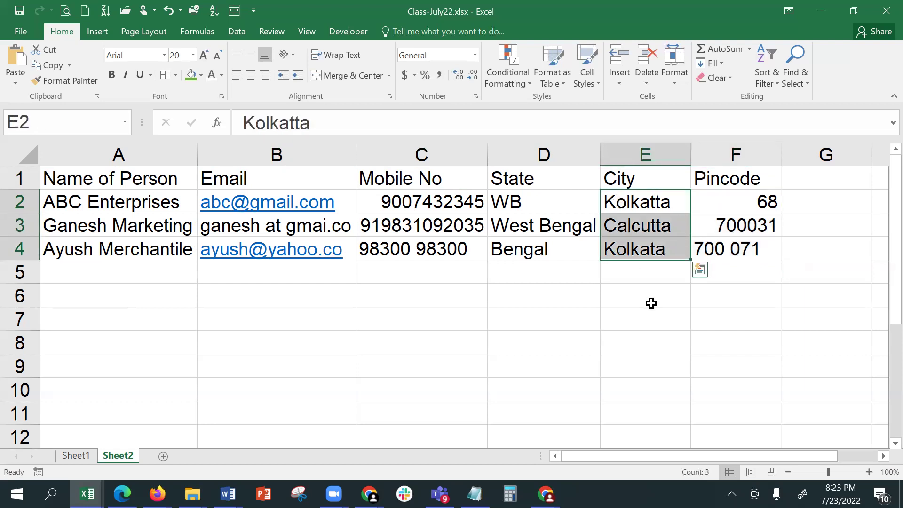
left_click(650, 277)
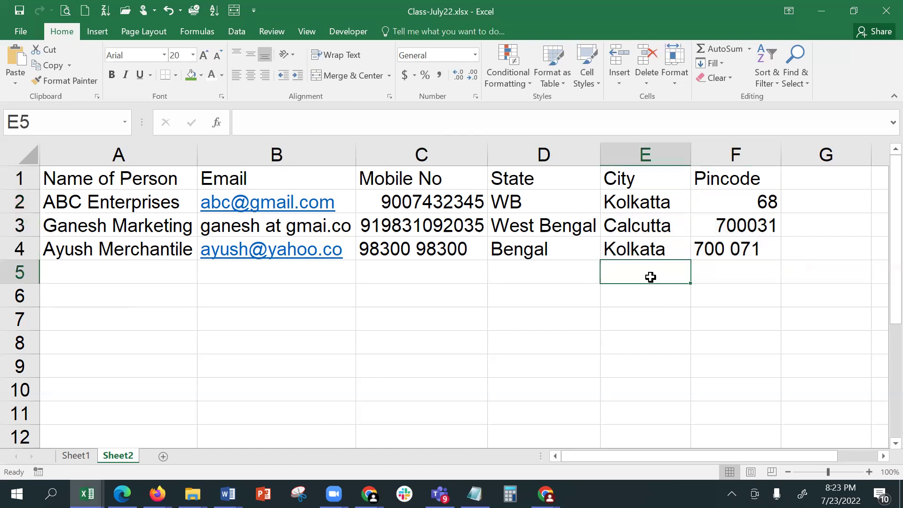
left_click(546, 279)
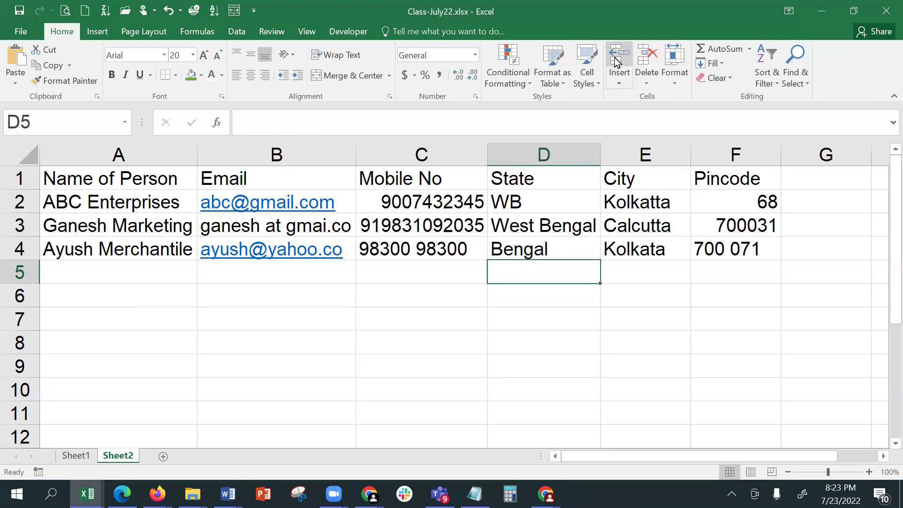
- Turn on Data > Filter for the contact table and check the Pincode dropdown
left_click(553, 223)
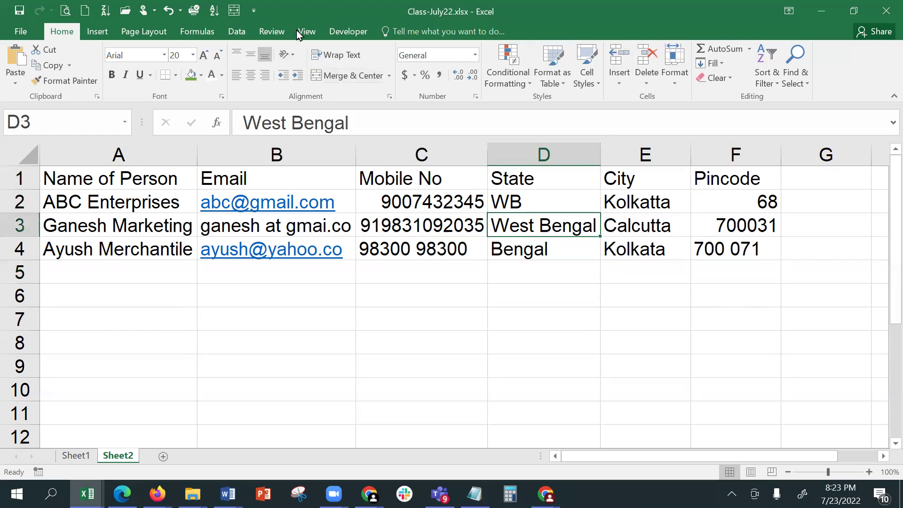
left_click(240, 31)
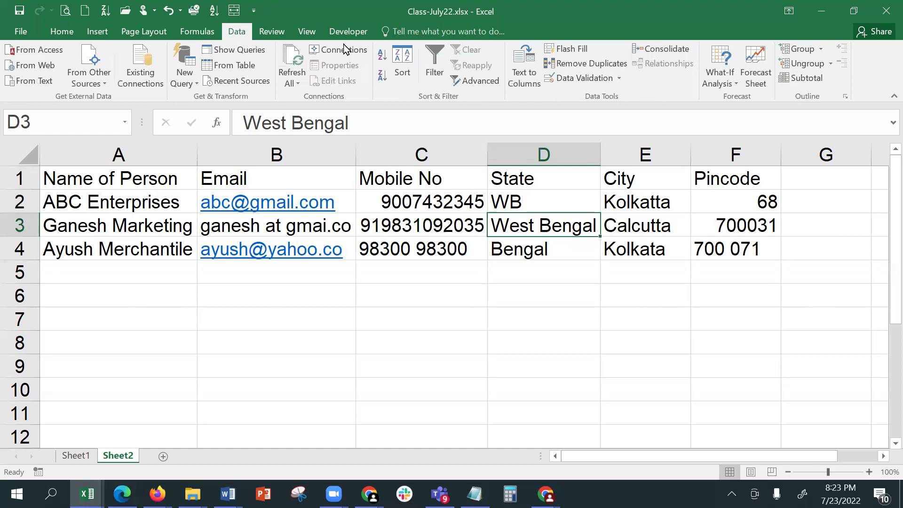
left_click(434, 54)
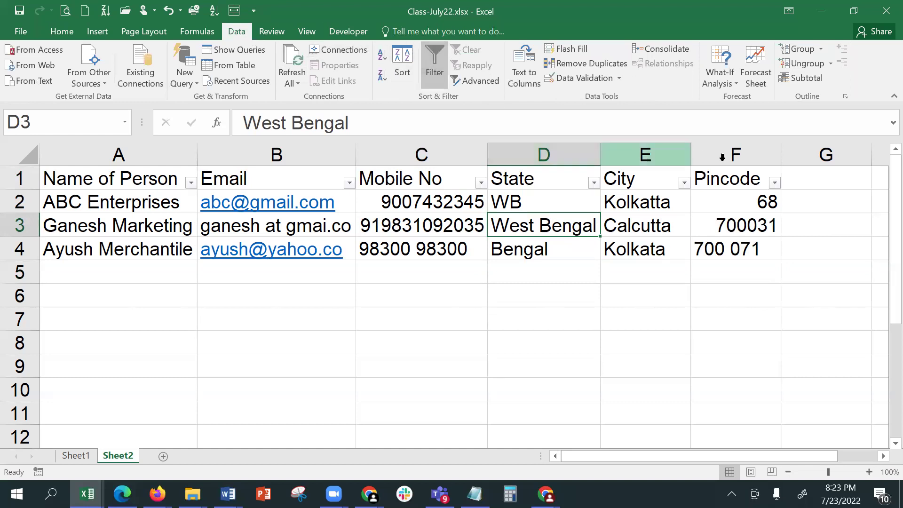
left_click(775, 182)
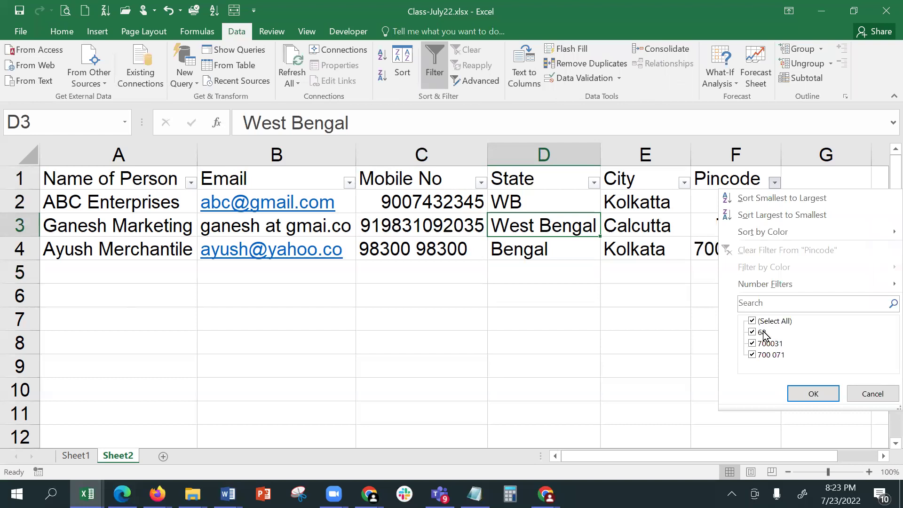
left_click(867, 397)
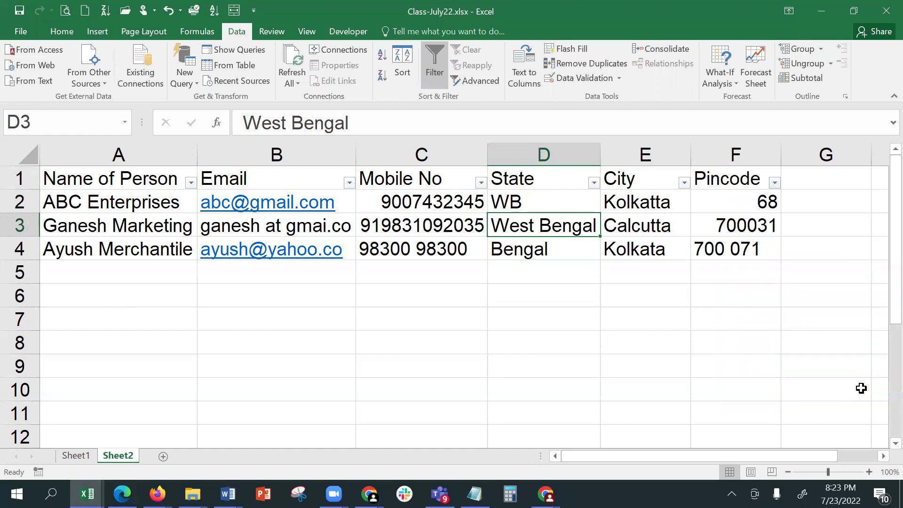
- Select the Pincode cells F2:F10, then the City cells E2:E10
left_click(578, 262)
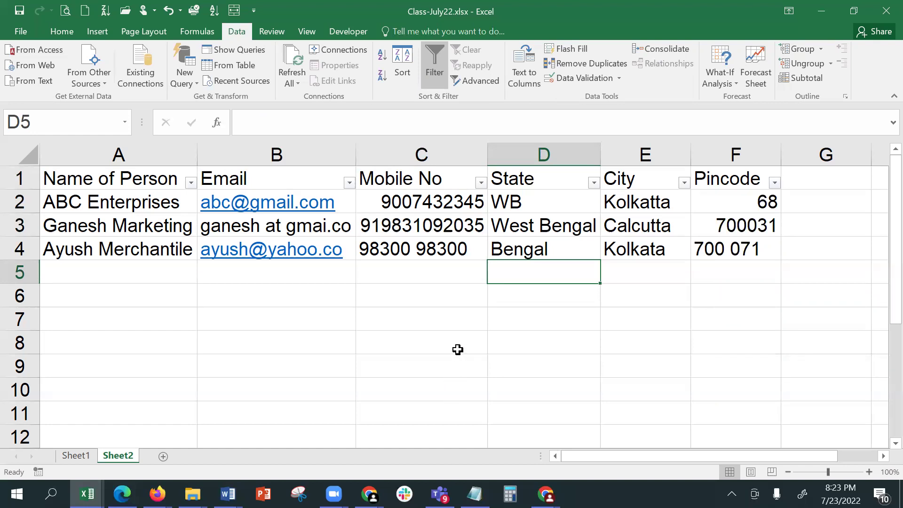
left_click(727, 201)
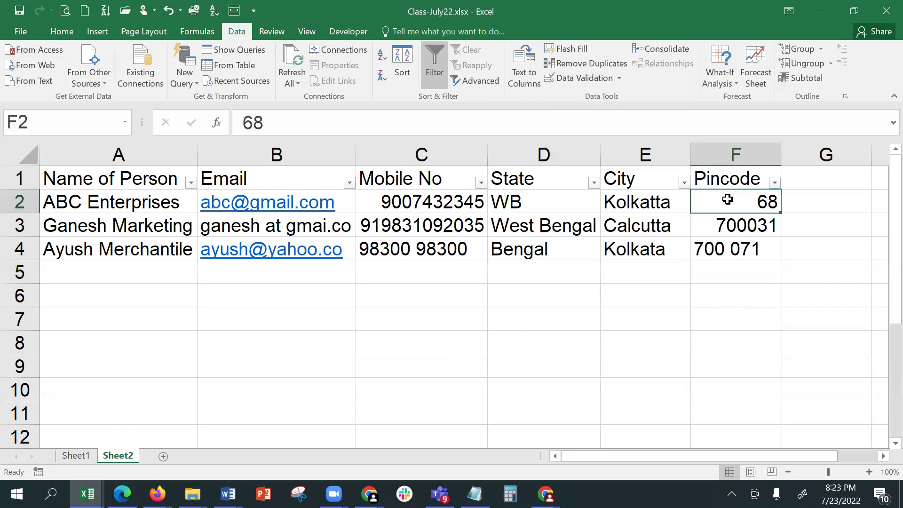
left_click_drag(728, 200, 730, 396)
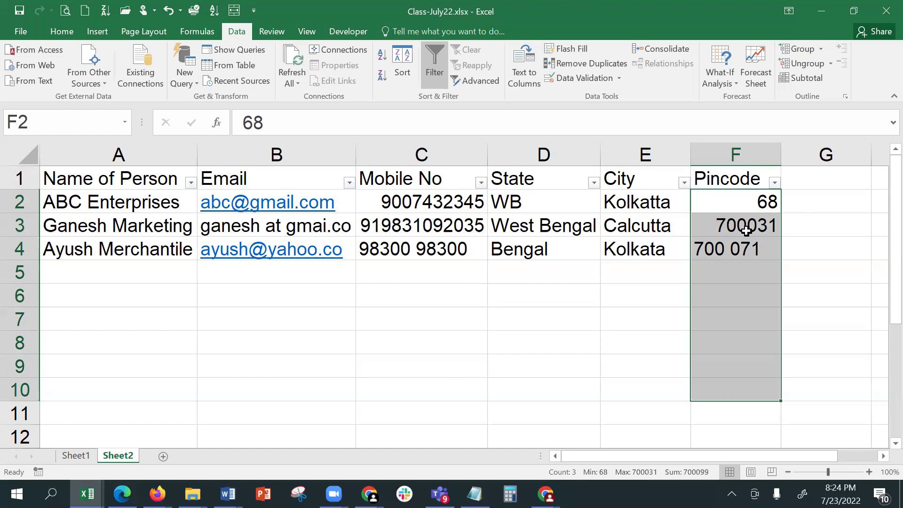
left_click(758, 337)
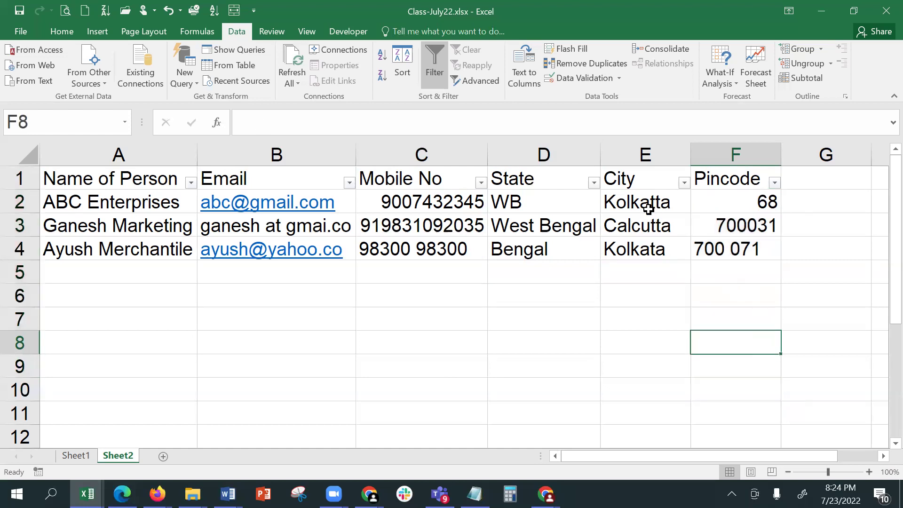
left_click_drag(645, 202, 634, 390)
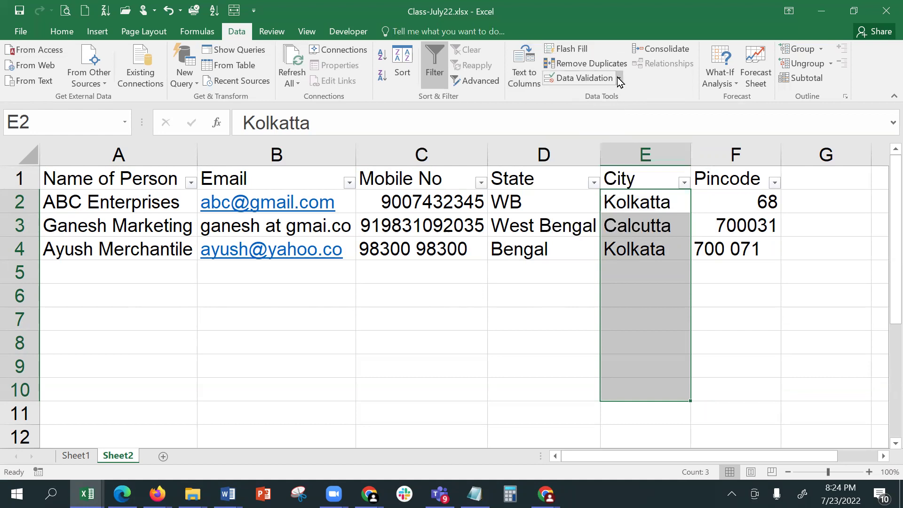
- Apply a List validation to E2:E10: Kolkata, Mumbai, Delhi, Chennai, Bengaluru, Hyderabad
left_click(589, 78)
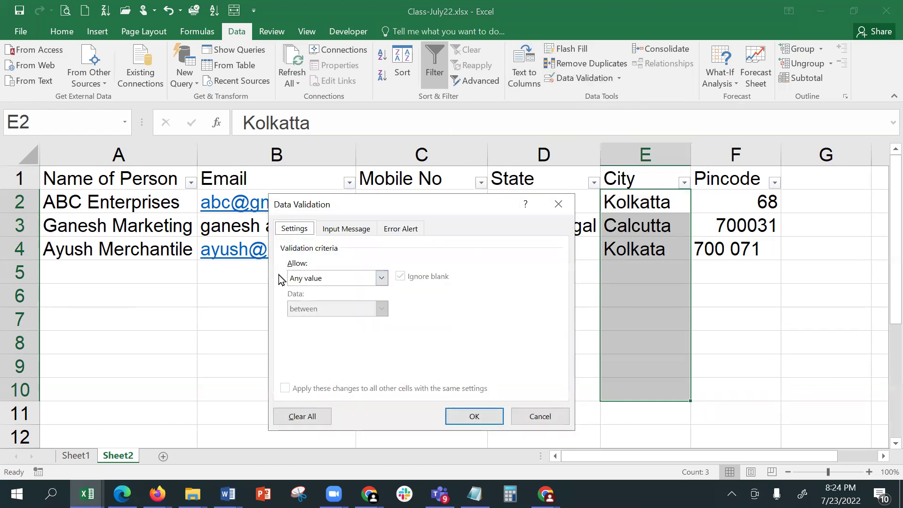
left_click(356, 279)
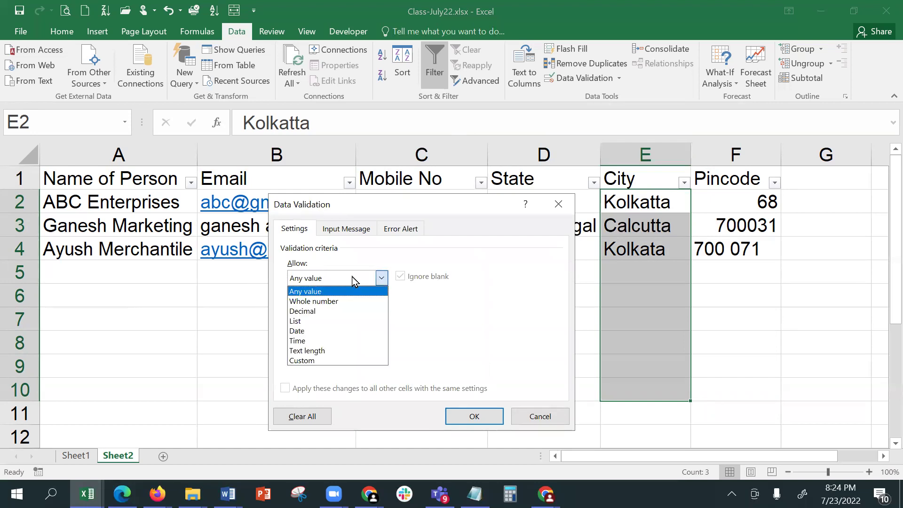
left_click(333, 321)
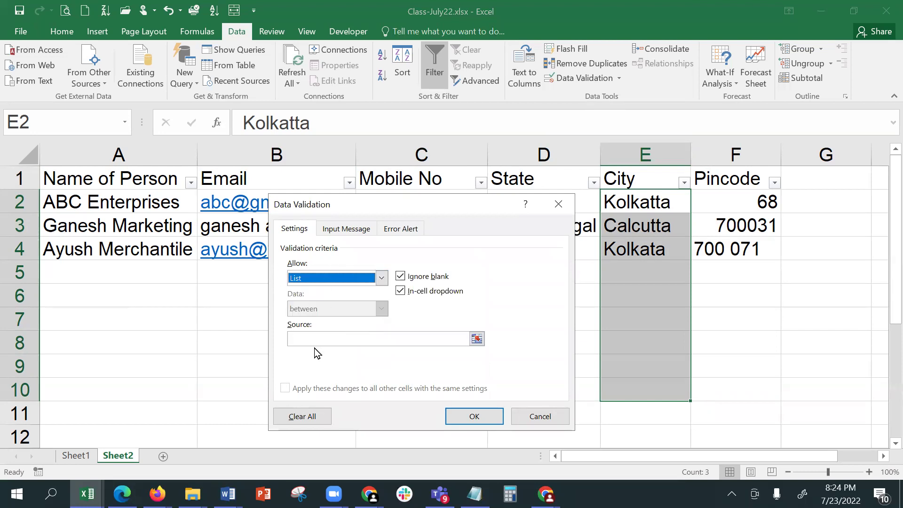
left_click(317, 337)
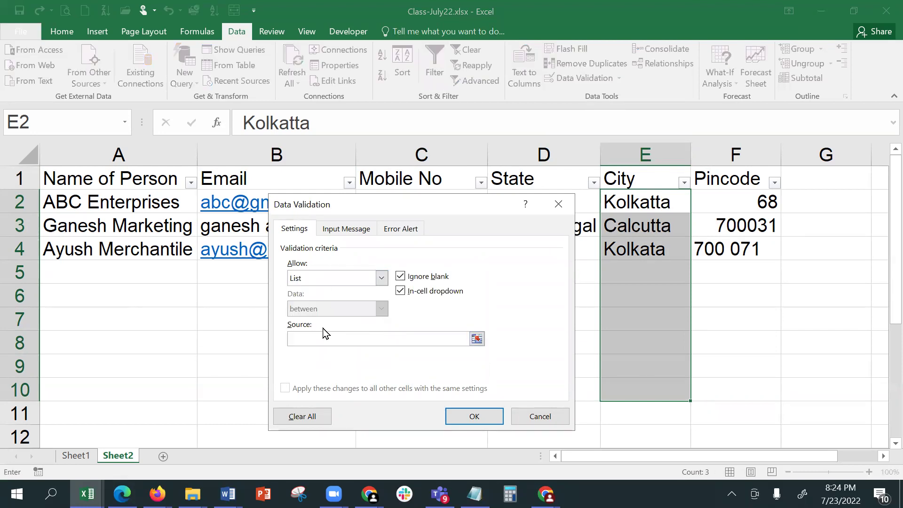
type("Kolkata, Mumbai, Delhi, Chennai, Beng")
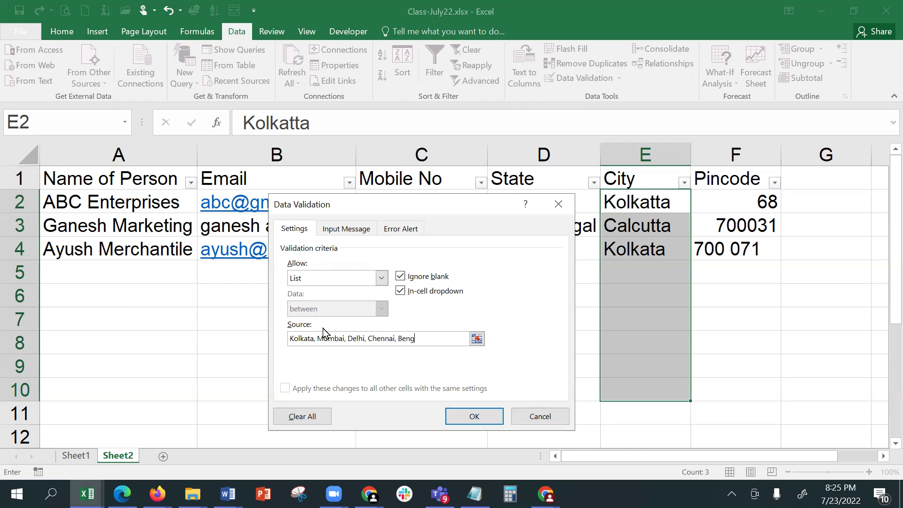
type("aluru, Hyderabad")
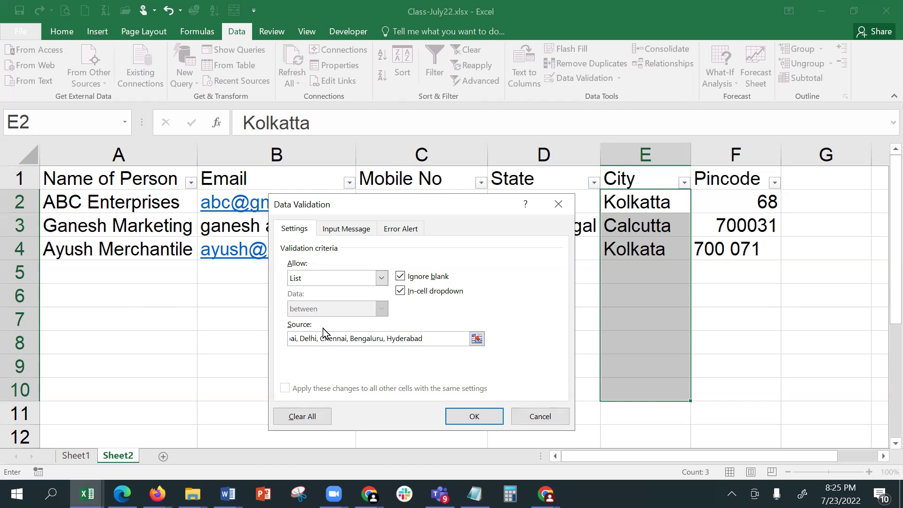
key("Return")
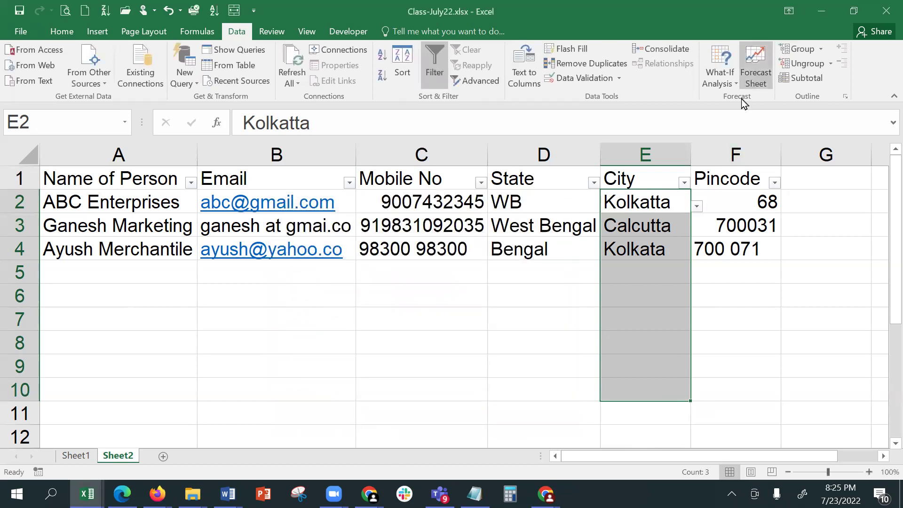
left_click(666, 267)
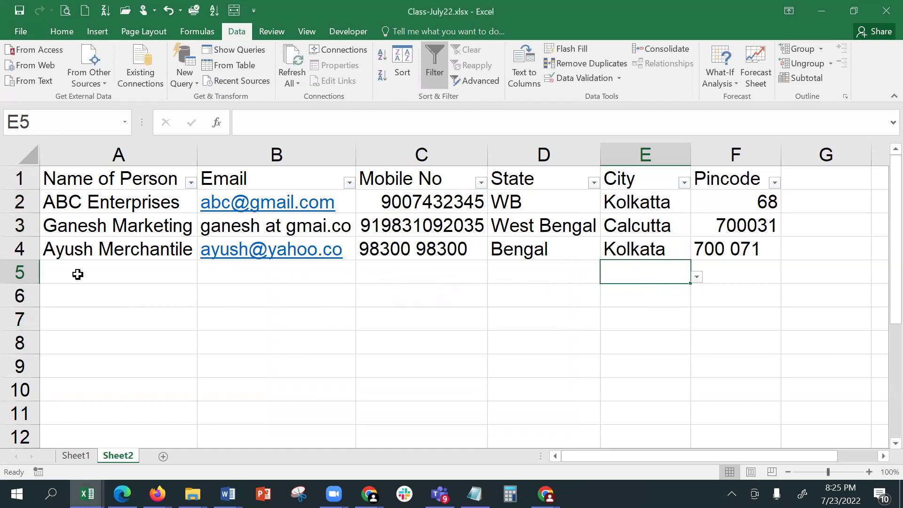
- Enter Vinayak Traders and its email address in A5:B5
left_click(55, 276)
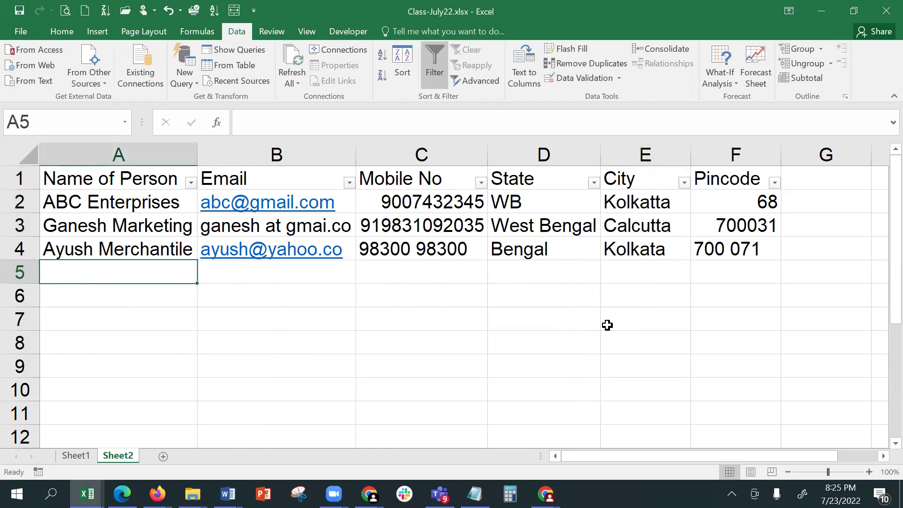
type("Vinayak")
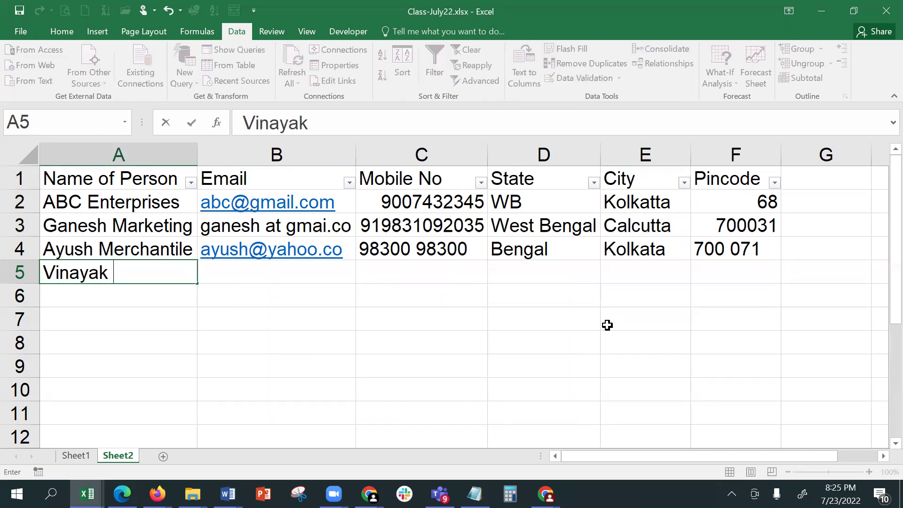
type(" Traders")
key("Tab")
type("vna")
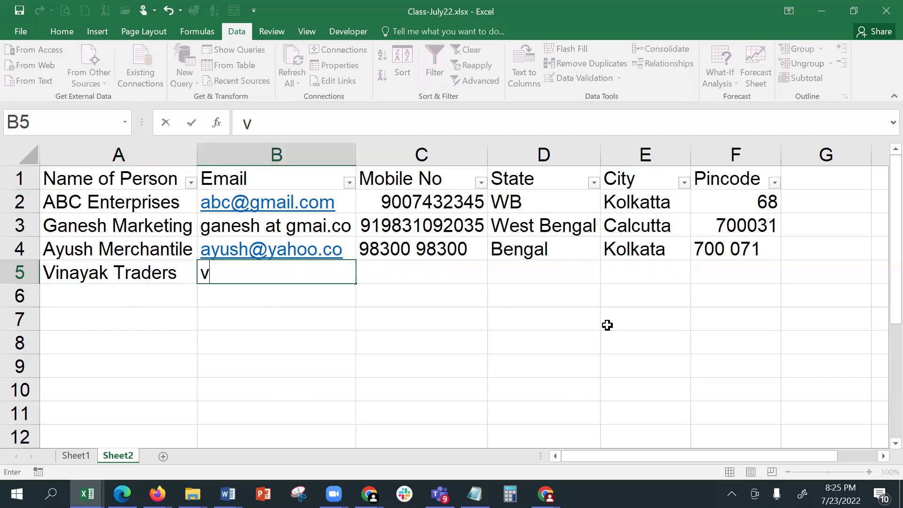
key("BackSpace")
key("BackSpace")
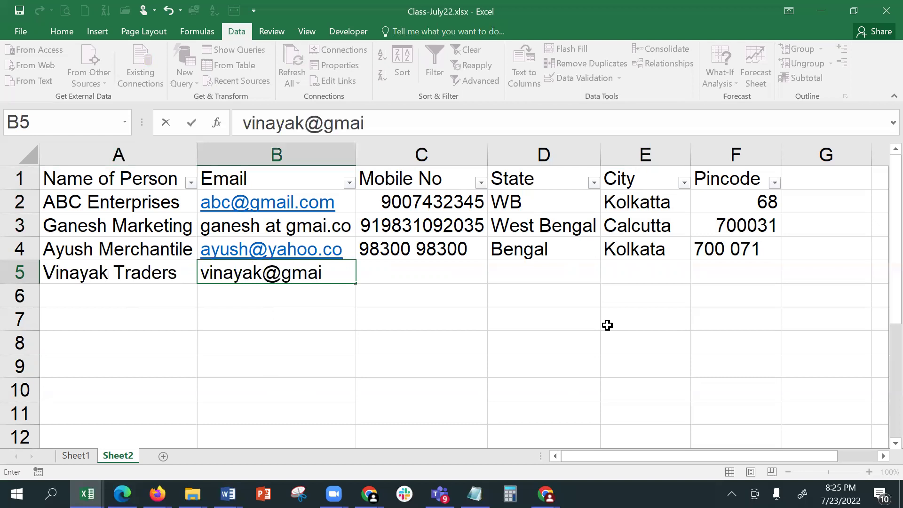
key("Tab")
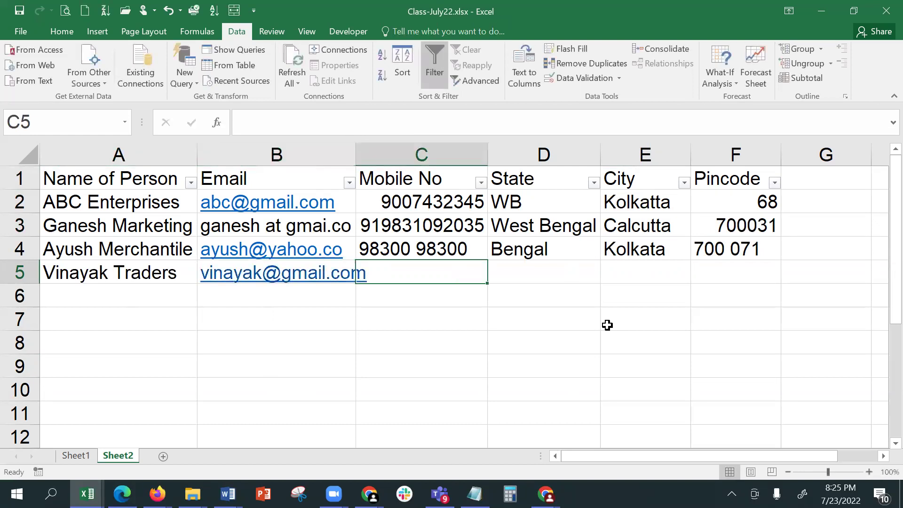
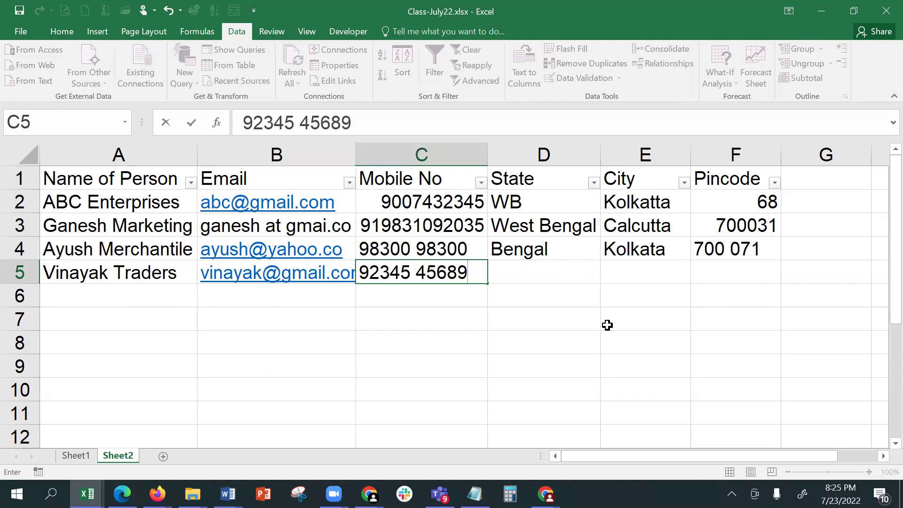
- Add the mobile number and West Bengal, then enter Kolkatta in E5 to trigger the validation error
key("Tab")
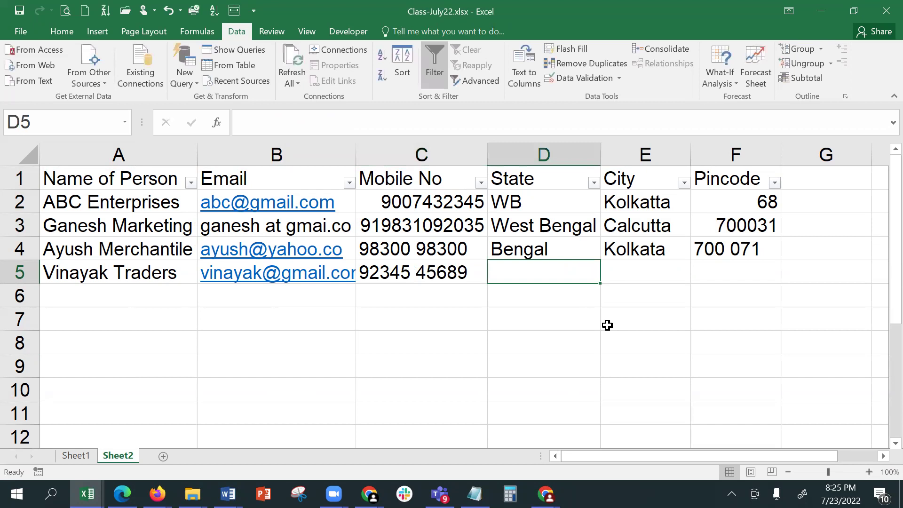
type("West Bengal")
key("Tab")
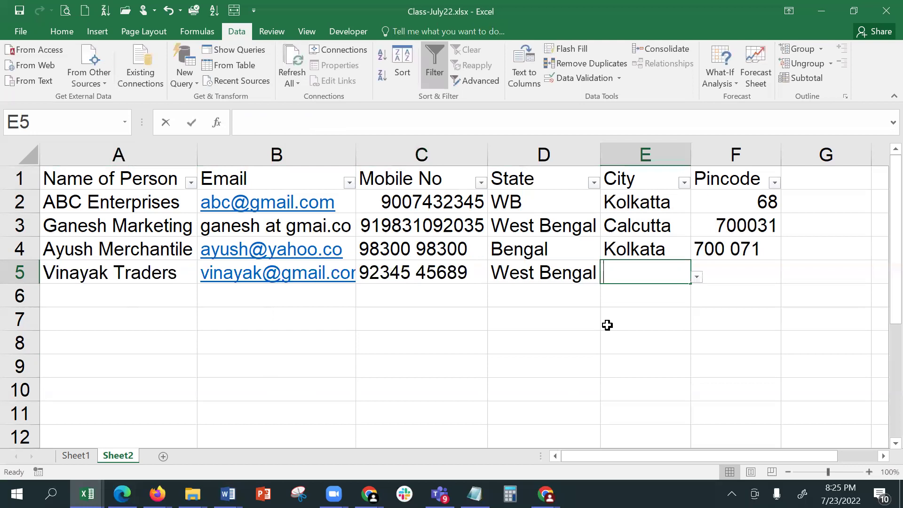
type("Kolkatta")
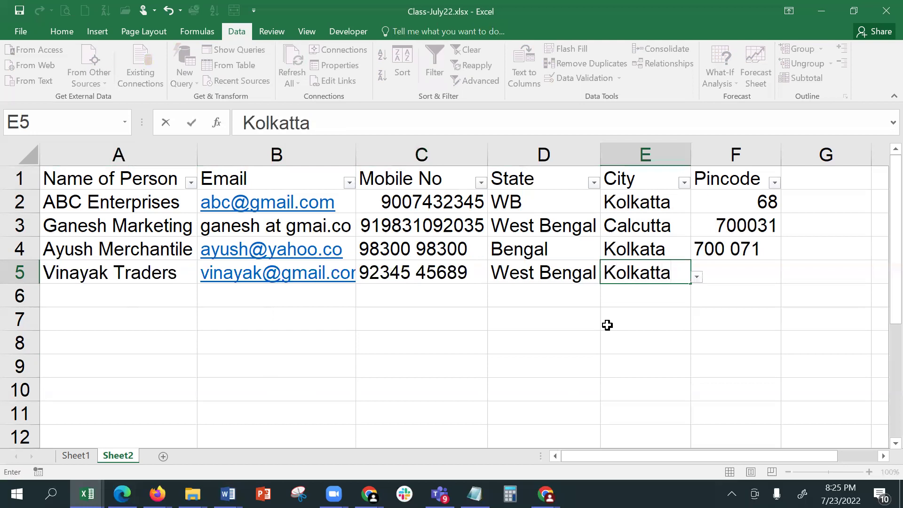
key("Tab")
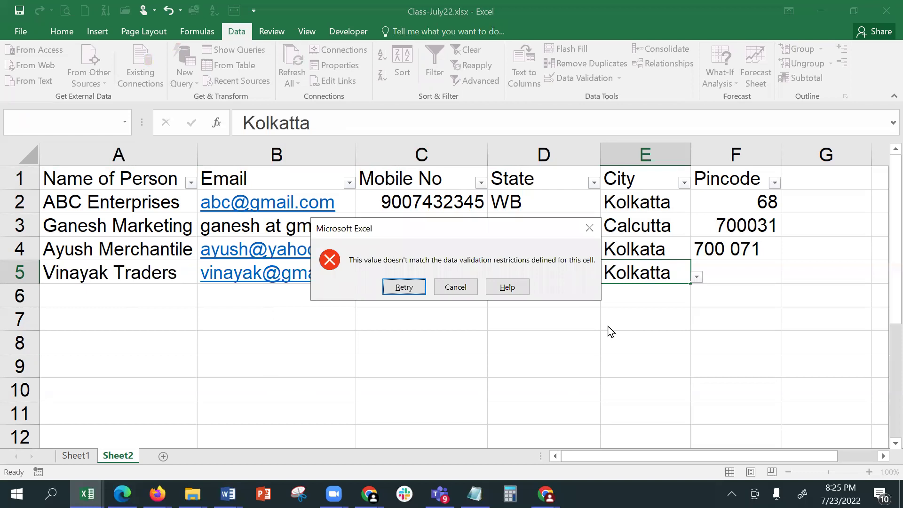
- Discard the rejected city entry and choose Kolkata for E5 from its dropdown list
left_click(455, 288)
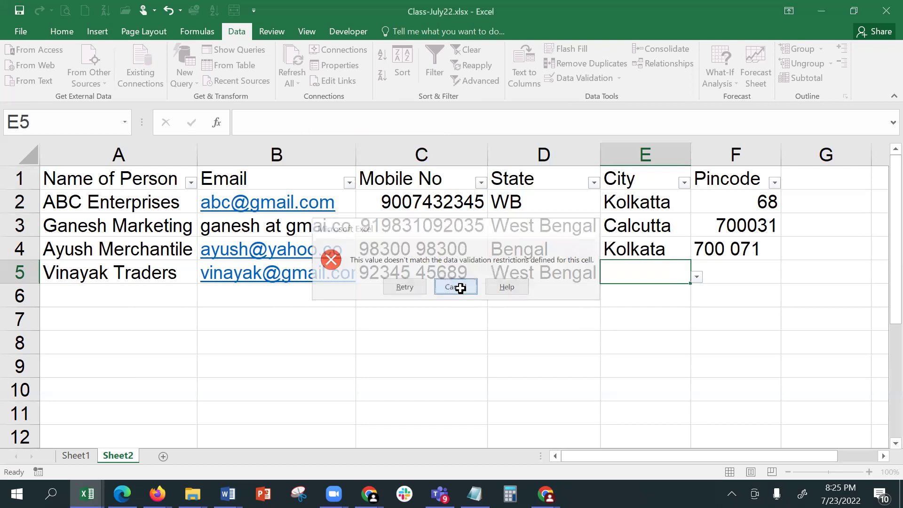
left_click(698, 277)
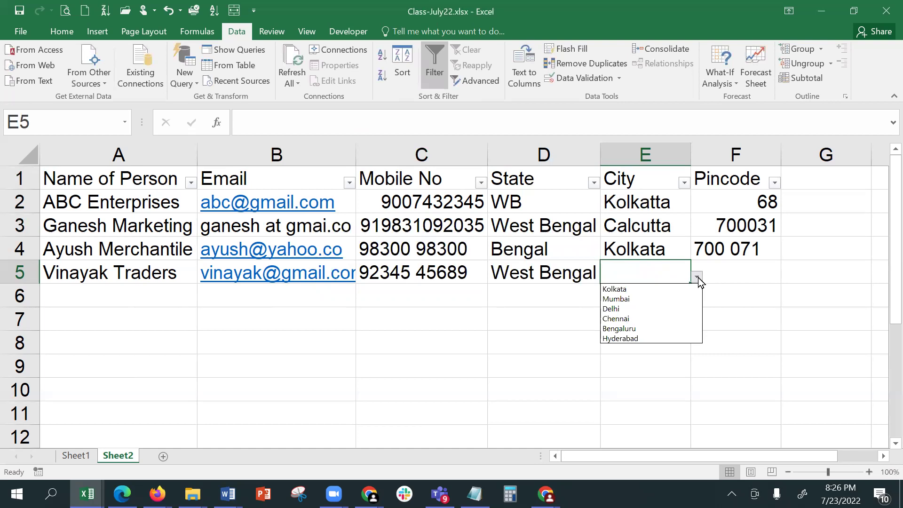
left_click(663, 292)
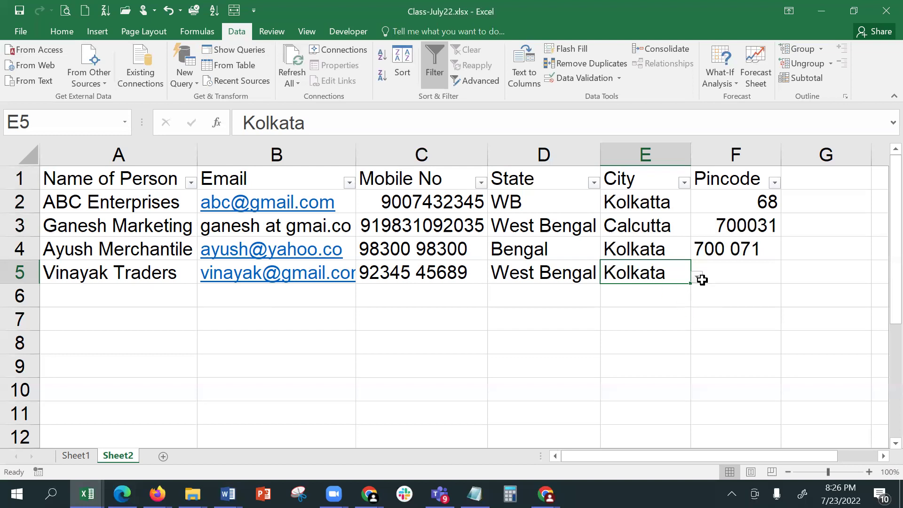
- Autofit column E to its contents and select city entries E2 to E5
left_click(734, 263)
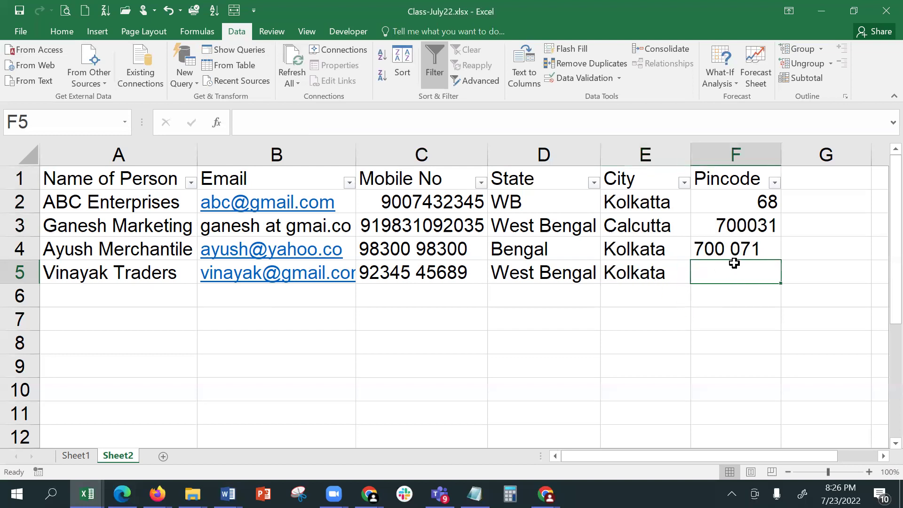
double_click(689, 151)
left_click_drag(643, 198, 639, 278)
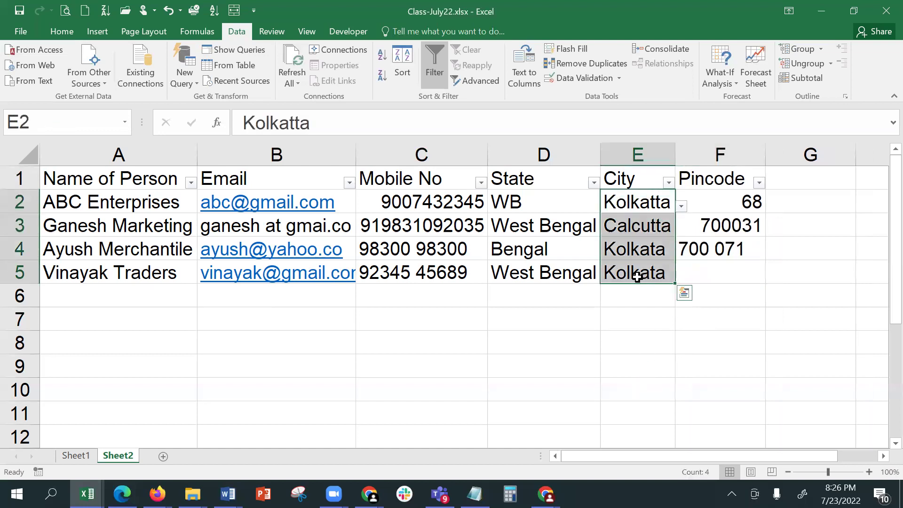
- Circle the invalid city entries in red with Circle Invalid Data
left_click(633, 219)
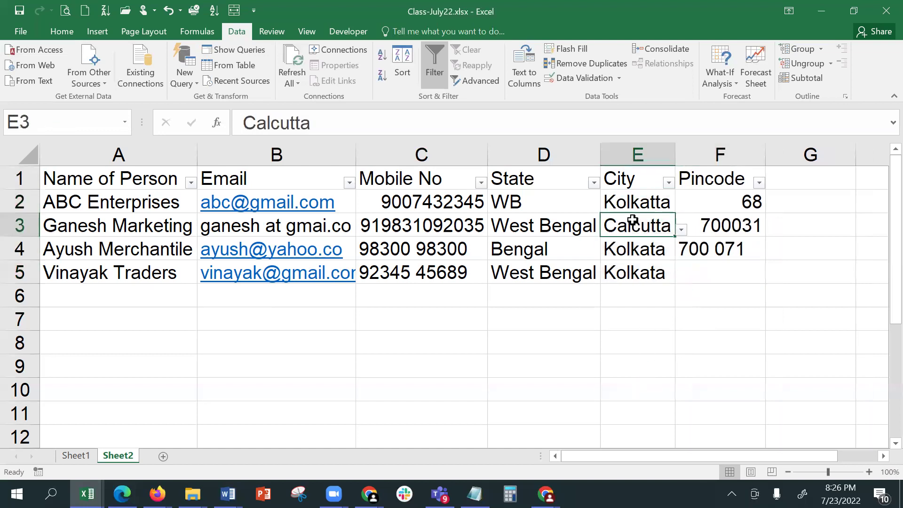
left_click(620, 79)
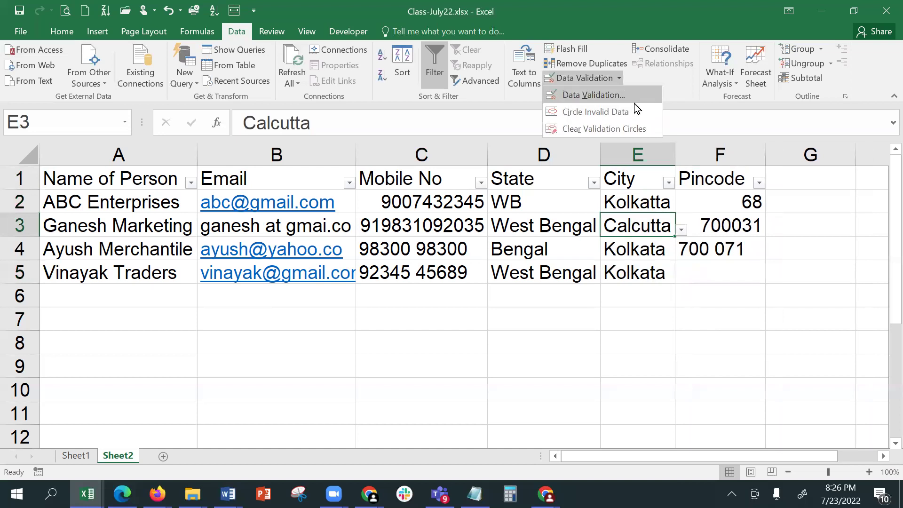
left_click(650, 116)
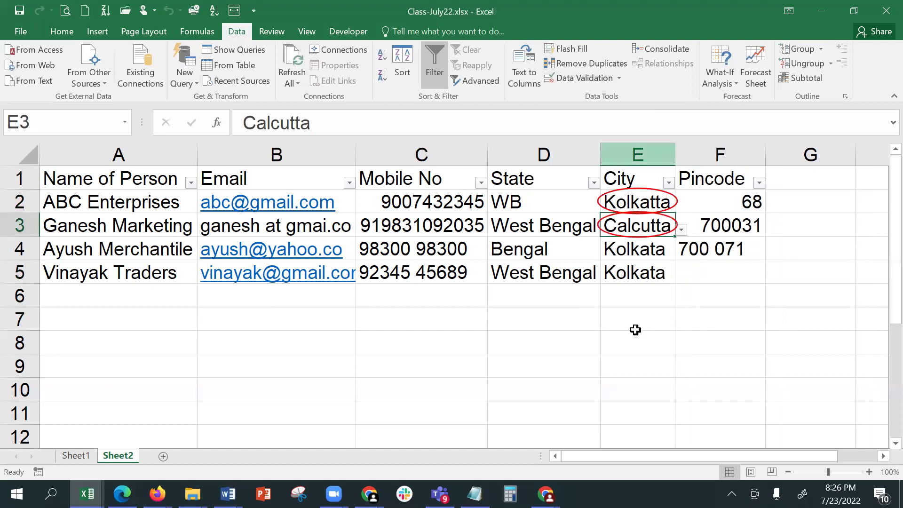
left_click(639, 361)
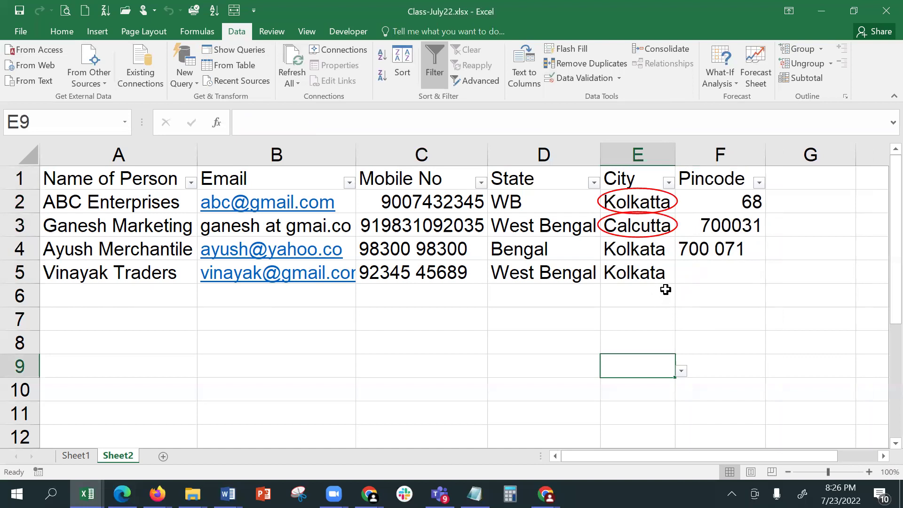
- Replace Kolkatta in E2 and Calcutta in E3 with Kolkata from the dropdowns
left_click(644, 203)
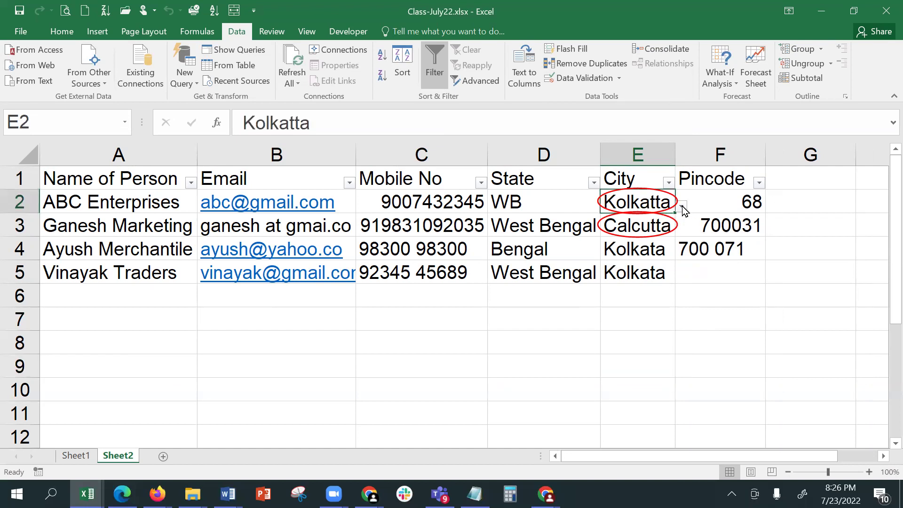
left_click(682, 206)
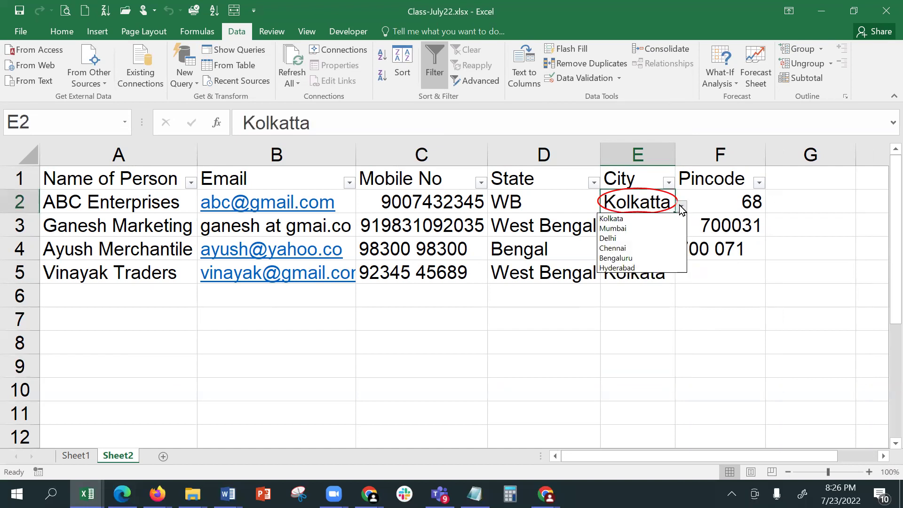
left_click(650, 220)
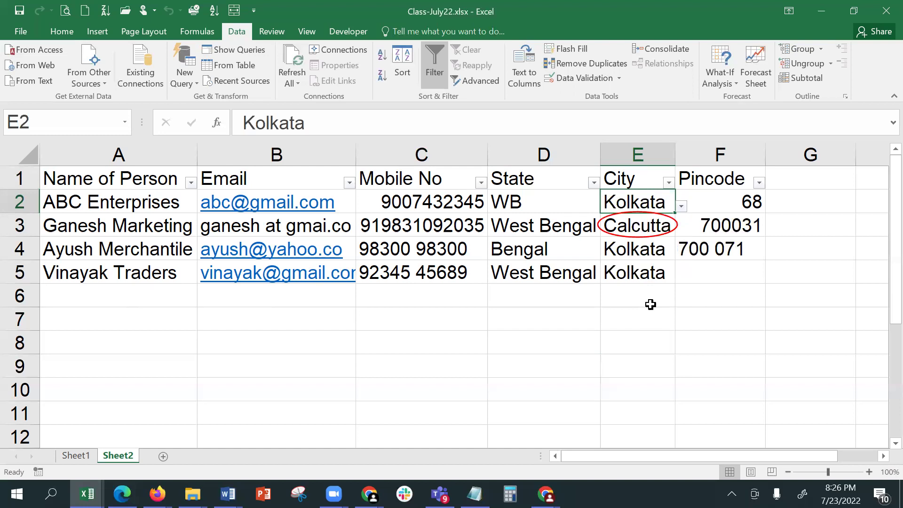
left_click(644, 223)
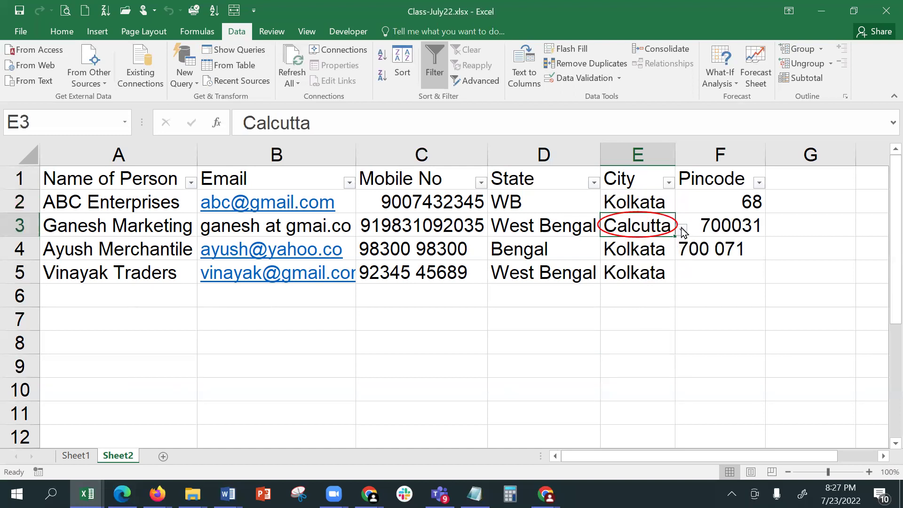
left_click(683, 229)
left_click(660, 240)
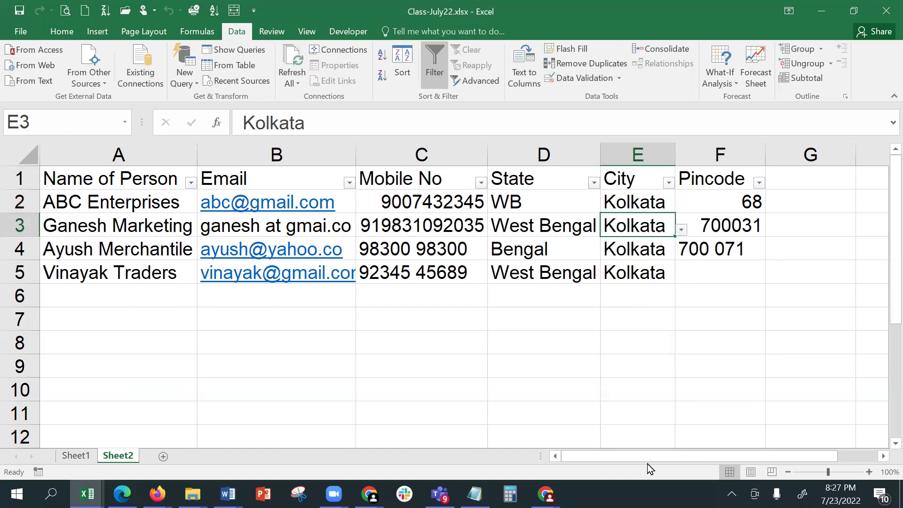
left_click(641, 319)
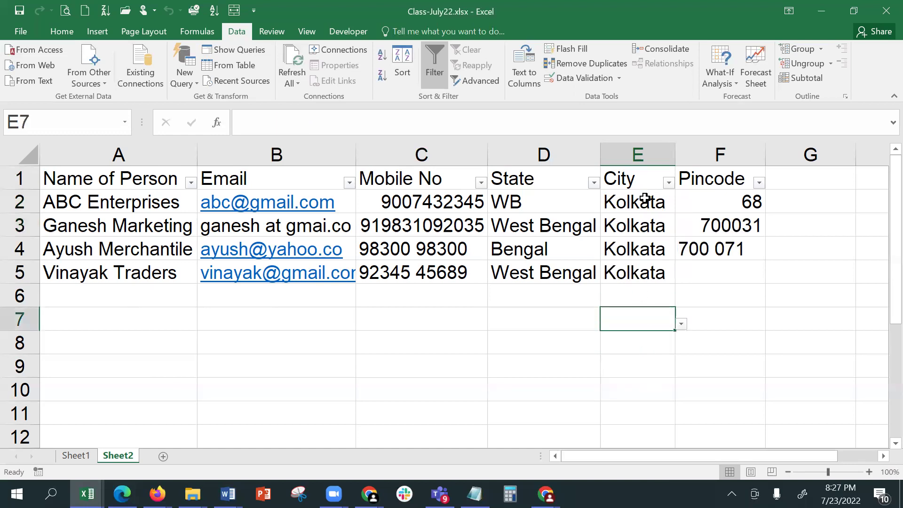
left_click_drag(644, 188, 651, 270)
left_click(650, 346)
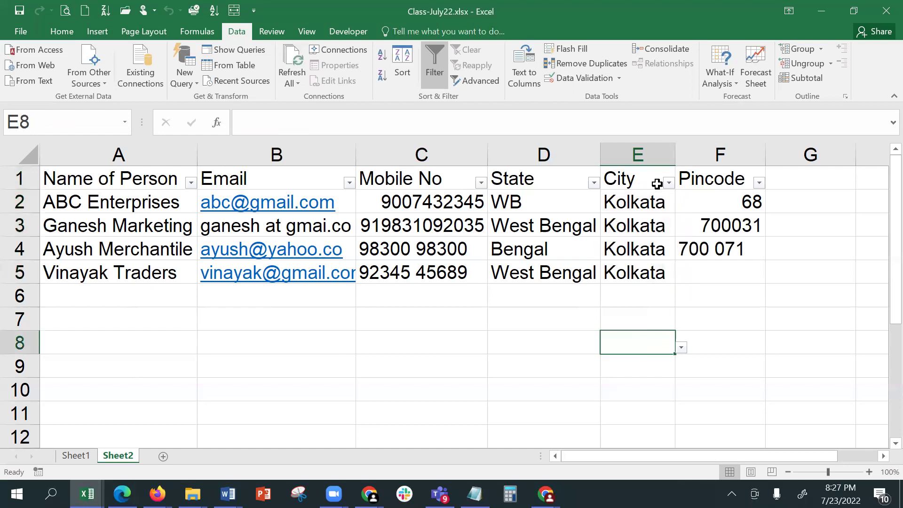
left_click(669, 182)
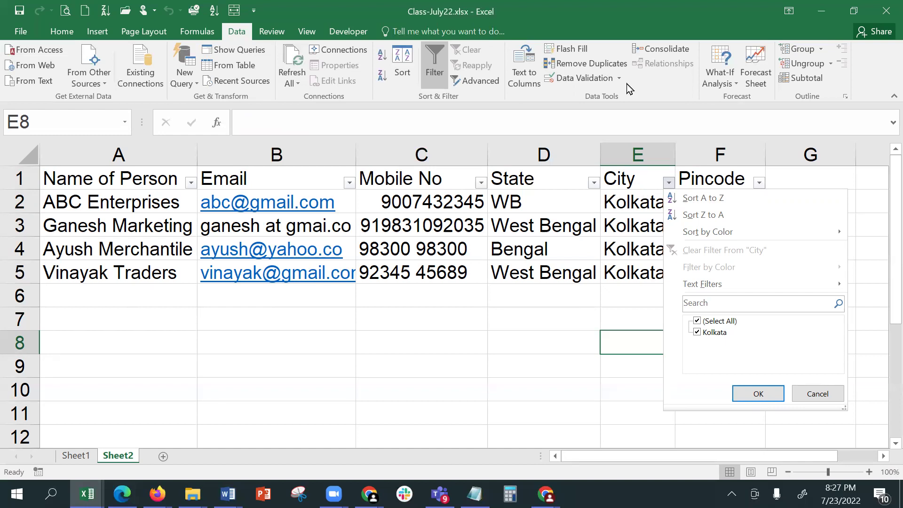
key("Escape")
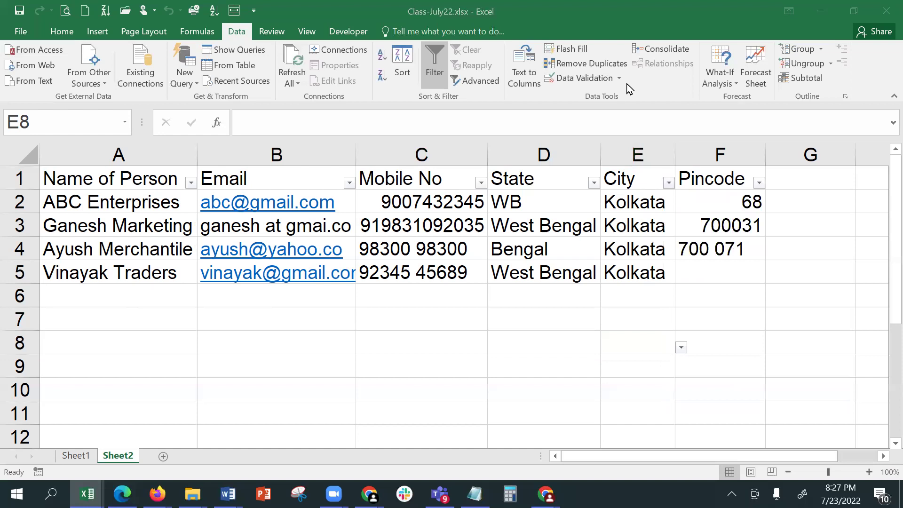
left_click(715, 271)
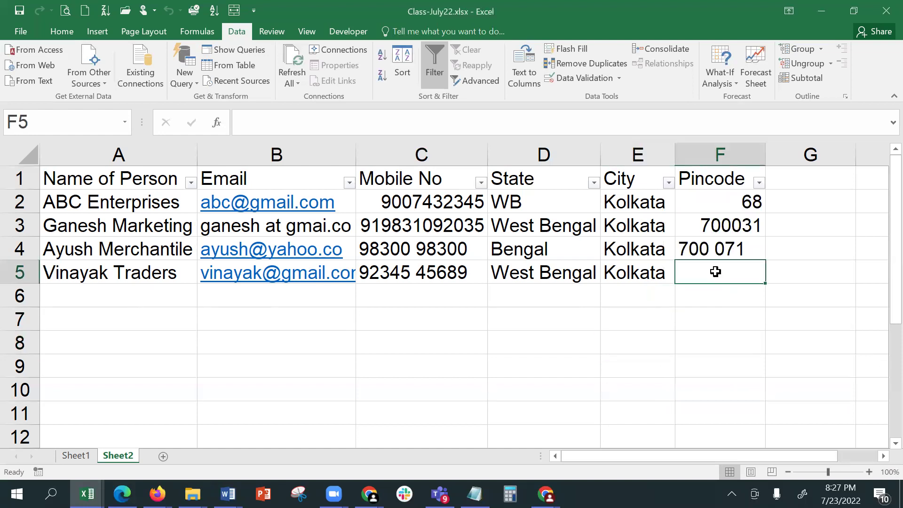
left_click(634, 205)
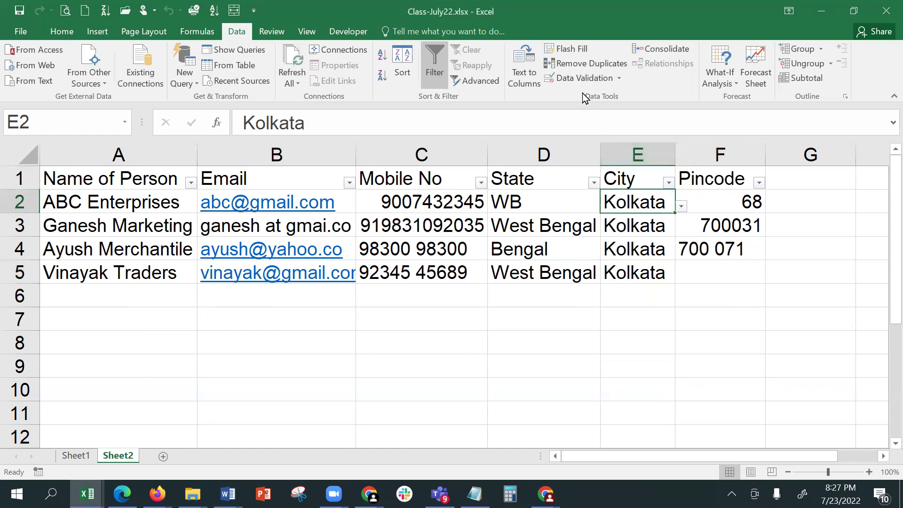
left_click(620, 79)
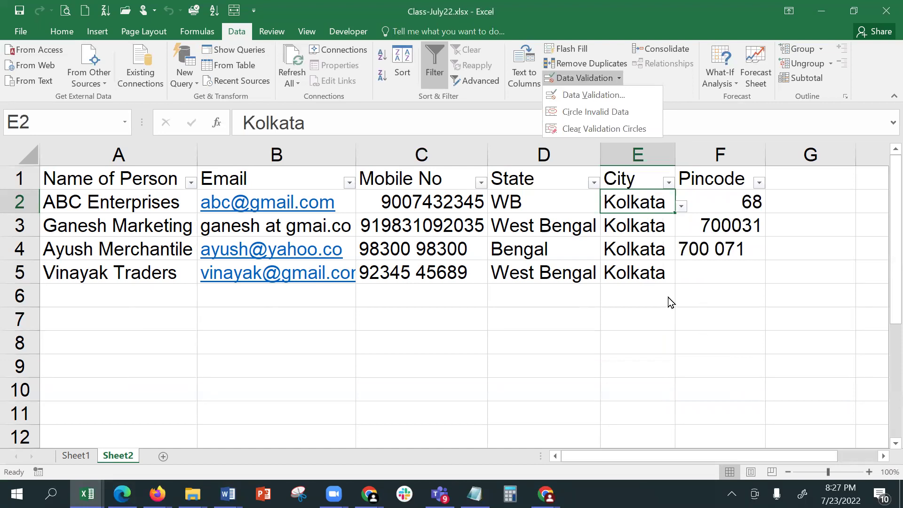
left_click(733, 201)
left_click(734, 202)
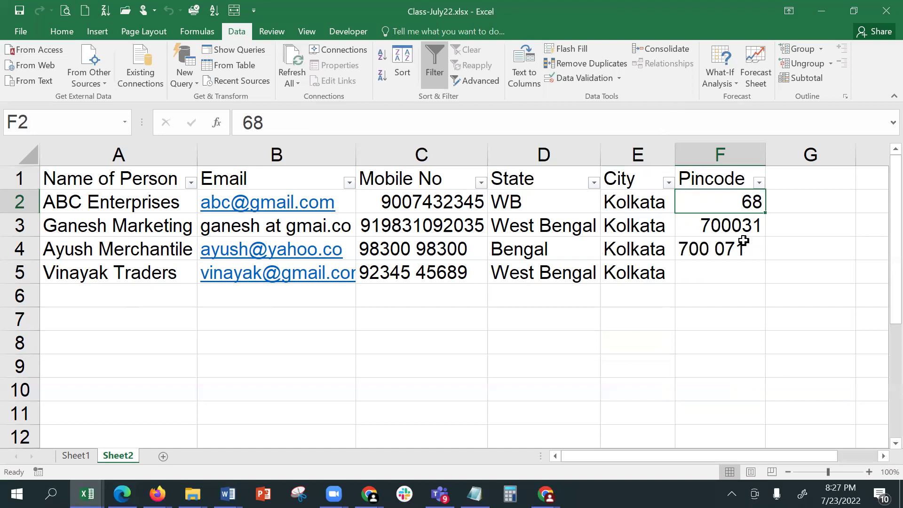
- Limit the Pincode cells from F2 down to whole numbers between 100001 and 999999
left_click_drag(718, 198, 741, 385)
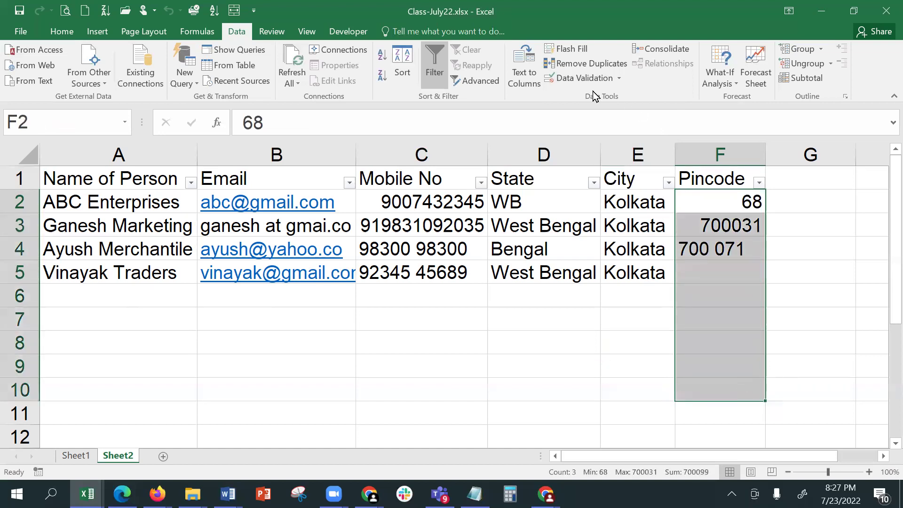
left_click(583, 78)
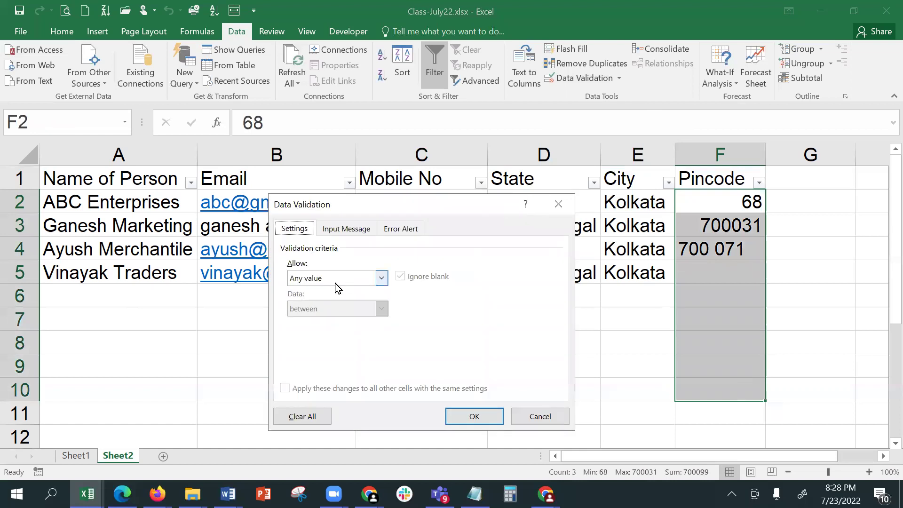
left_click(340, 281)
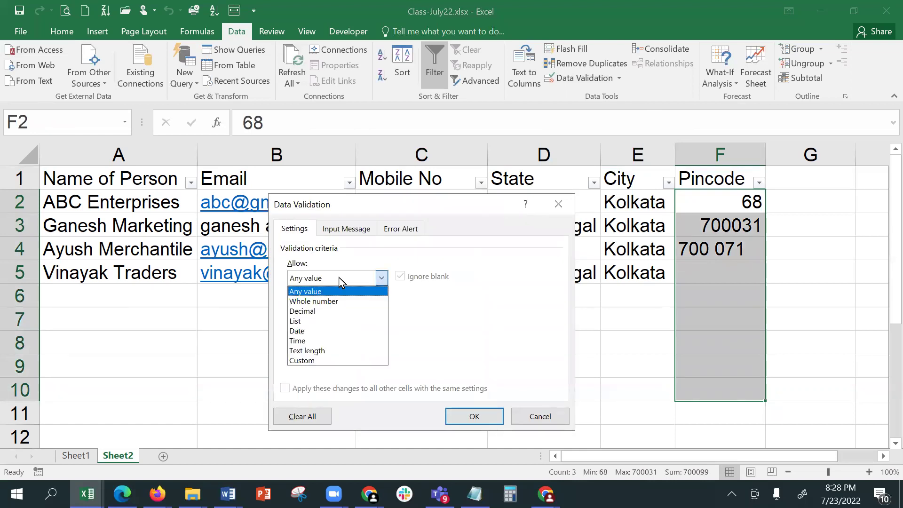
left_click(347, 301)
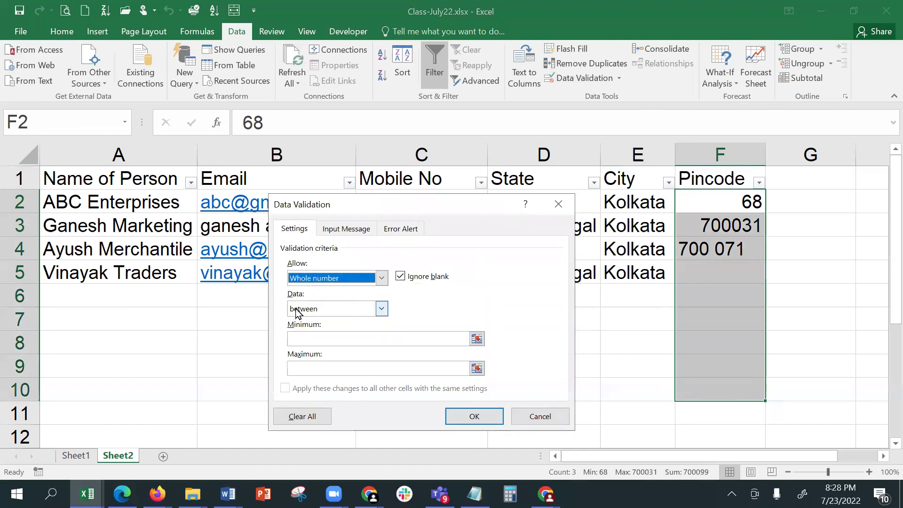
left_click(331, 337)
type("10")
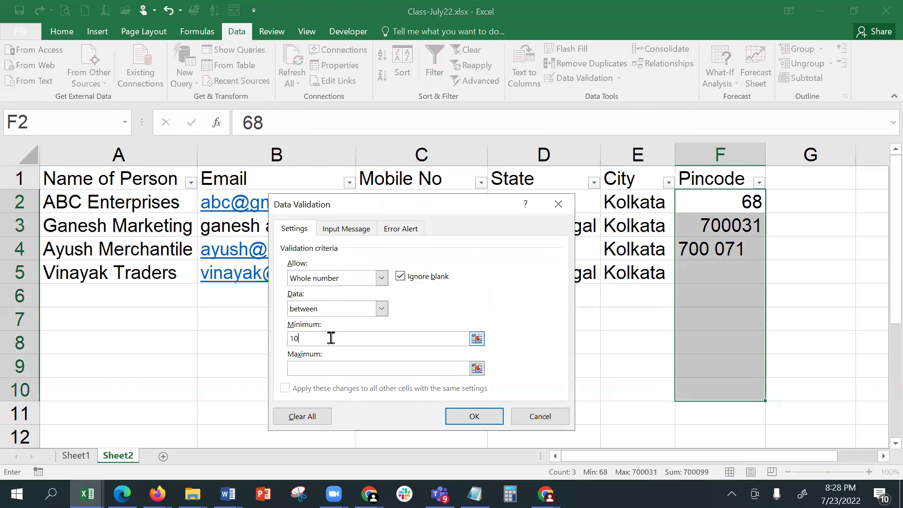
type("0001")
left_click(341, 369)
type("99")
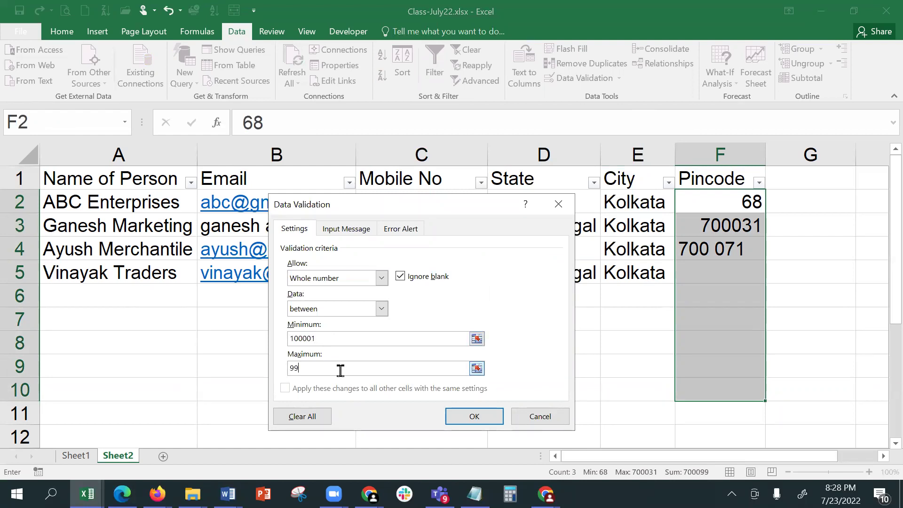
type("9999")
left_click(489, 415)
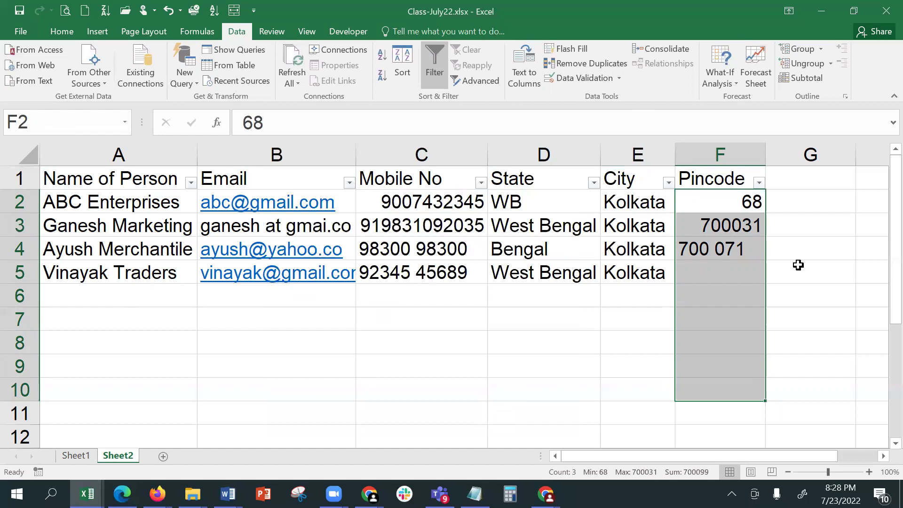
left_click(734, 271)
- Enter 45566 in F5, cancel the validation error so F5 stays blank, then select F2
type("45")
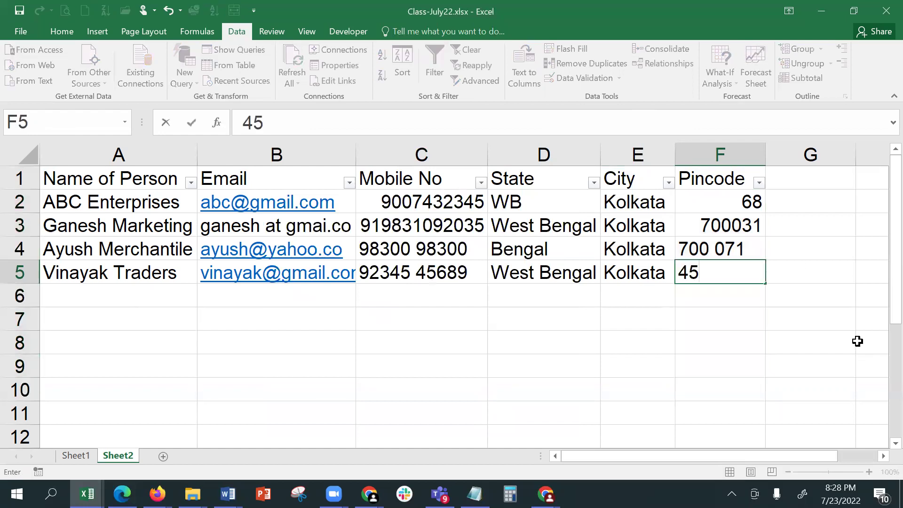
type("566")
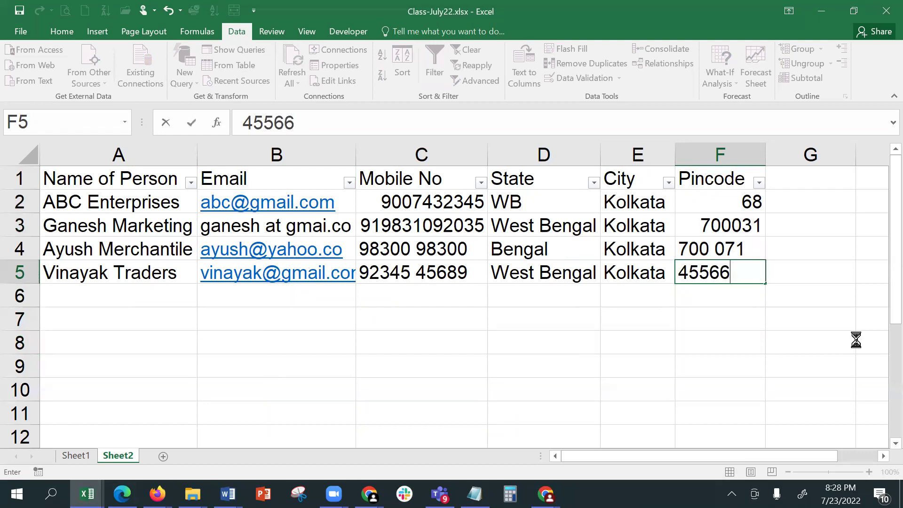
key("Return")
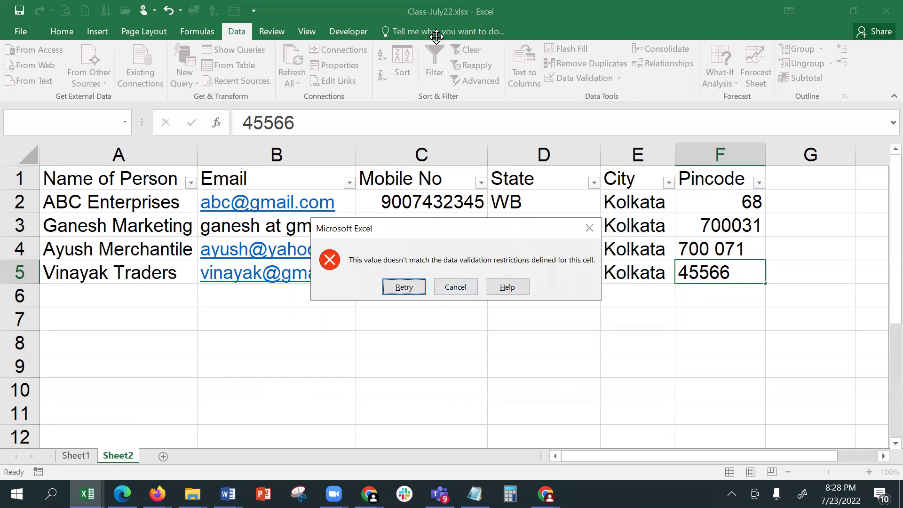
left_click(455, 288)
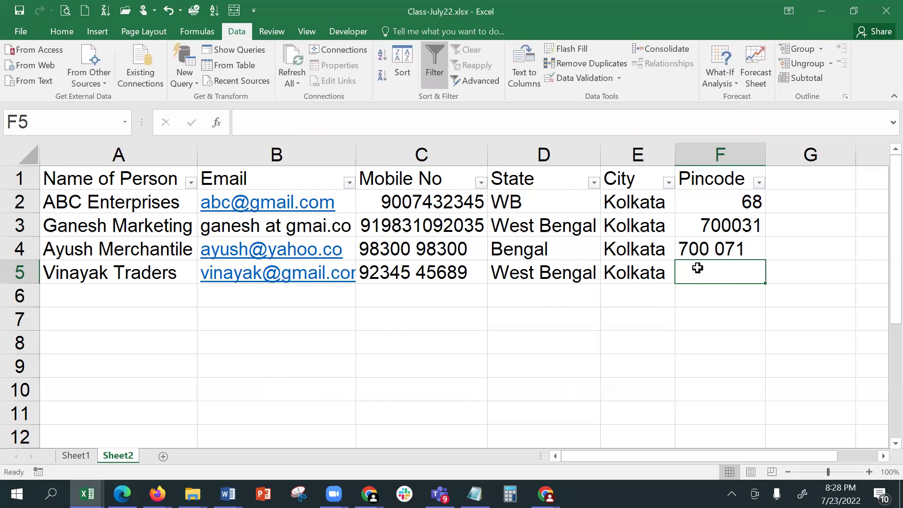
left_click(712, 193)
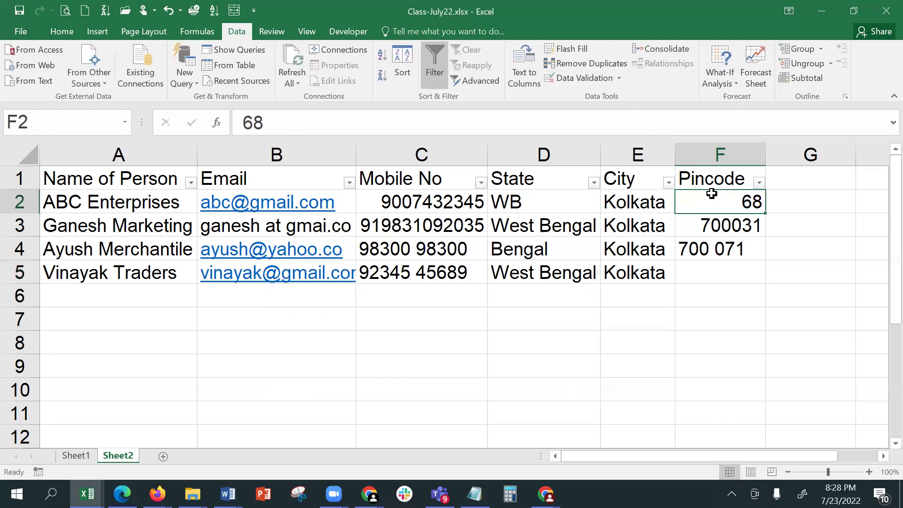
- Circle the invalid pincodes and correct F2 to 500068 after 5600068 is rejected
left_click(620, 78)
left_click(633, 112)
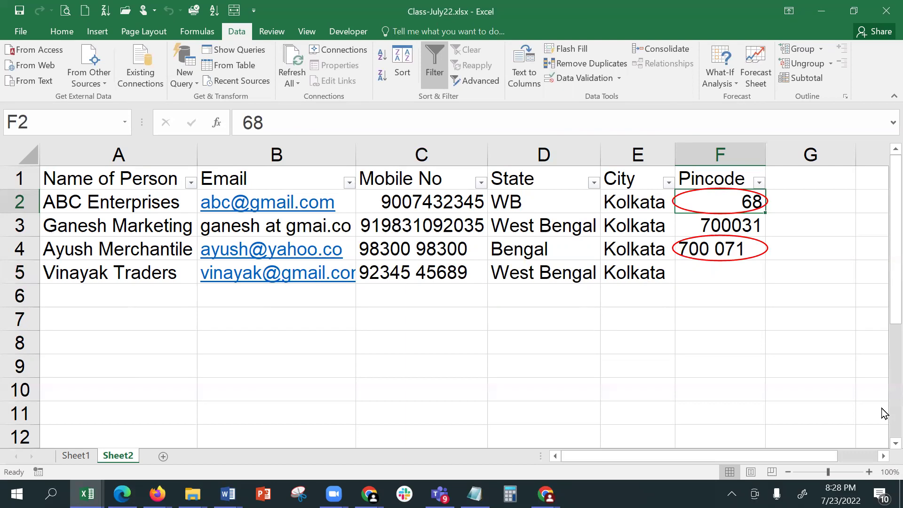
type("56000")
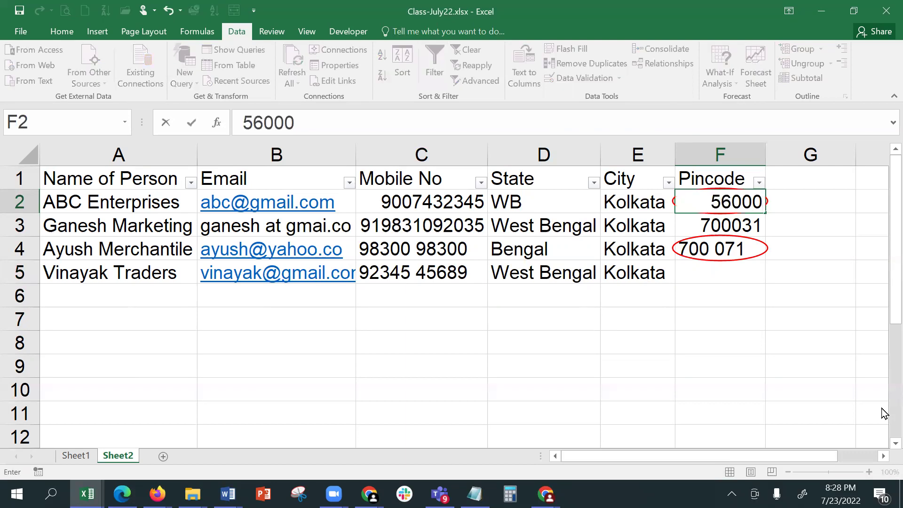
type("68")
key("Return")
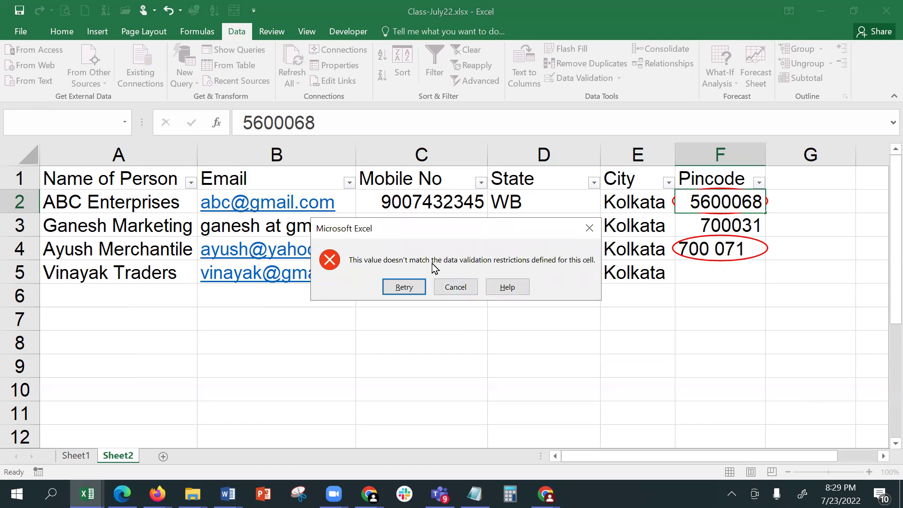
left_click(455, 287)
type("5")
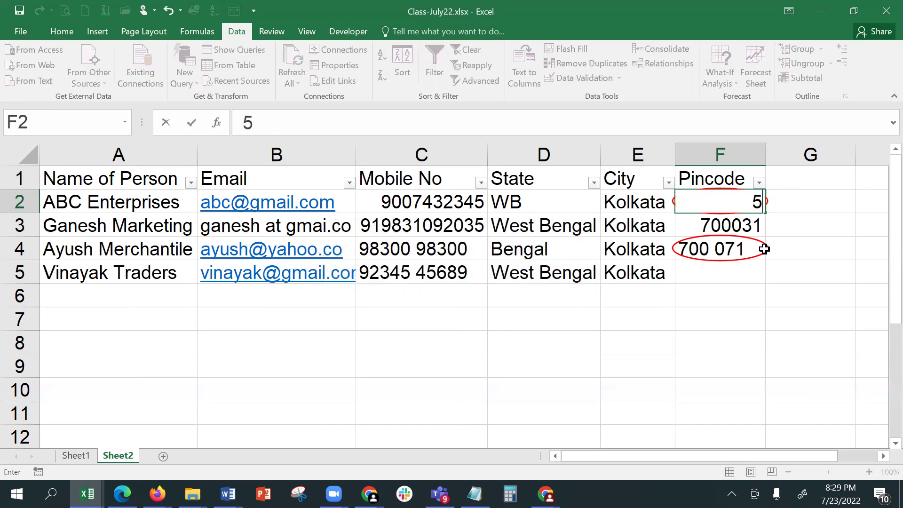
type("00068")
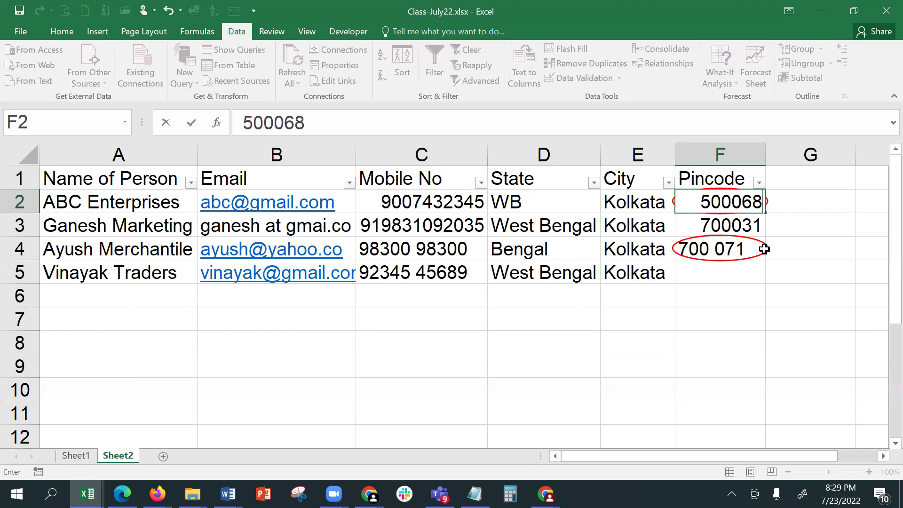
key("Return")
- Correct the invalid pincode in F4 to 560001
left_click(726, 254)
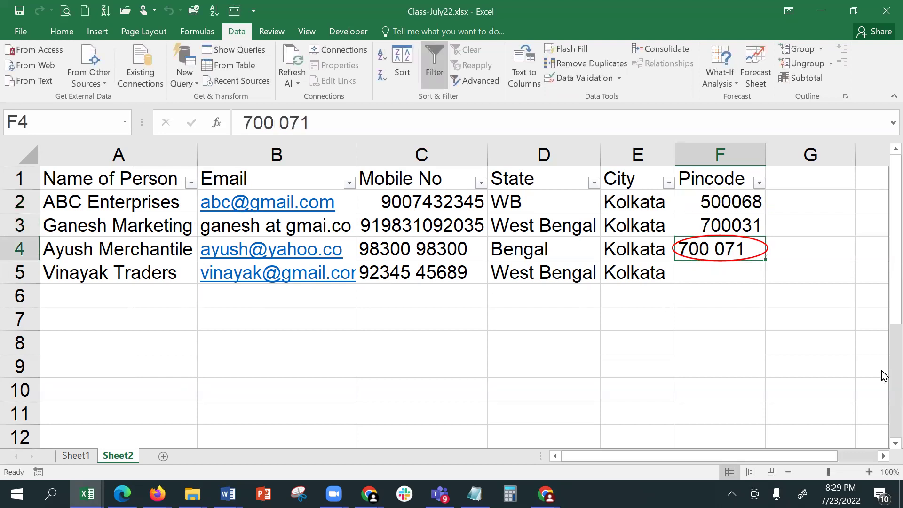
type("5600")
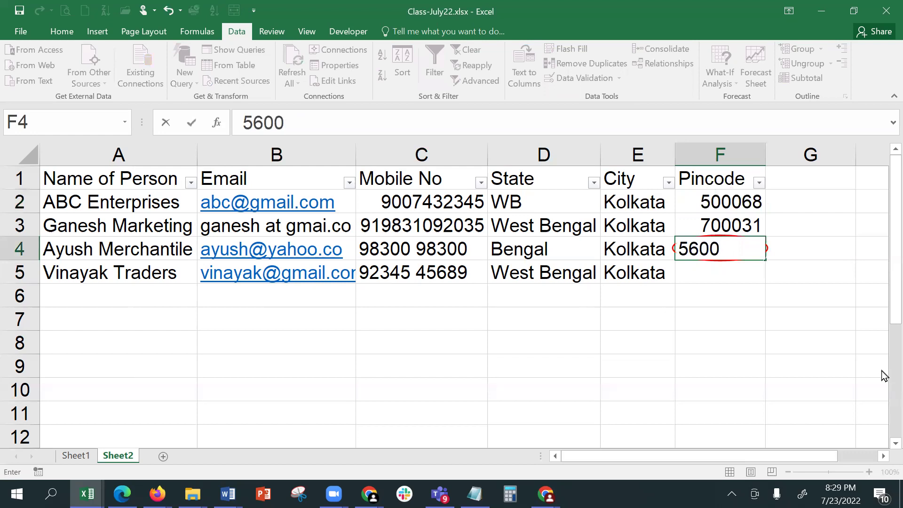
type("01")
key("Return")
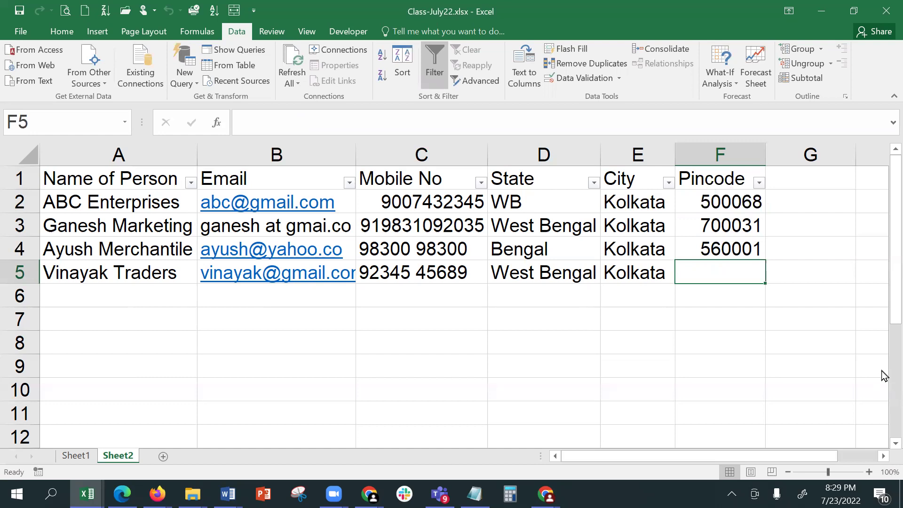
- Open the Pincode cells' Error Alert settings and title the alert 'Incorrect Pincode'
left_click_drag(720, 199, 727, 382)
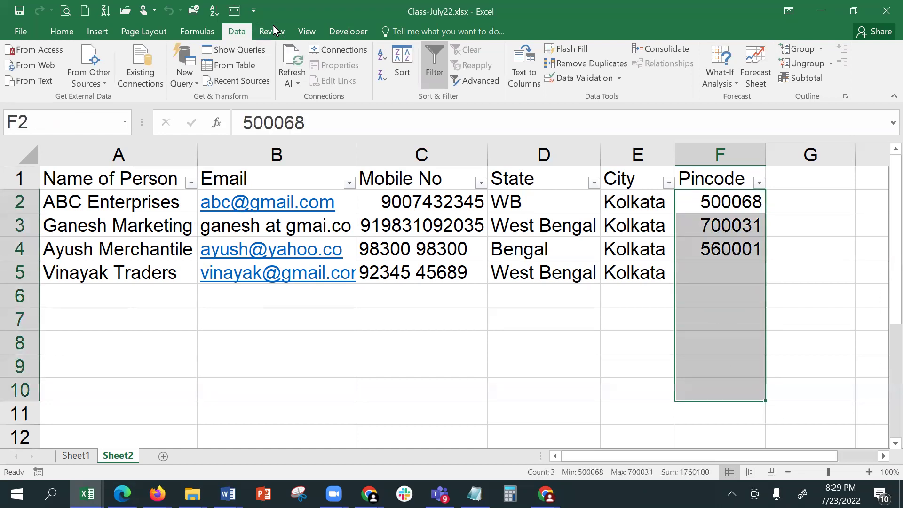
left_click(620, 79)
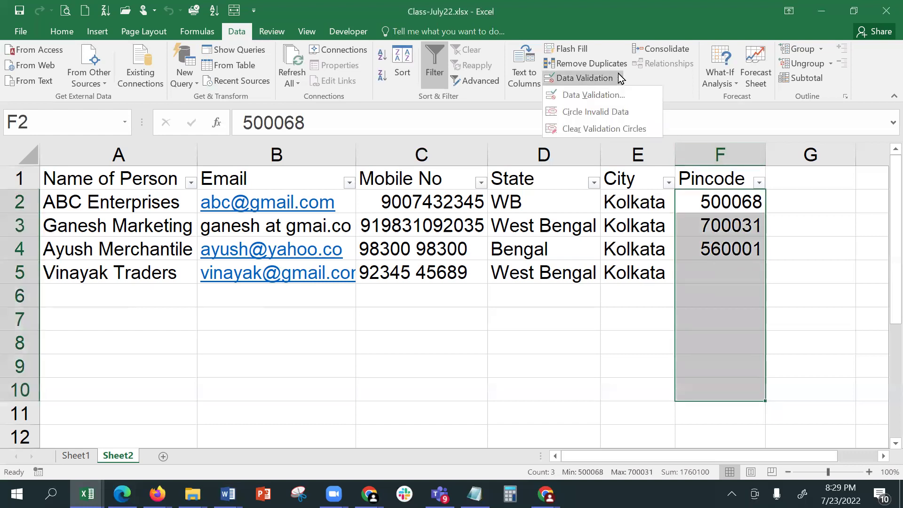
left_click(618, 96)
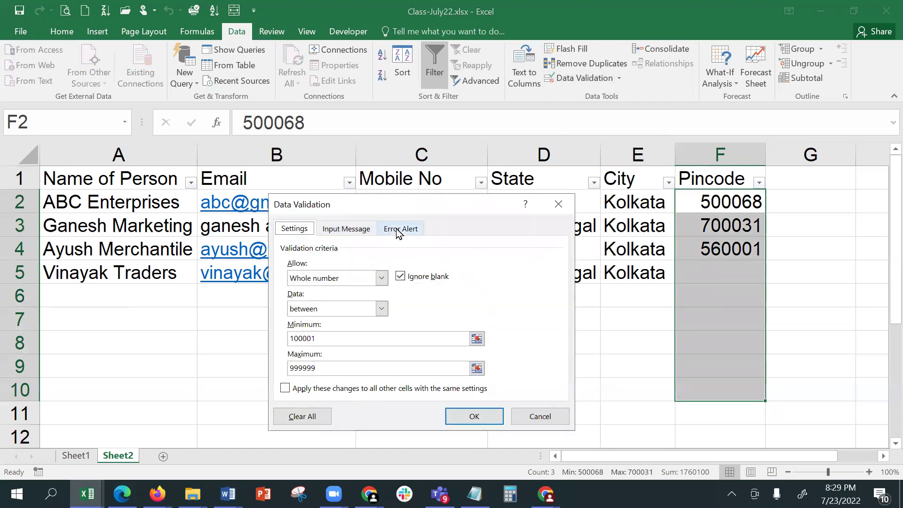
left_click(399, 231)
left_click(466, 299)
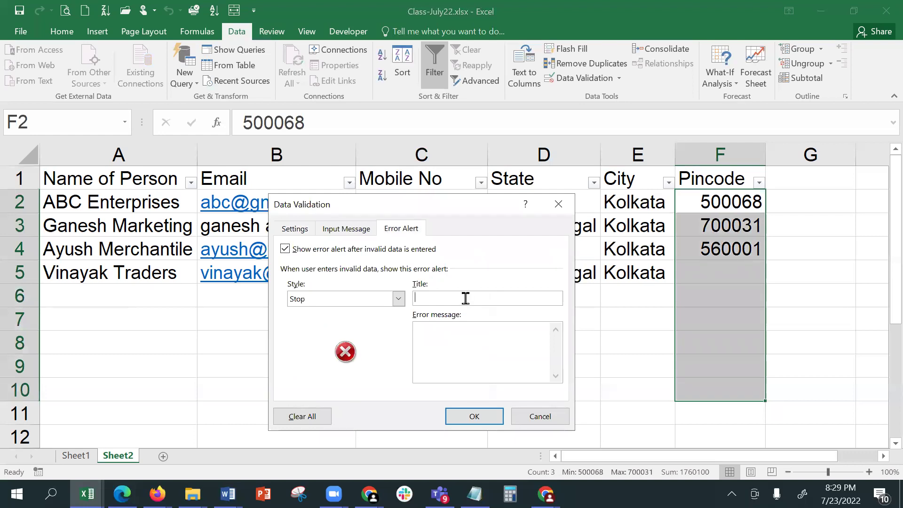
type("Incorrect Pincode")
- Set the alert message 'The pincode entered by you is incorrect. Plz enter a value between 110001 and 999999' and apply
left_click(428, 329)
type("Tel")
key("BackSpace")
key("BackSpace")
type("he pincode entere")
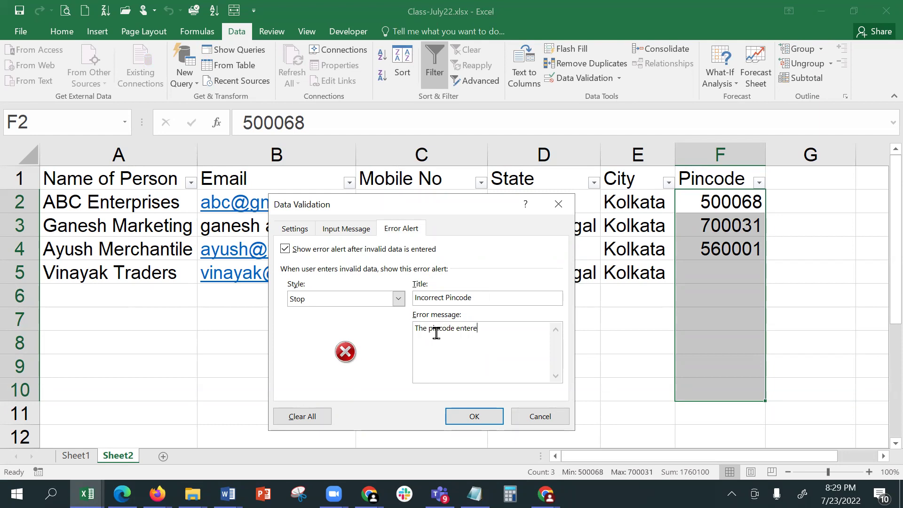
type("d by you in")
key("BackSpace")
key("BackSpace")
type("s incorrect. Plz")
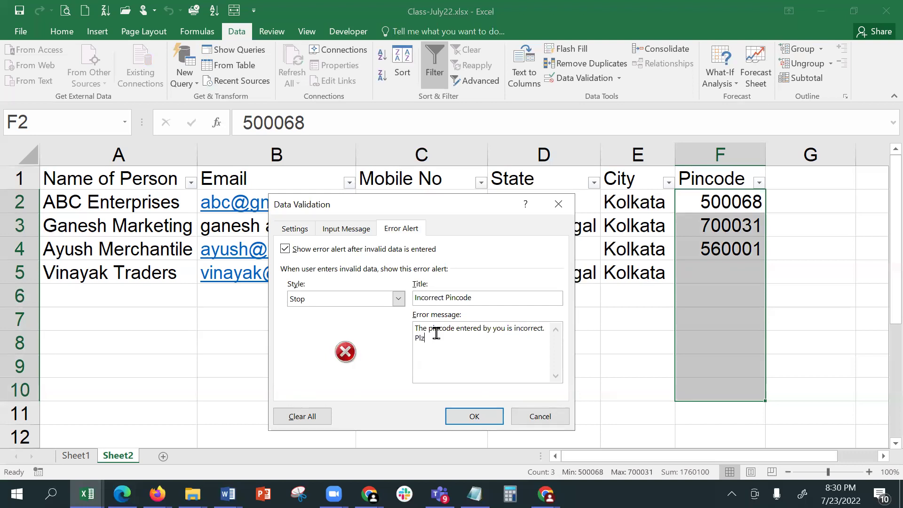
type(" enter a value between 110001 and 999999.")
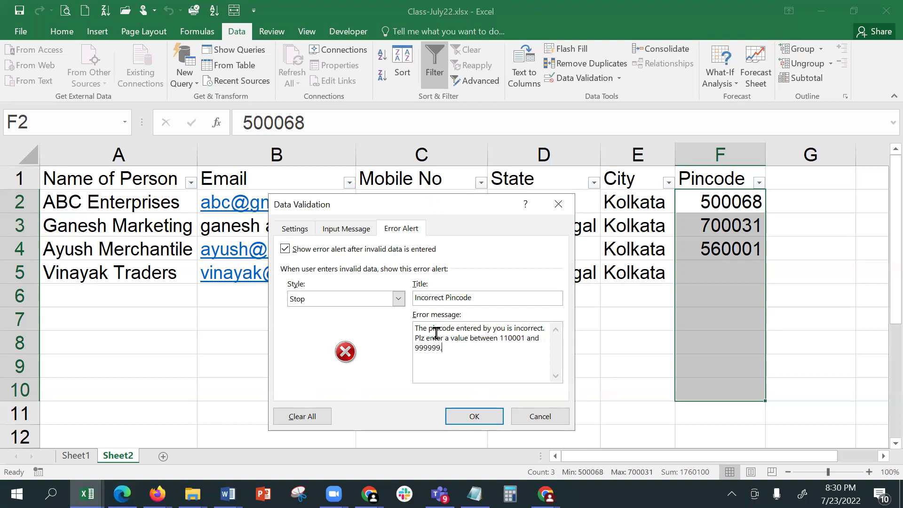
left_click(453, 417)
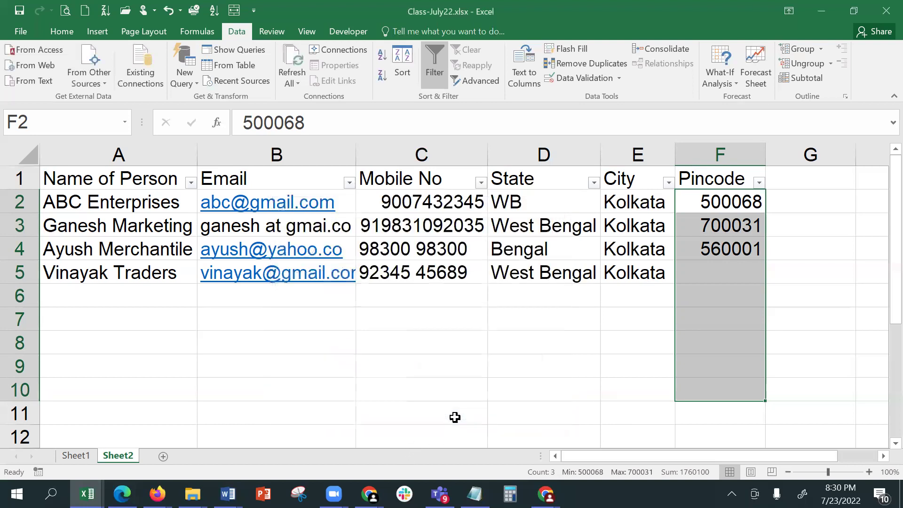
- Test F5 with 4657, cancel the Incorrect Pincode alert, then enter 567890
left_click(711, 280)
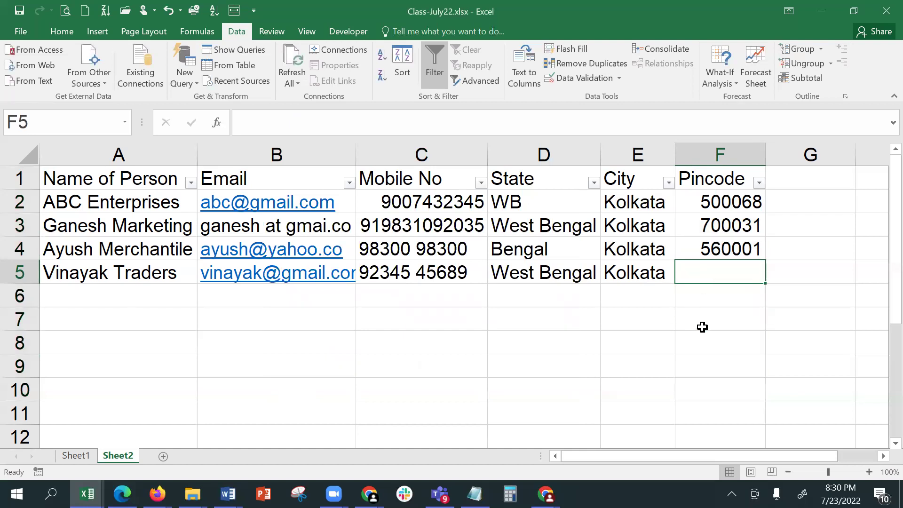
type("4657")
key("Return")
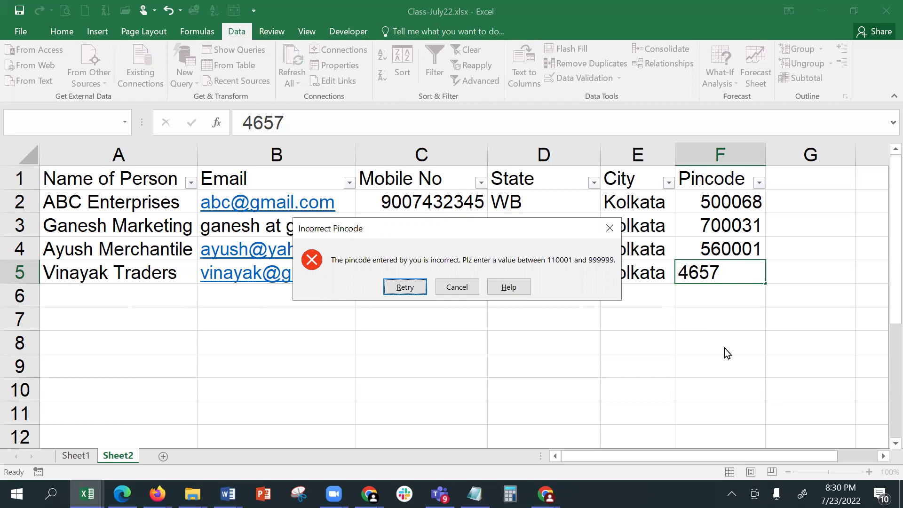
left_click(451, 64)
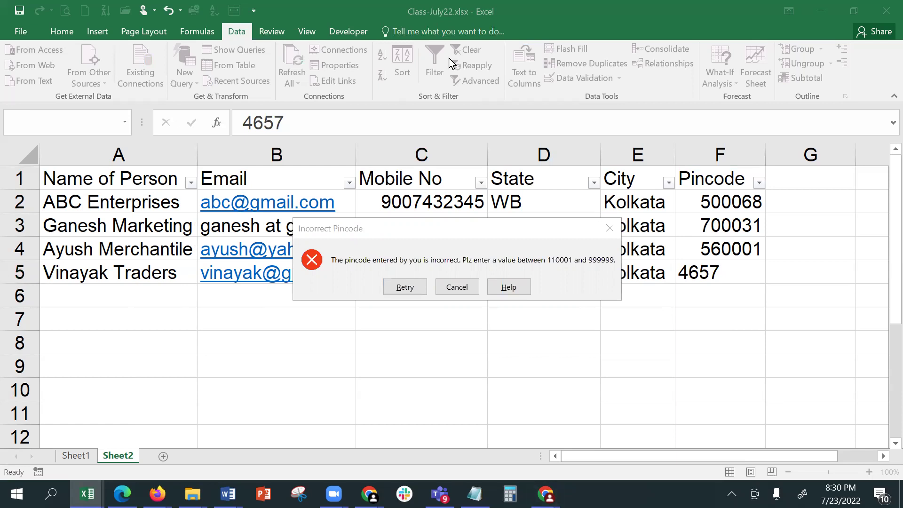
left_click(455, 287)
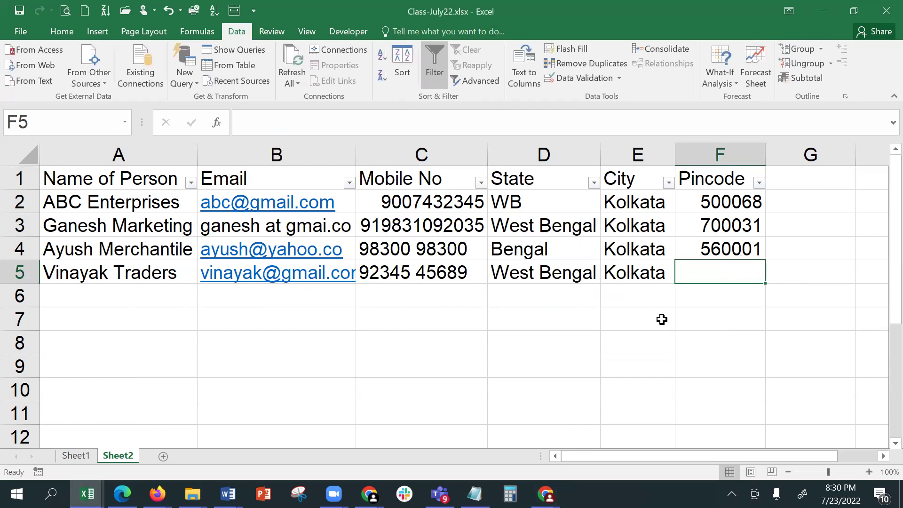
type("567")
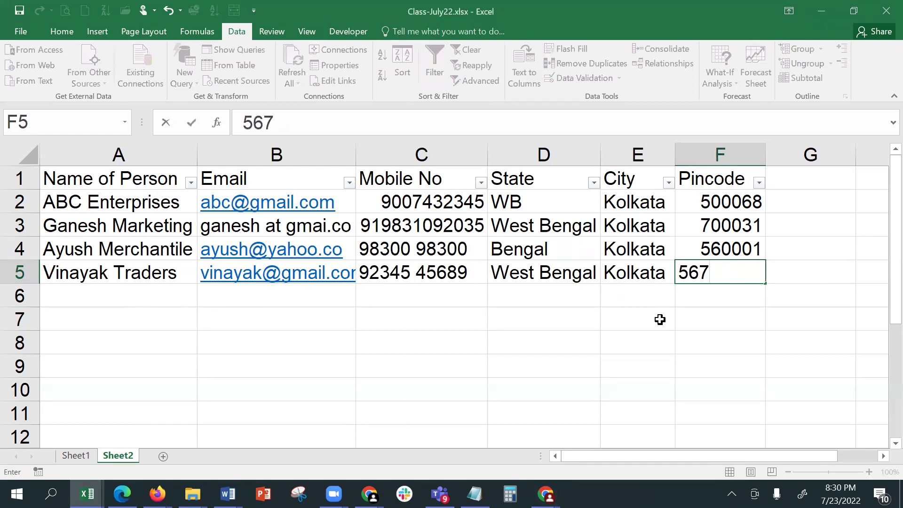
type("890")
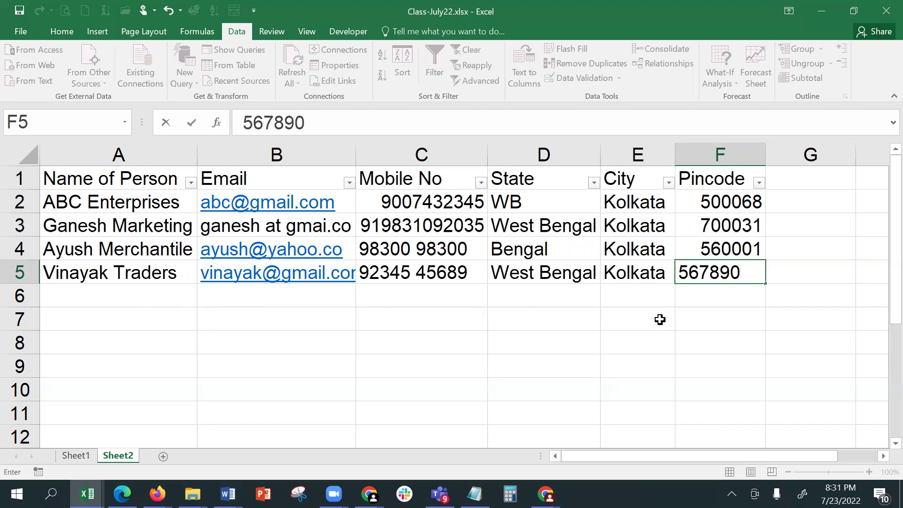
key("Return")
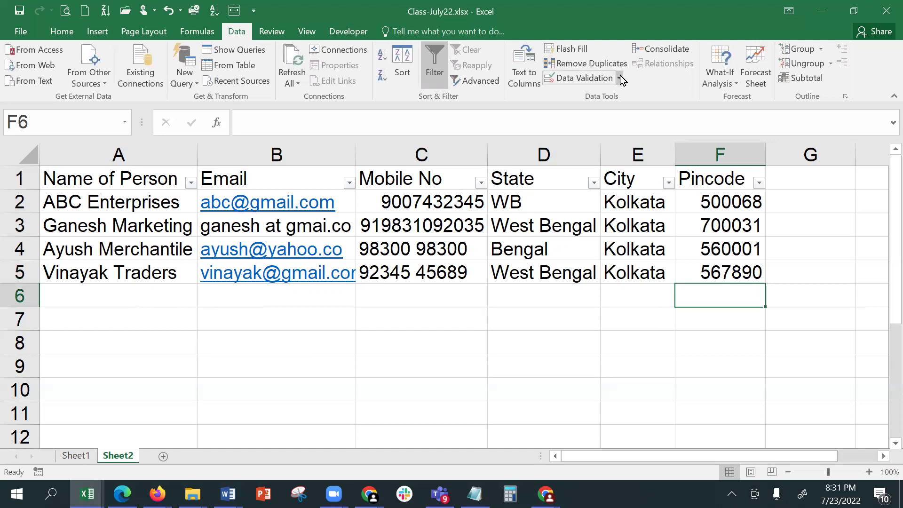
- Reopen validation for the Pincode cells and paste the error sentence into the Input Message box
left_click(860, 275)
left_click_drag(719, 196, 729, 395)
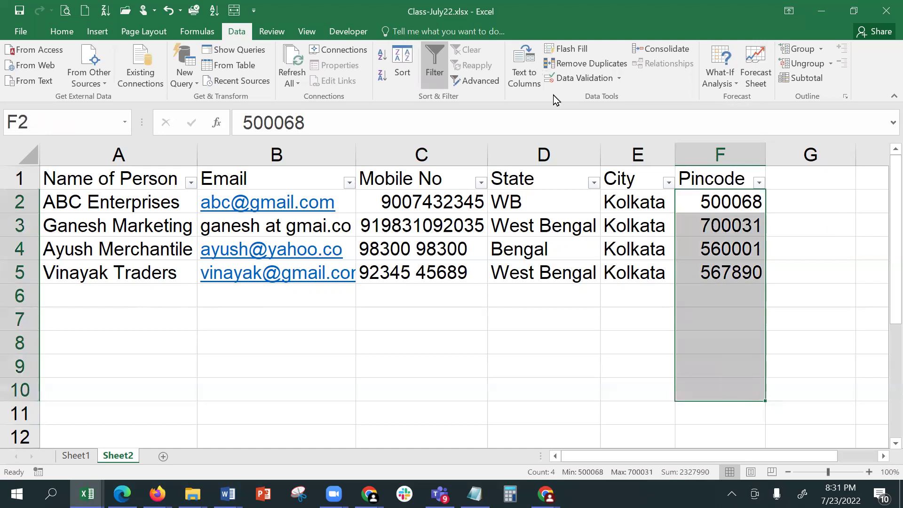
left_click(592, 84)
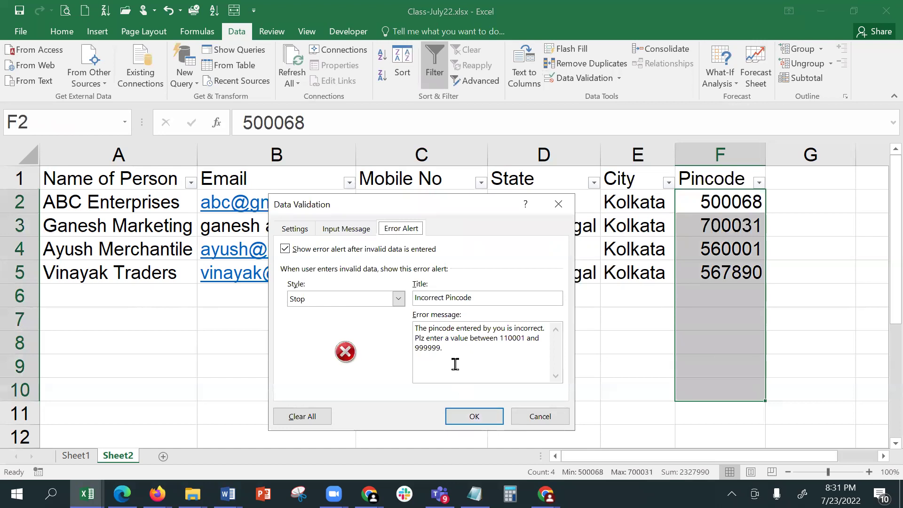
left_click_drag(458, 363, 398, 310)
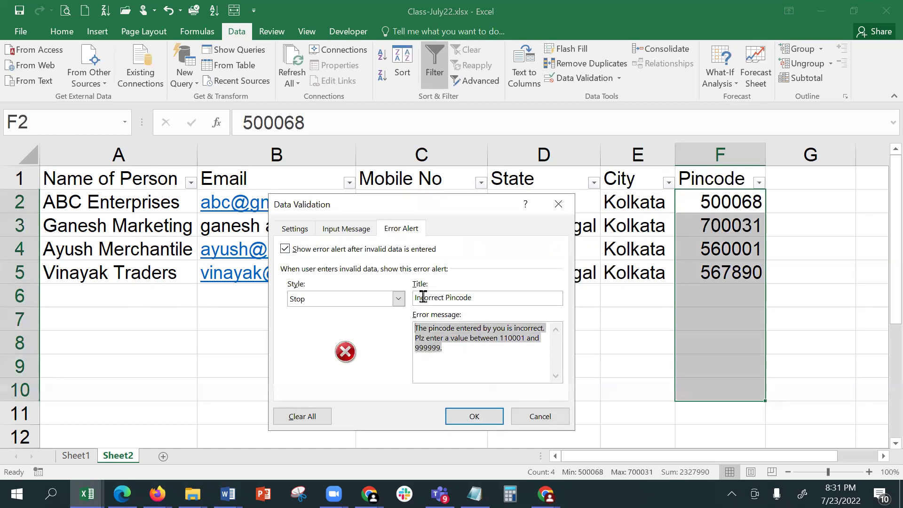
left_click(354, 230)
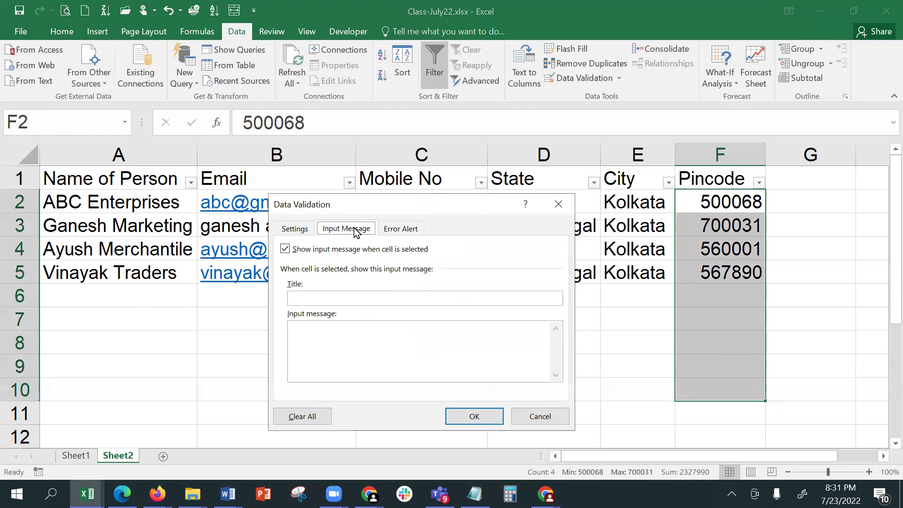
left_click(355, 335)
key("ctrl+v")
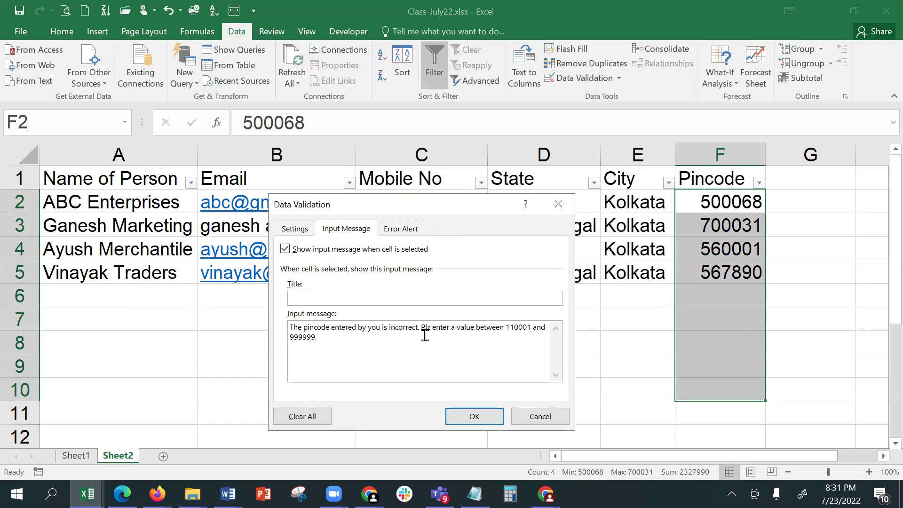
- Shorten the message to 'Enter a value between 110001 and 999999', title it 'Enter correct value', and confirm
left_click_drag(435, 328, 268, 319)
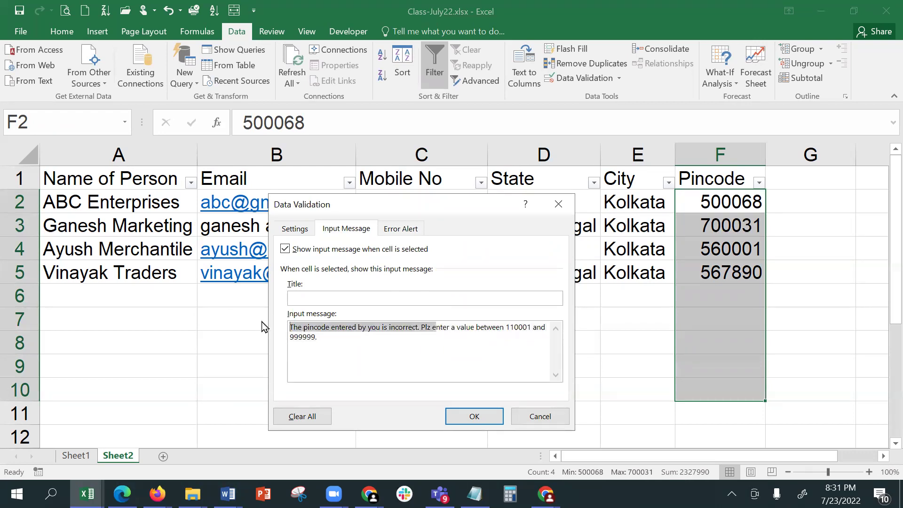
type("E")
left_click(437, 298)
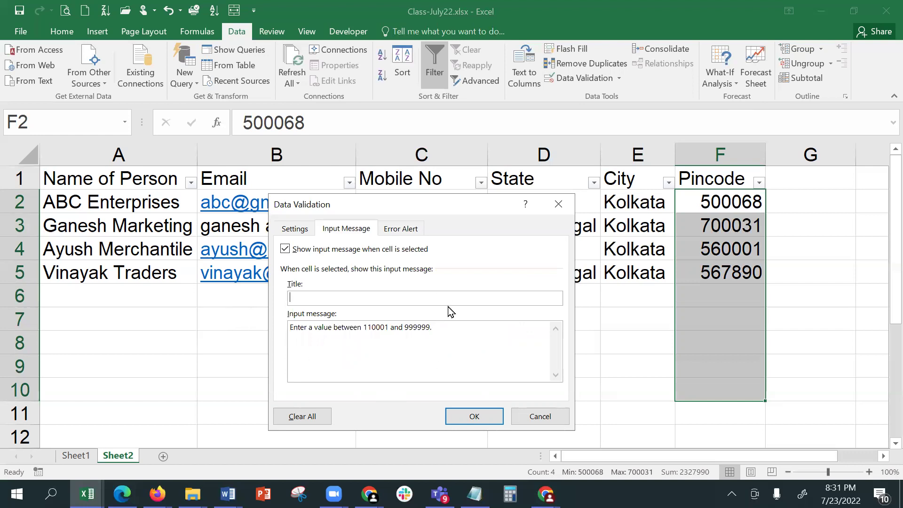
type("Enter correct value")
left_click(491, 417)
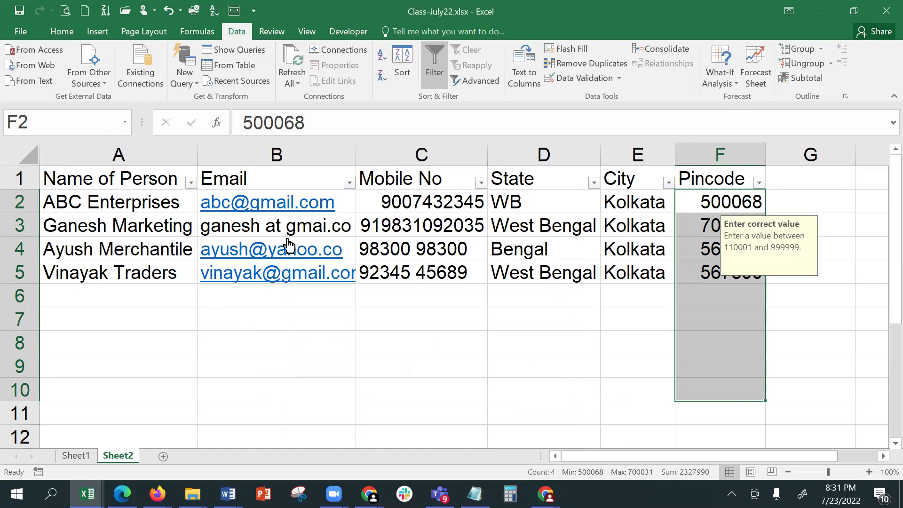
left_click(728, 295)
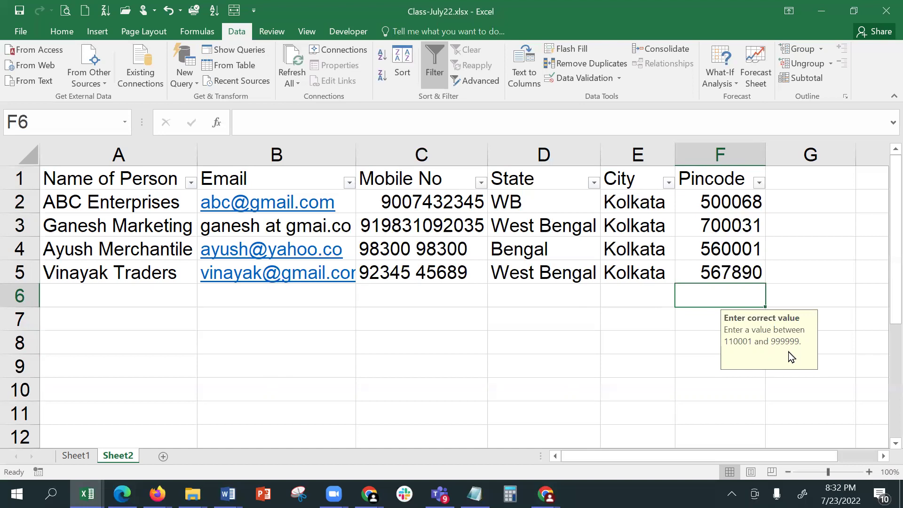
left_click(813, 224)
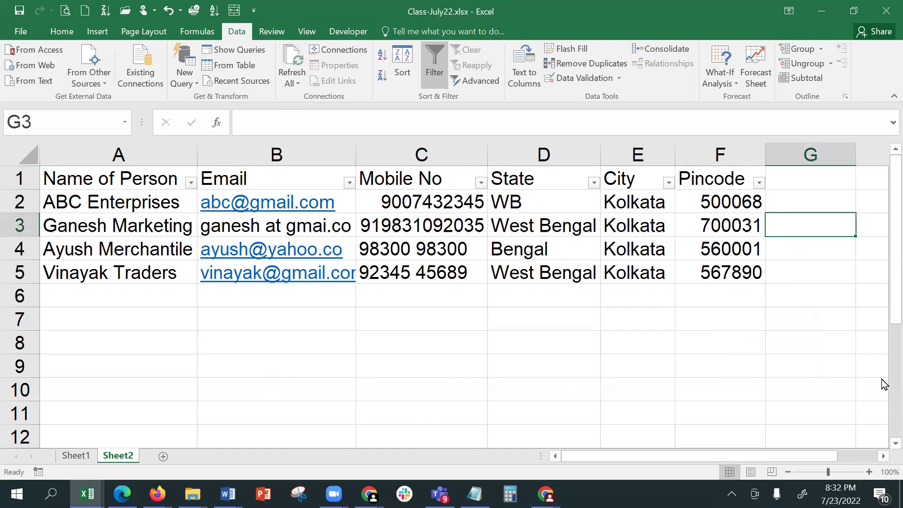
left_click(717, 298)
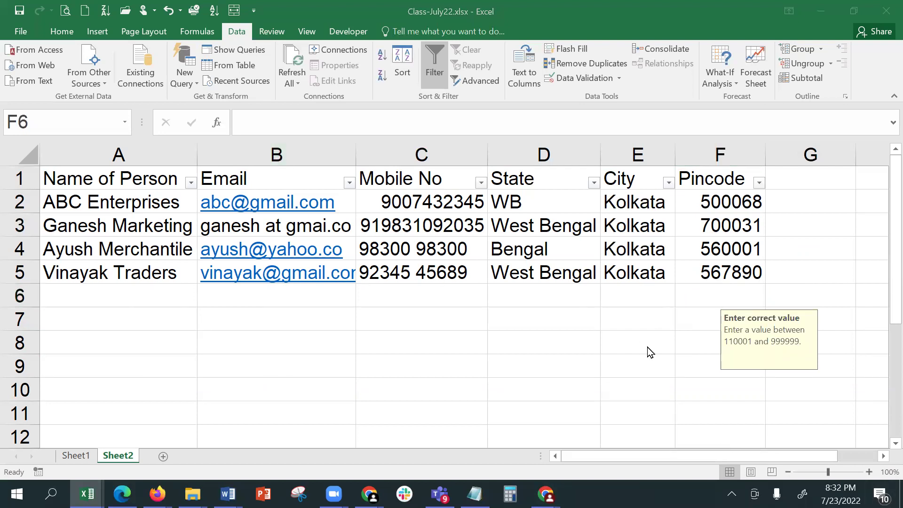
left_click(646, 293)
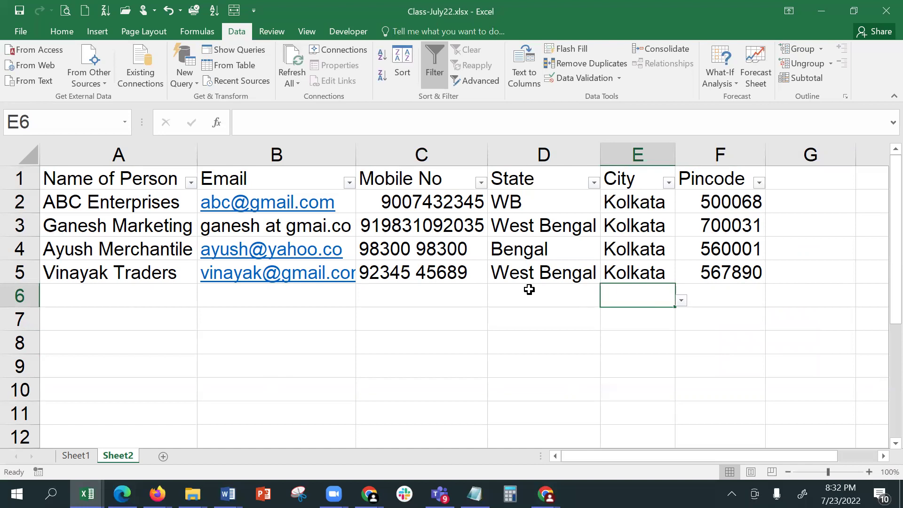
left_click(529, 289)
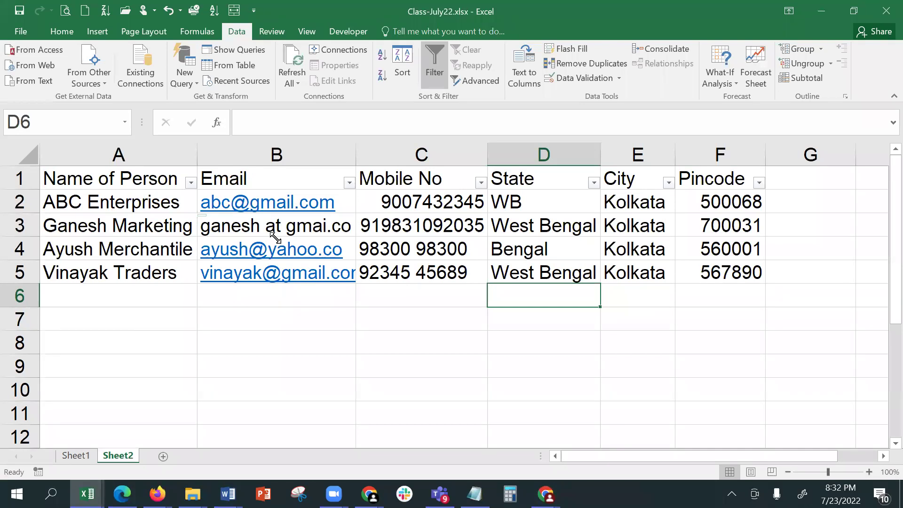
left_click(275, 238)
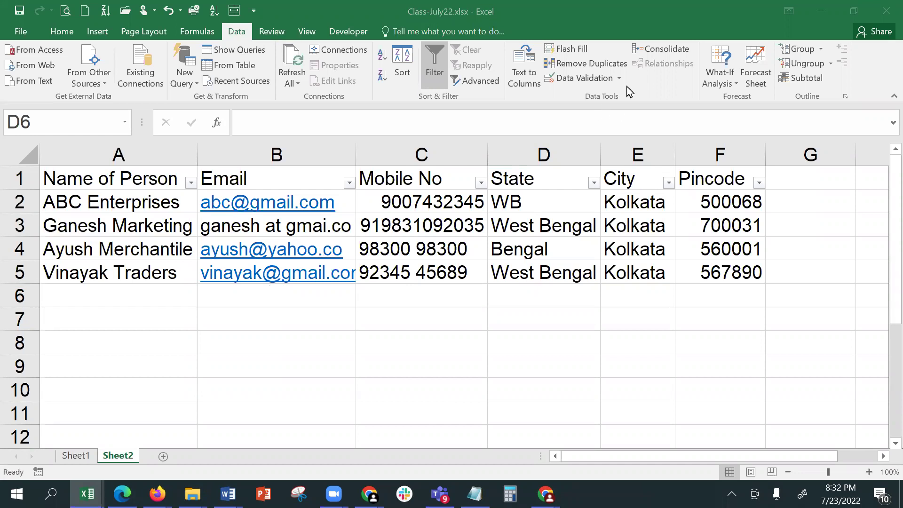
- Review the State entries in D2, D3 and D5 on the Data tab
left_click(362, 367)
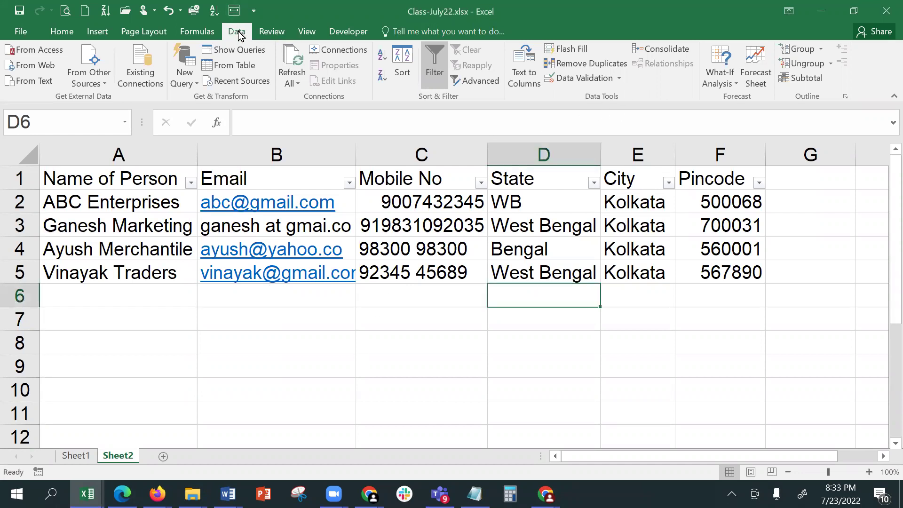
left_click(55, 34)
left_click(237, 31)
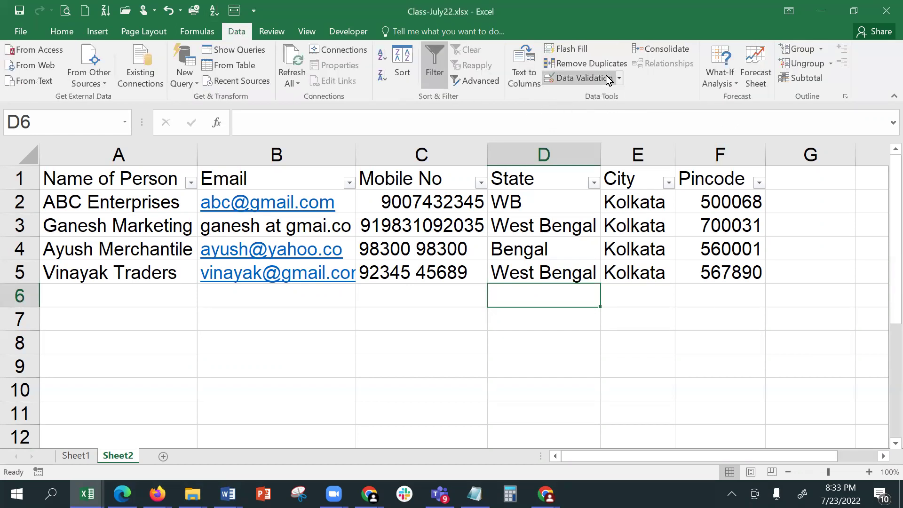
left_click(577, 272)
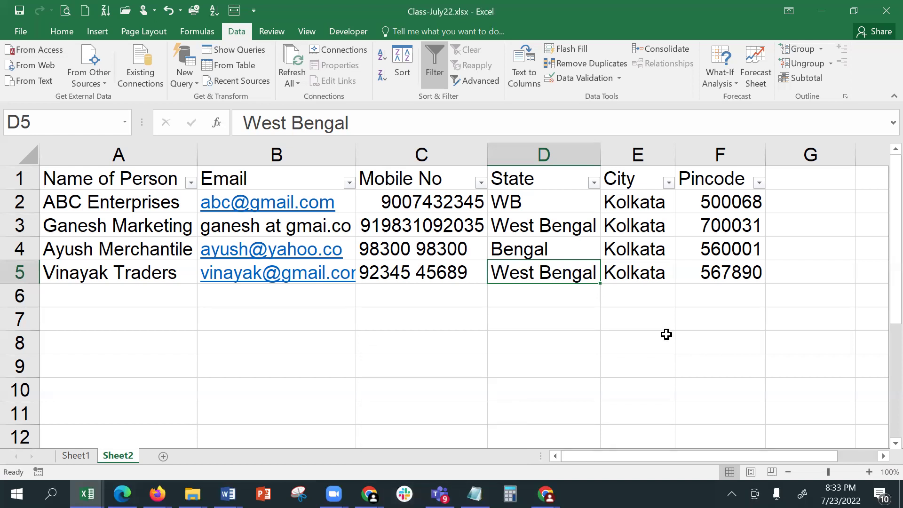
left_click(519, 201)
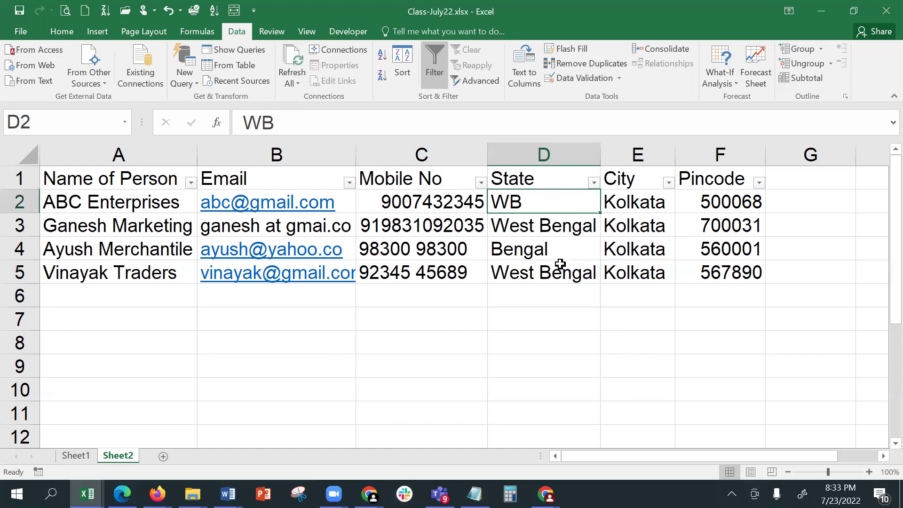
left_click(555, 221)
left_click(575, 276)
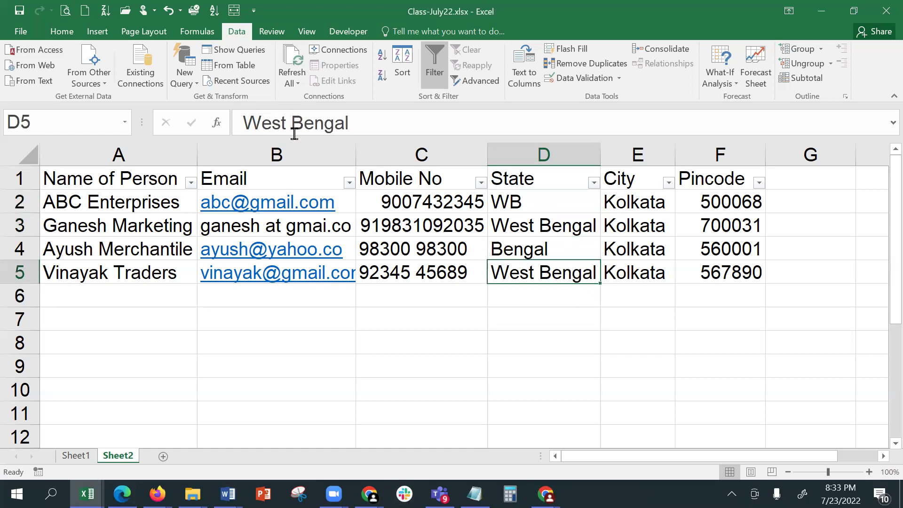
- Change D5 to 'West Bangal' and check the distinct values in the State filter list
left_click(313, 124)
key("BackSpace")
type("a")
key("Return")
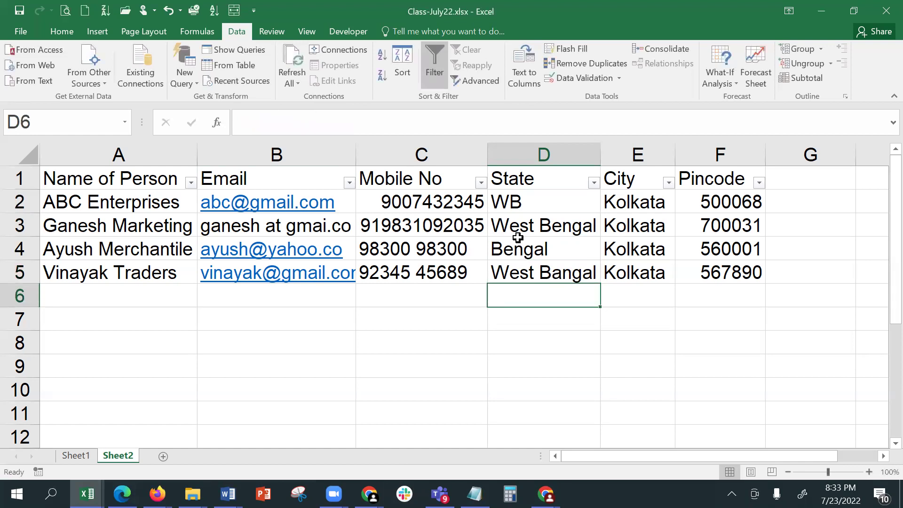
left_click(594, 183)
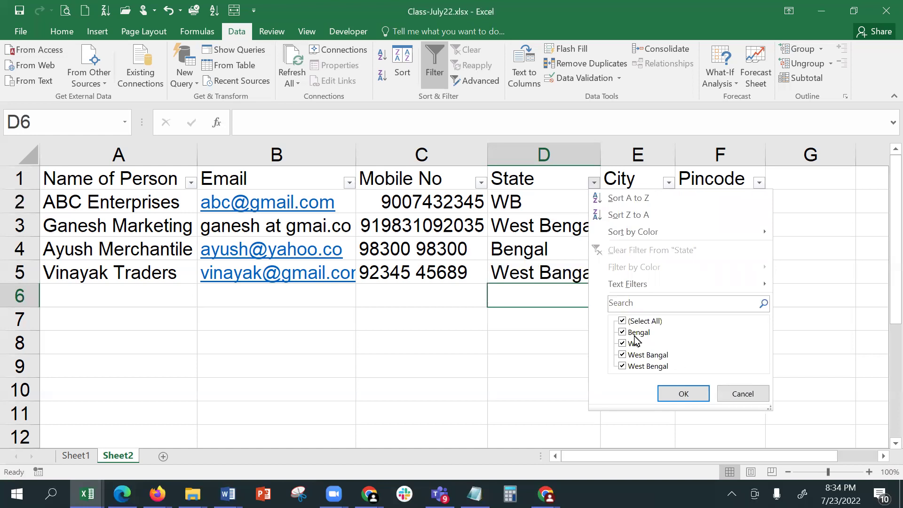
left_click(744, 395)
left_click_drag(542, 196, 546, 393)
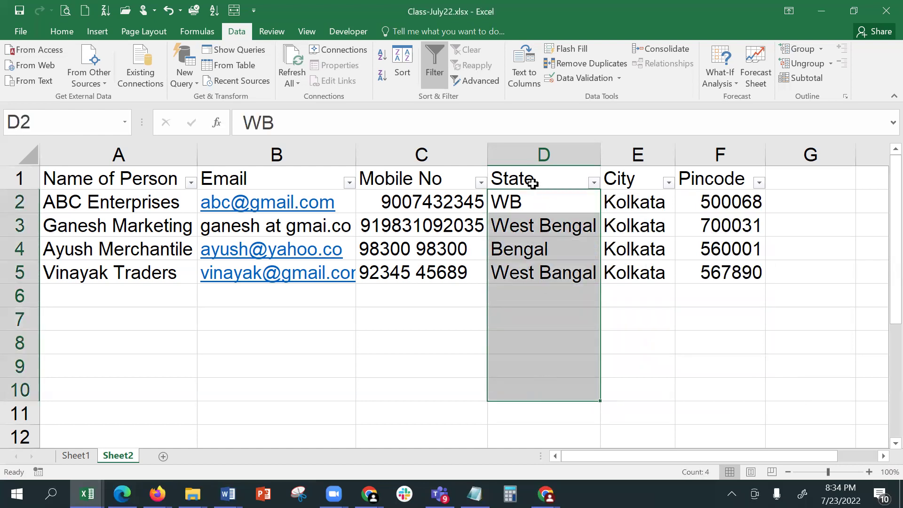
- Give D2:D10 a List validation with source 'West Bengal, Assam, Odisha, Jharkhand, Bihar'
left_click(544, 150)
left_click_drag(548, 210, 545, 392)
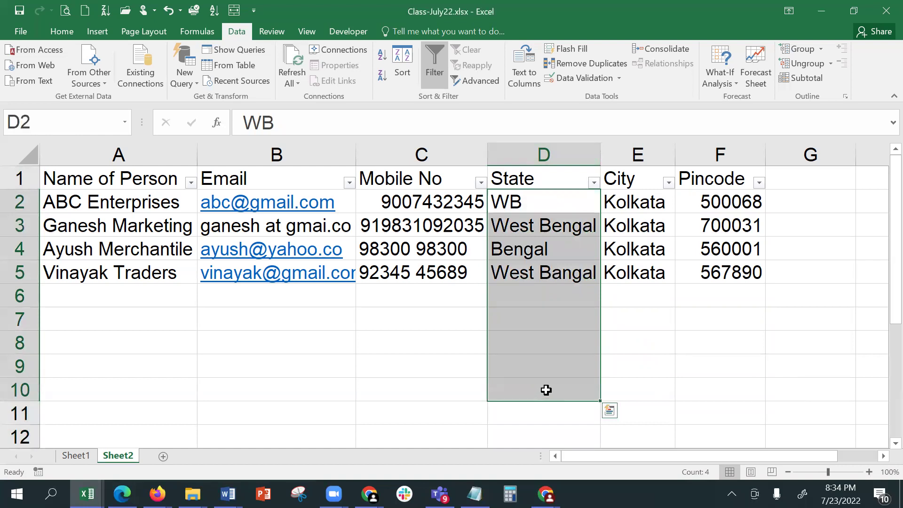
left_click(584, 81)
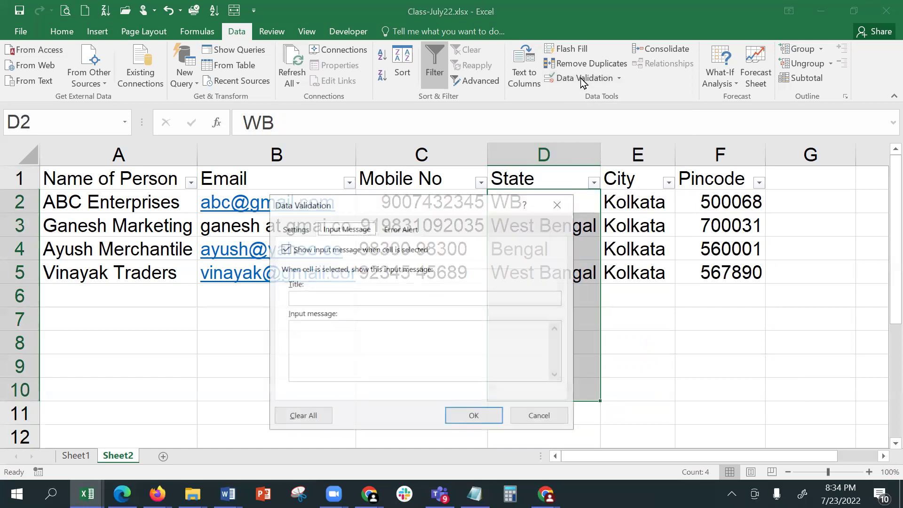
left_click(294, 229)
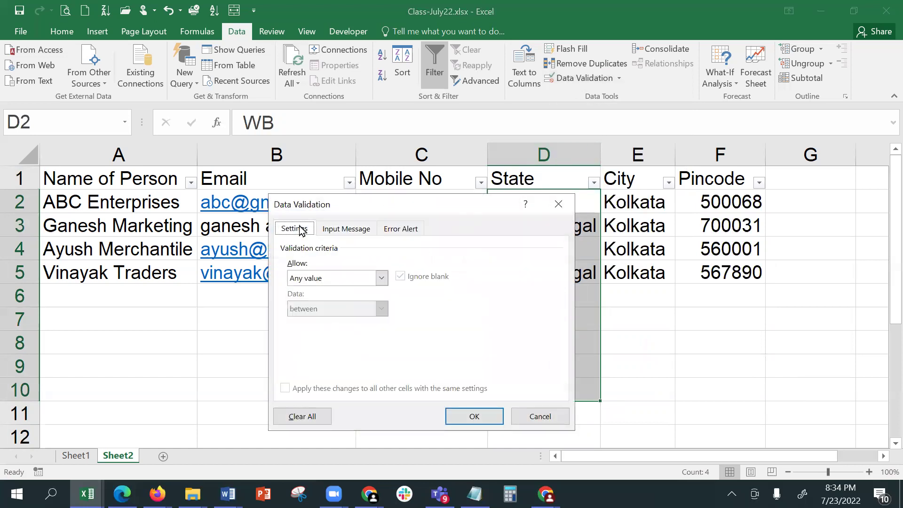
left_click(315, 278)
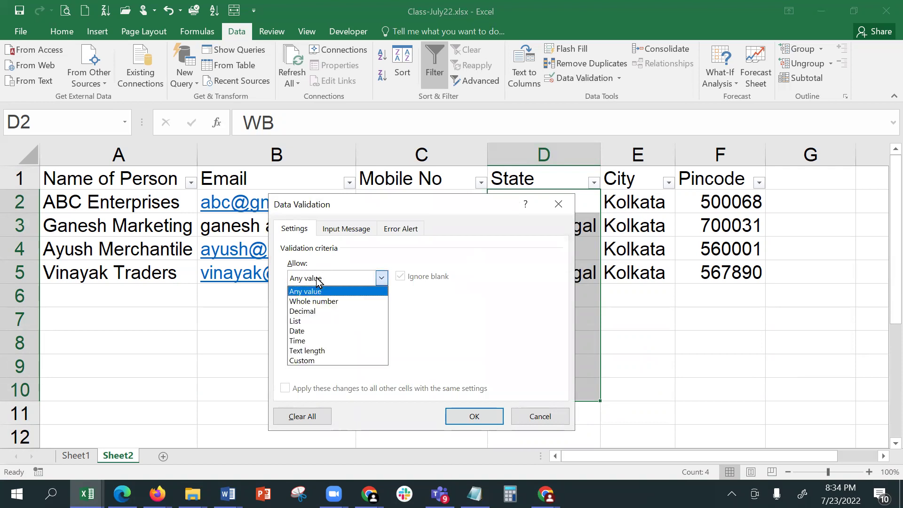
left_click(318, 320)
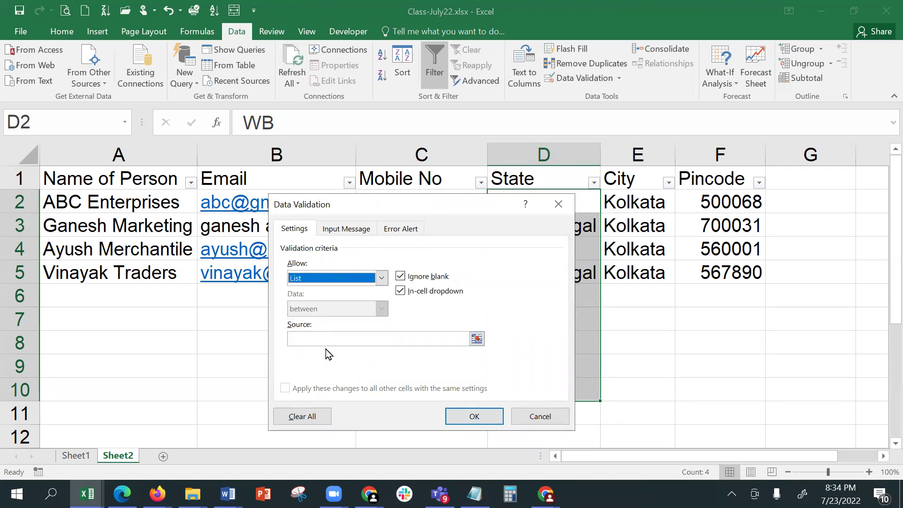
left_click(328, 338)
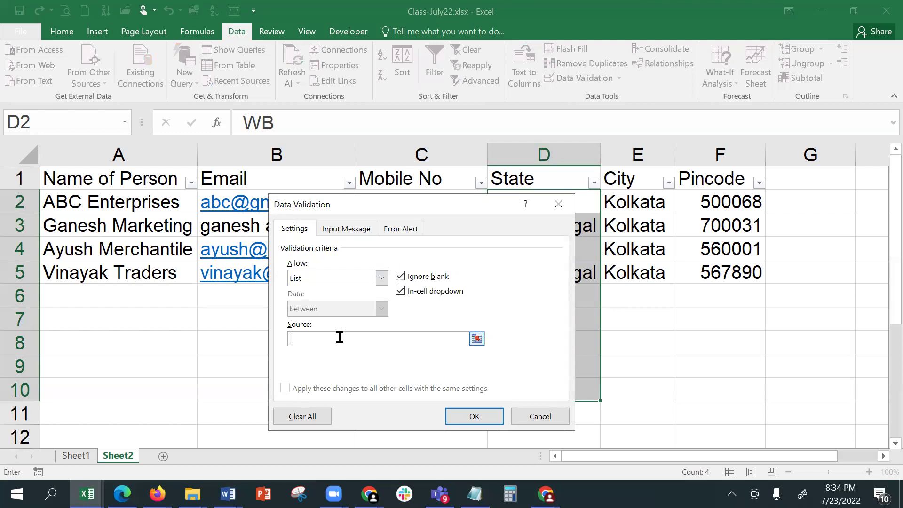
type("West Bengal, Assam, Odisha, J")
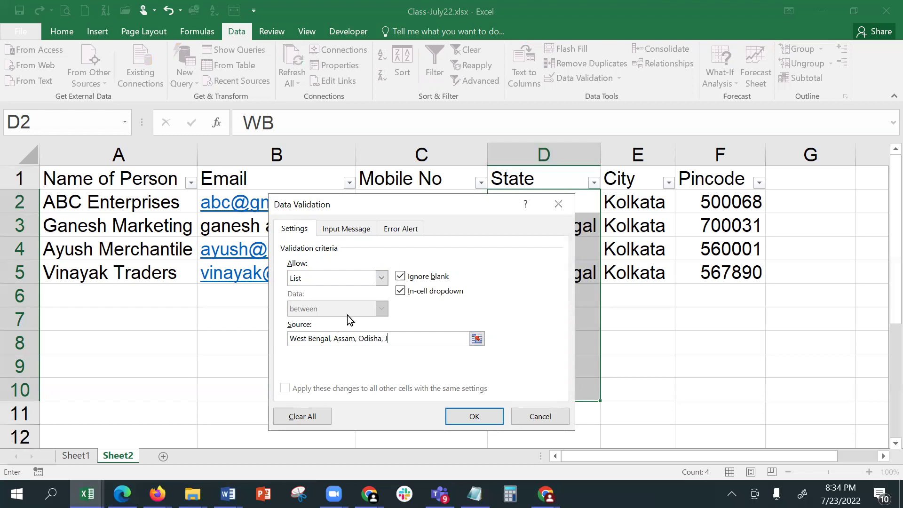
type("harkhand, Bija")
key("BackSpace")
key("BackSpace")
type("har")
left_click(459, 419)
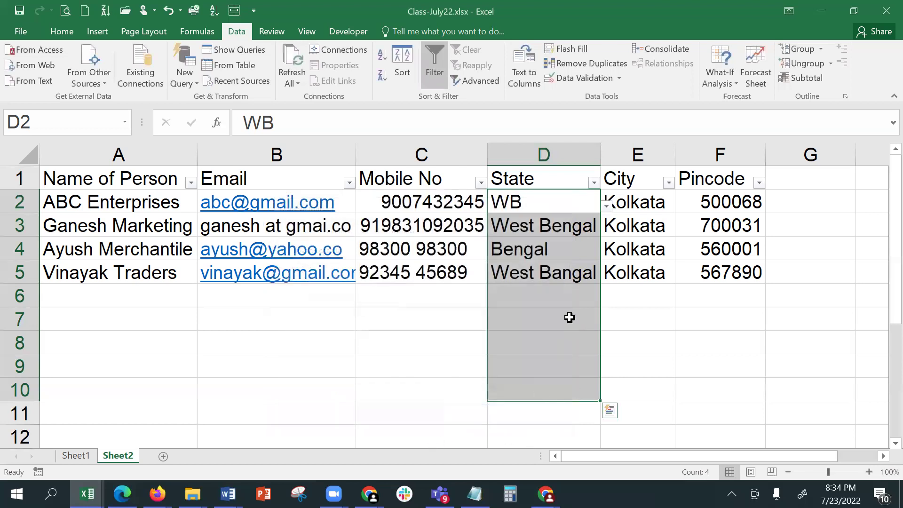
- Start a new contact in row 6 with the name XYZ Services
left_click(567, 300)
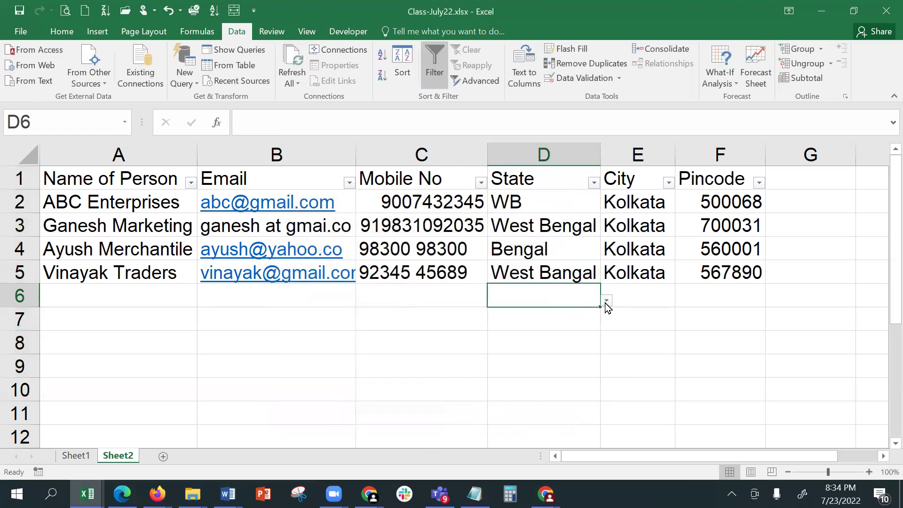
left_click(134, 300)
mouse_move(440, 494)
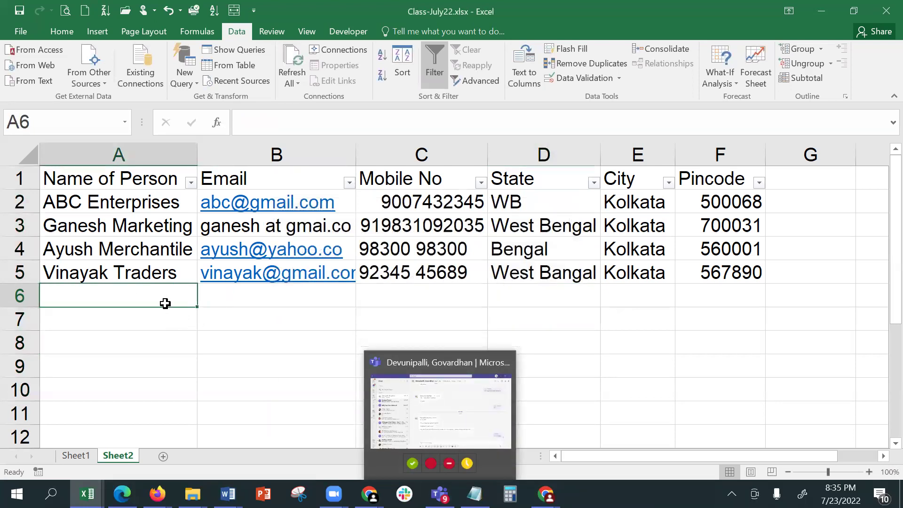
type("XYZ ")
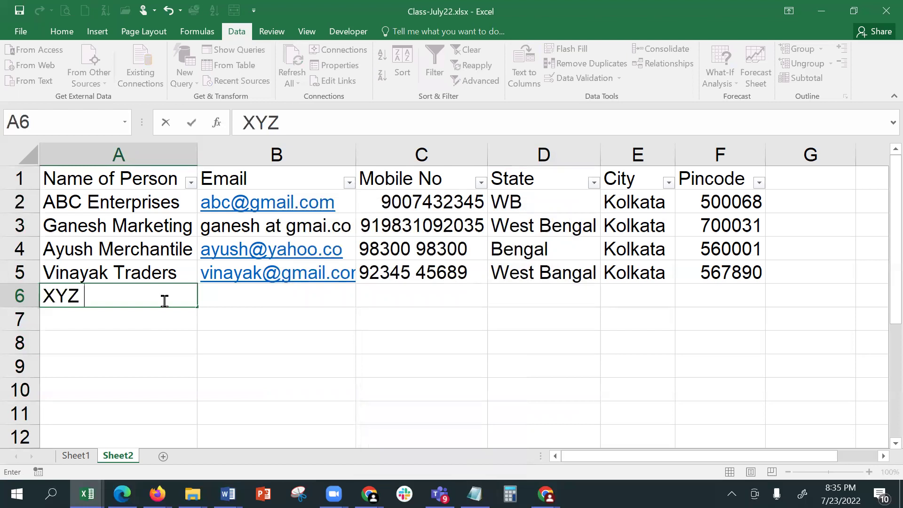
type("Services")
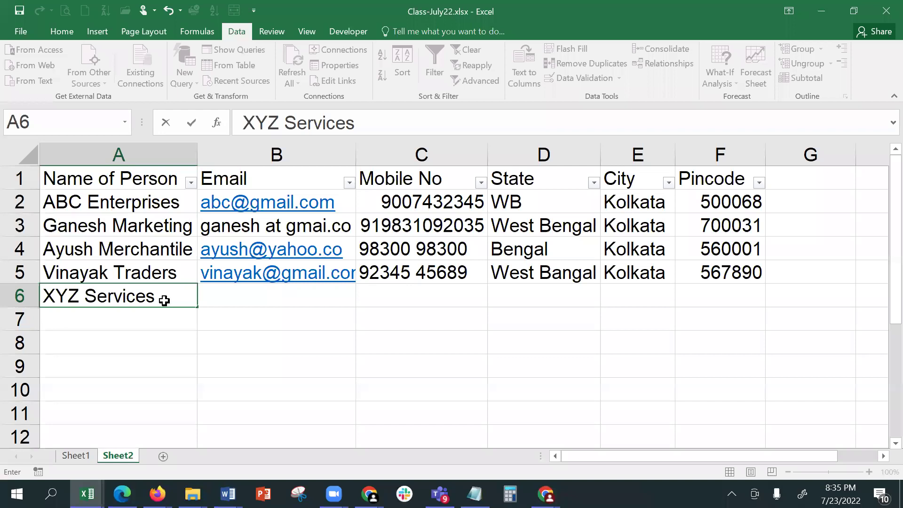
key("Tab")
- Fill in the contact's Gmail address and mobile number, fixing typos along the way
type("ax")
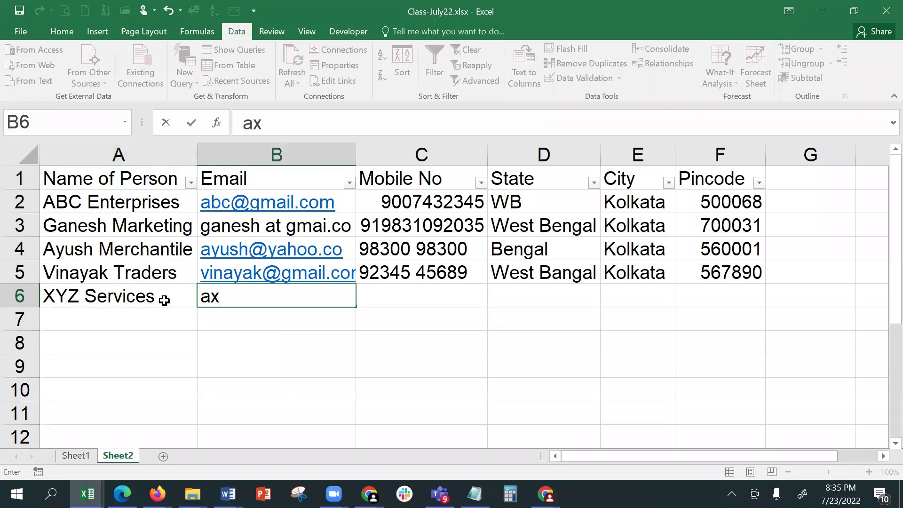
key("BackSpace")
key("BackSpace")
type("s")
key("BackSpace")
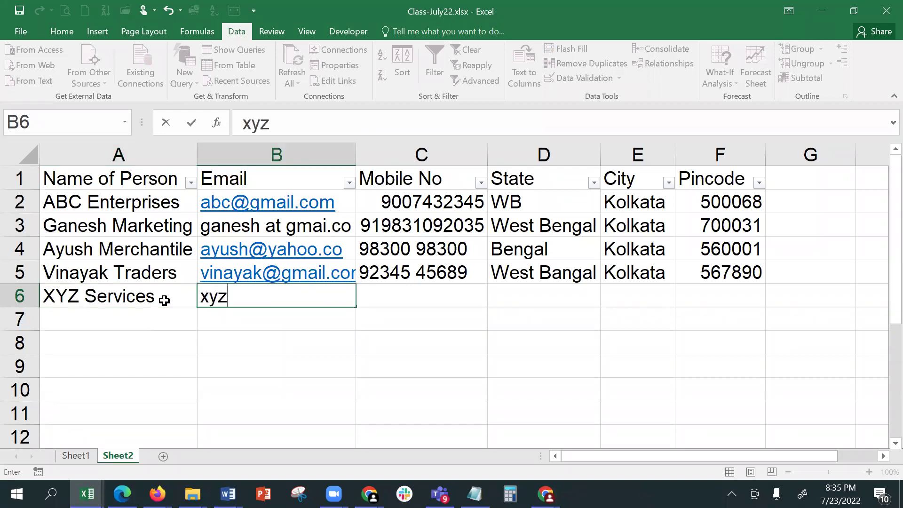
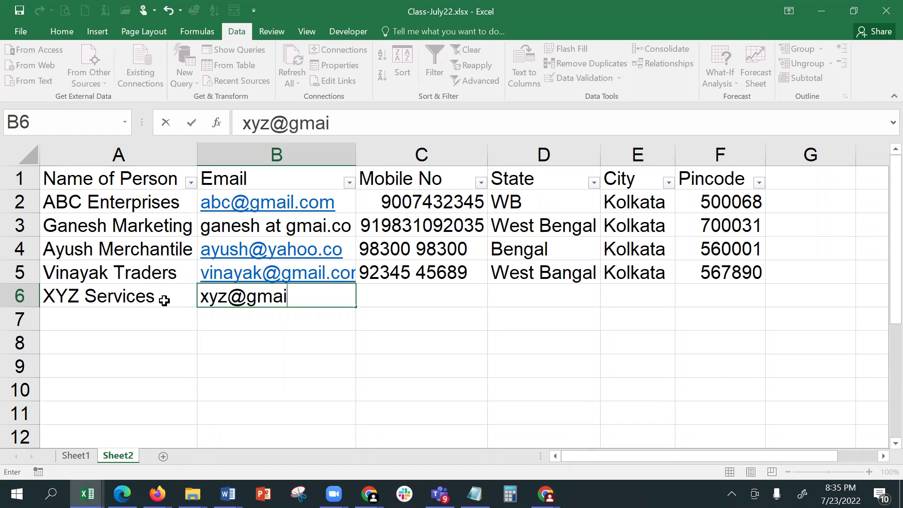
key("Tab")
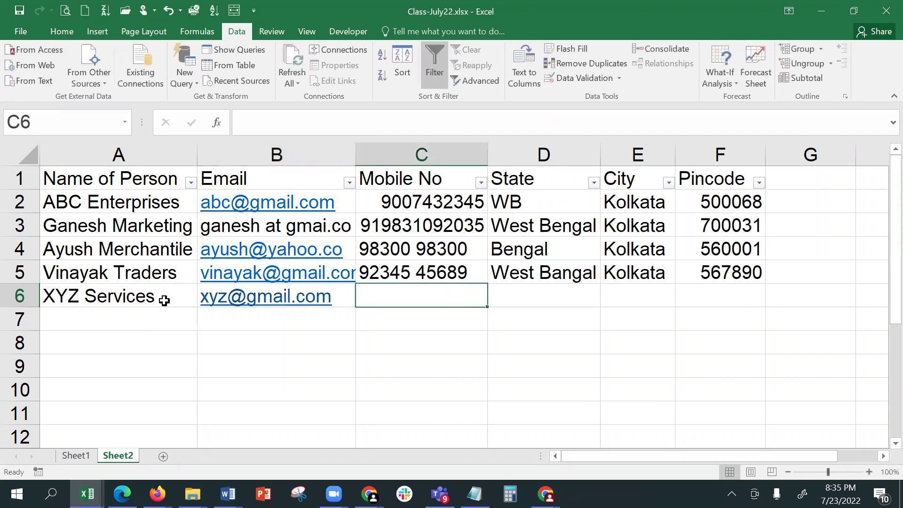
key("Tab")
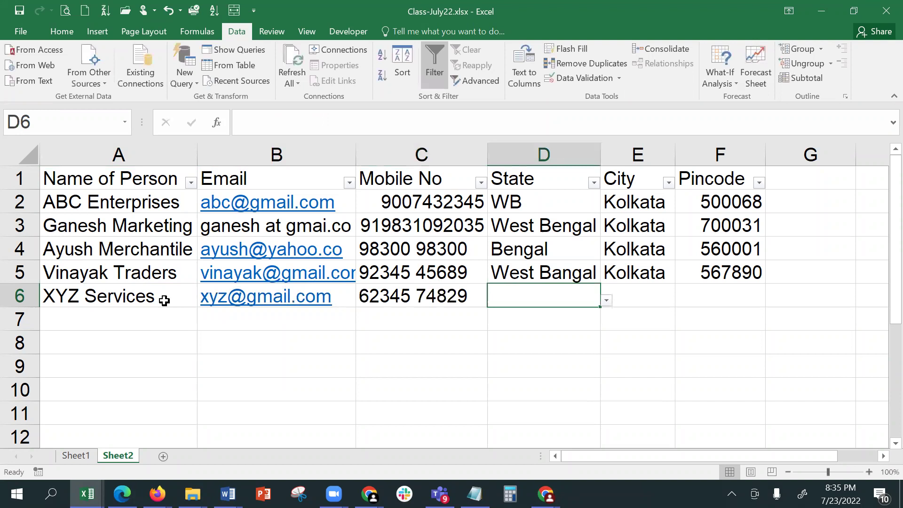
- Try WB as D6's State, dismiss the validation error, and pick West Bengal instead
type("WB")
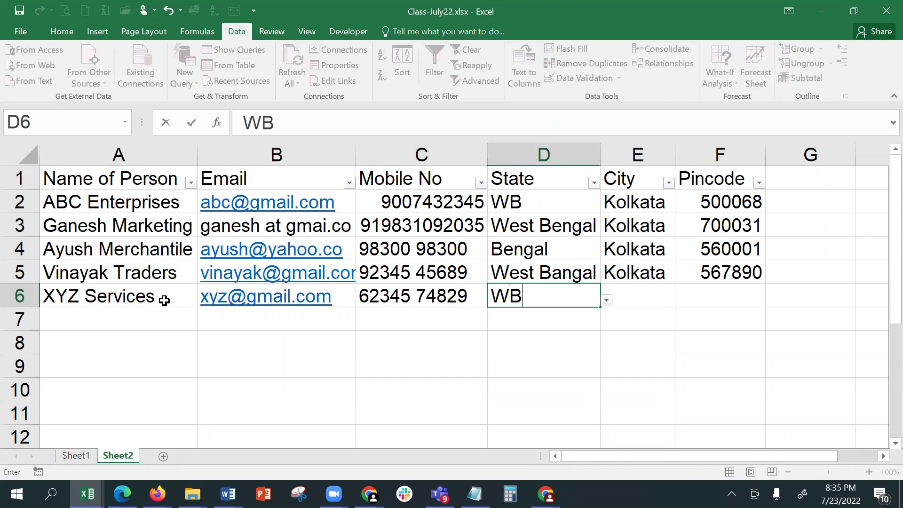
key("Return")
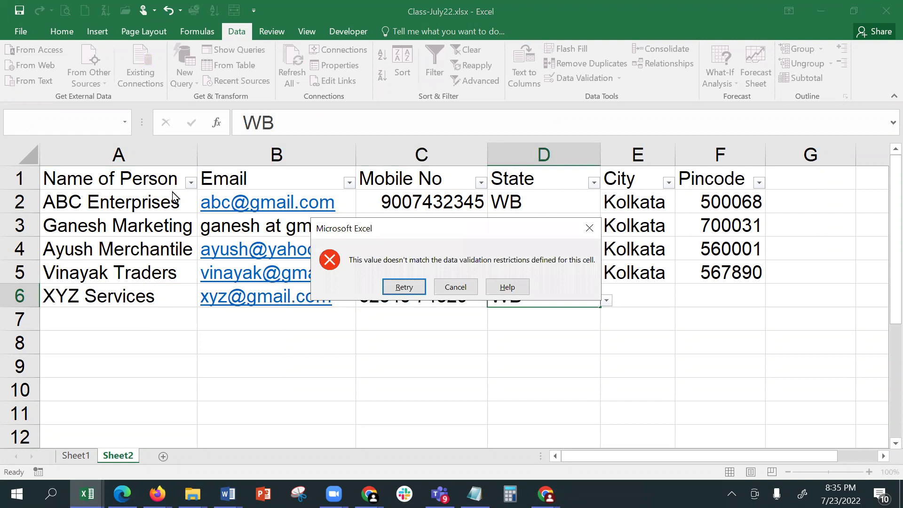
left_click(455, 287)
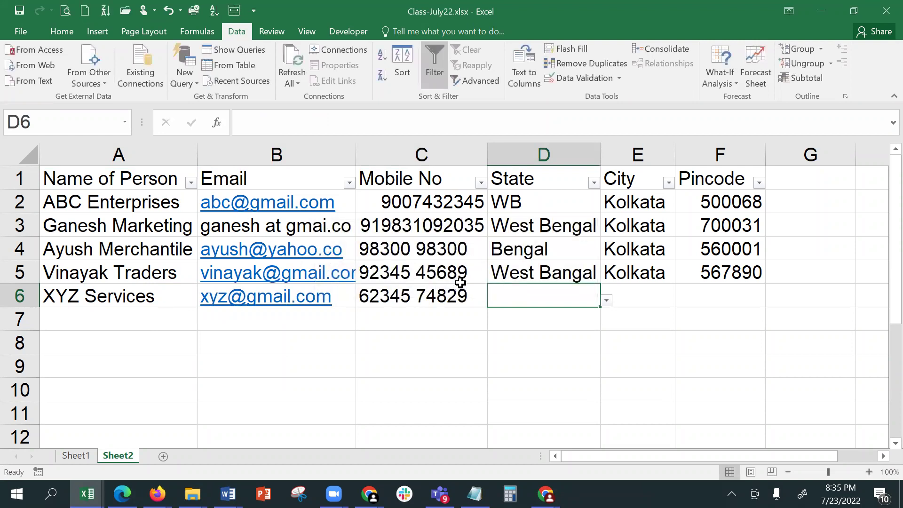
left_click(606, 301)
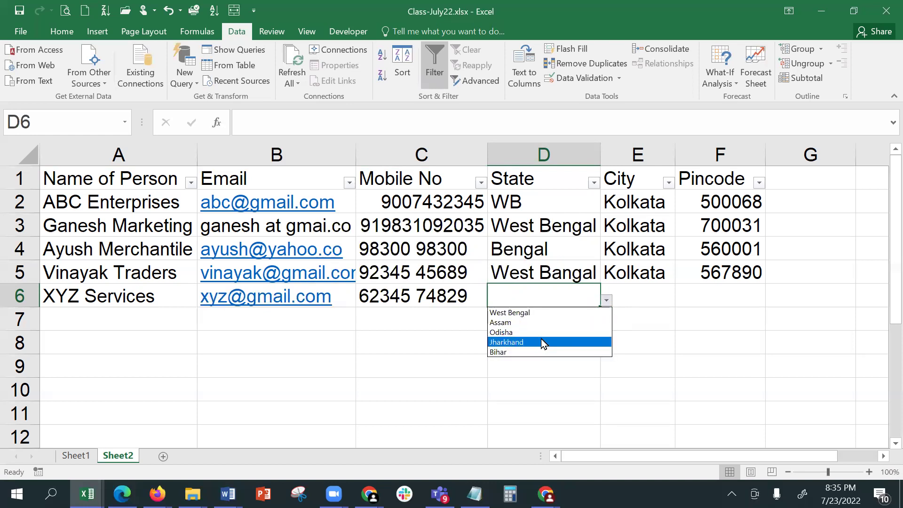
left_click(545, 315)
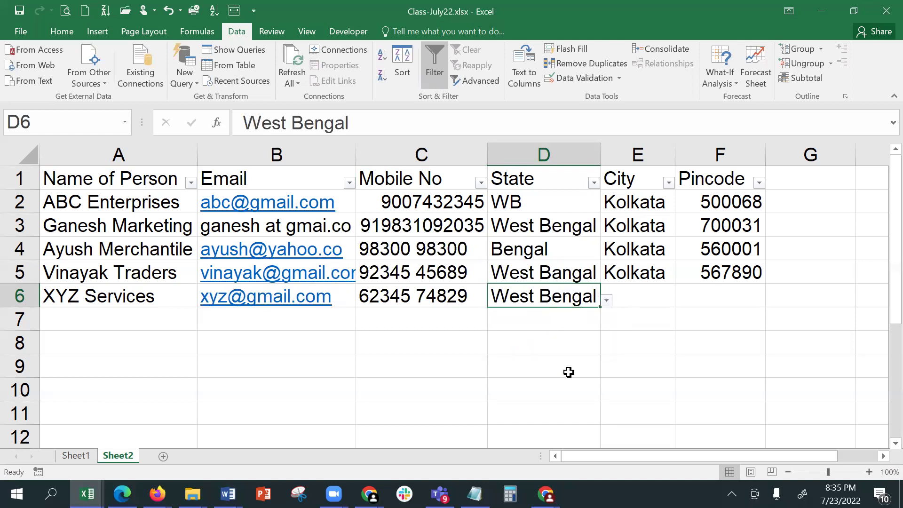
left_click(558, 352)
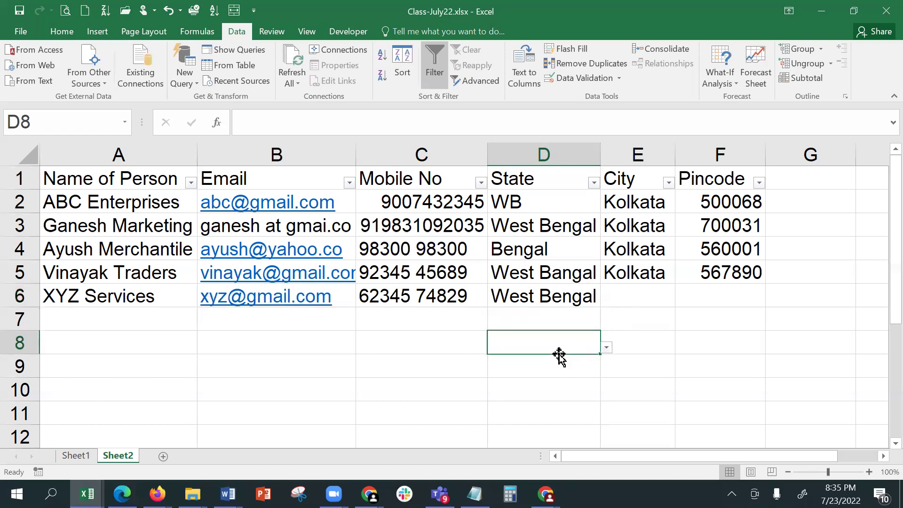
- Set E6's City to Kolkata from the dropdown, replacing an initial Mumbai pick
left_click(629, 297)
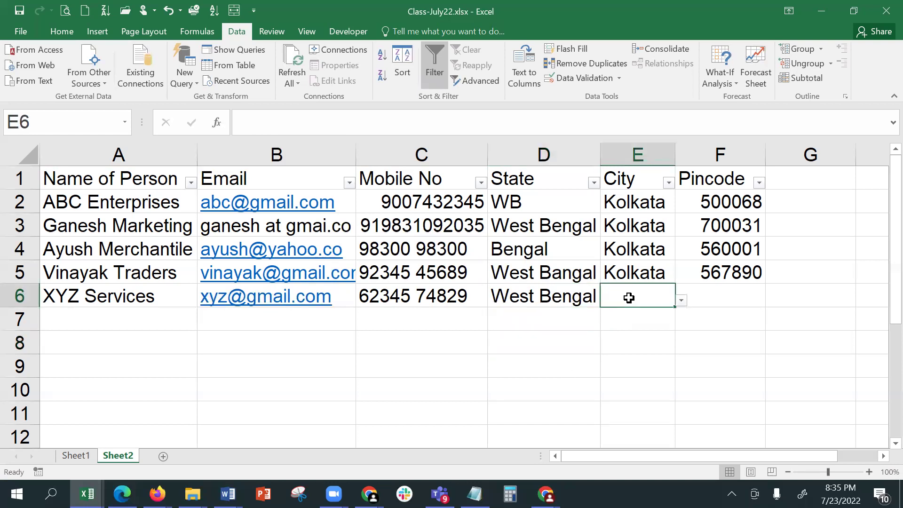
left_click(681, 300)
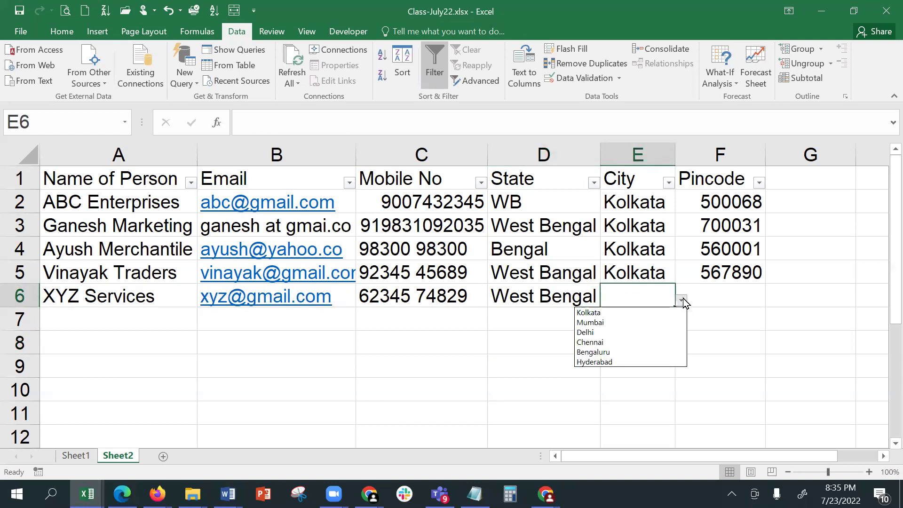
left_click(625, 323)
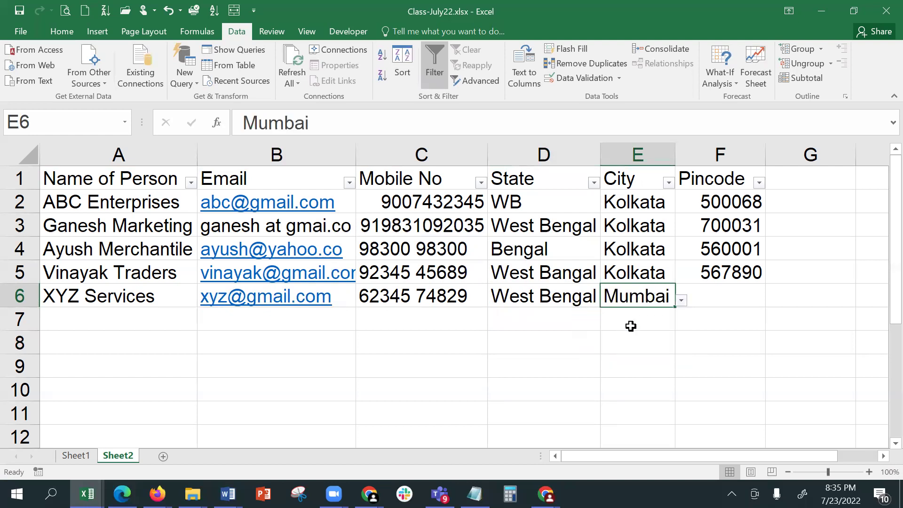
left_click(681, 300)
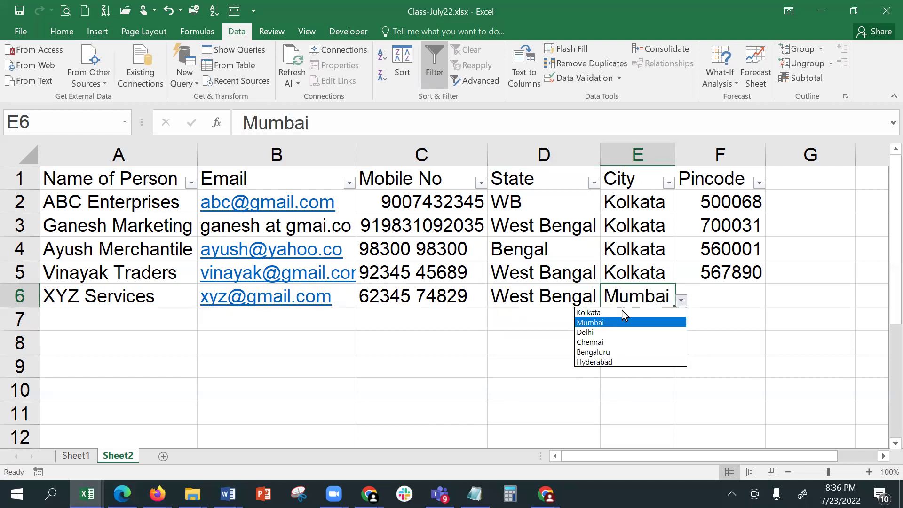
left_click(629, 311)
left_click(728, 290)
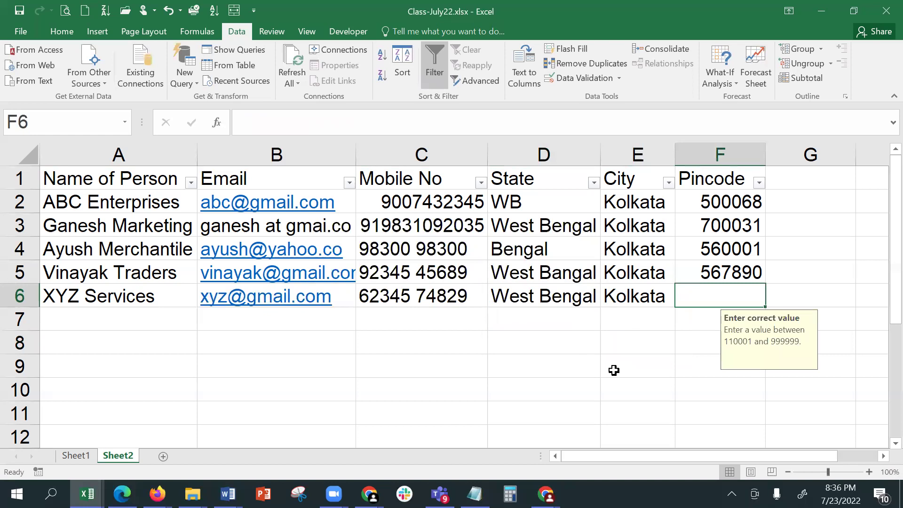
type("700 0")
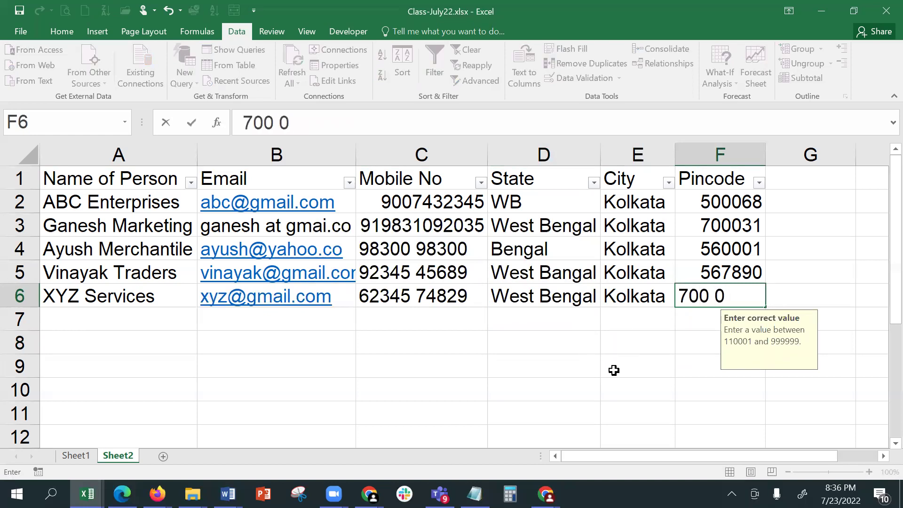
type("68")
key("Return")
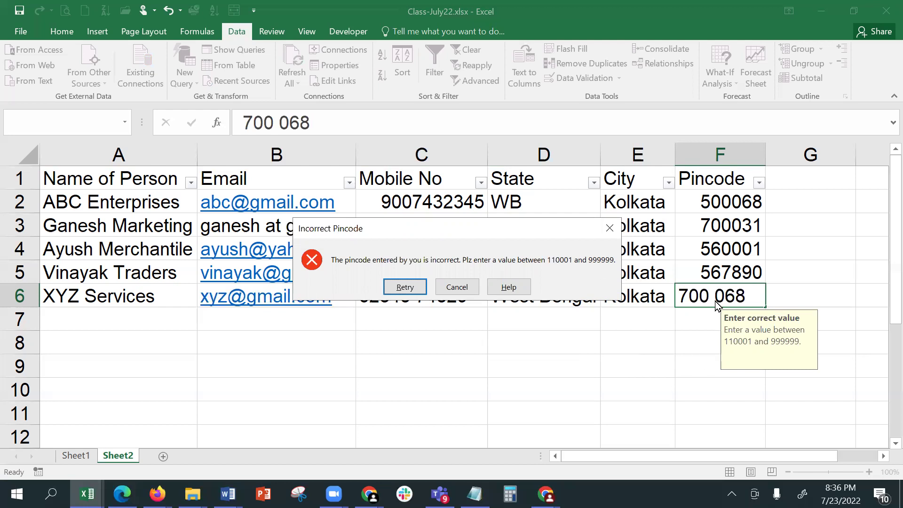
left_click(464, 291)
left_click(796, 291)
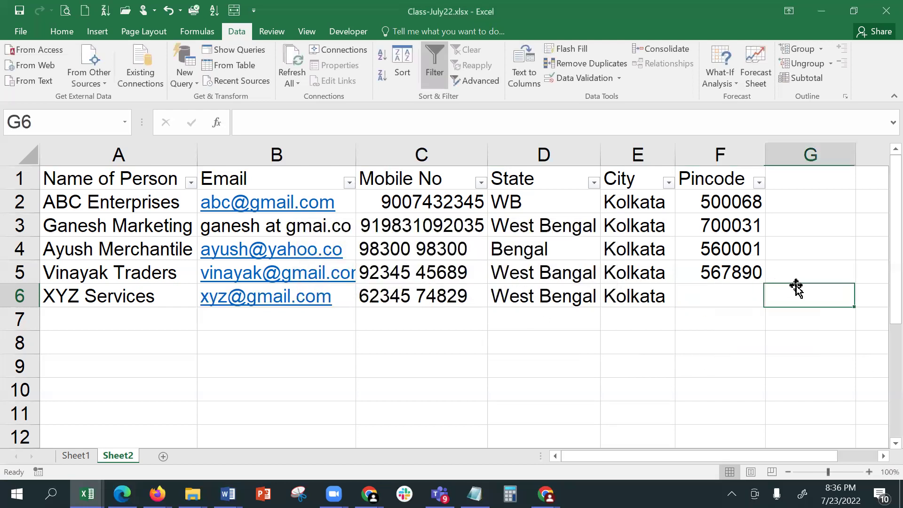
left_click(742, 285)
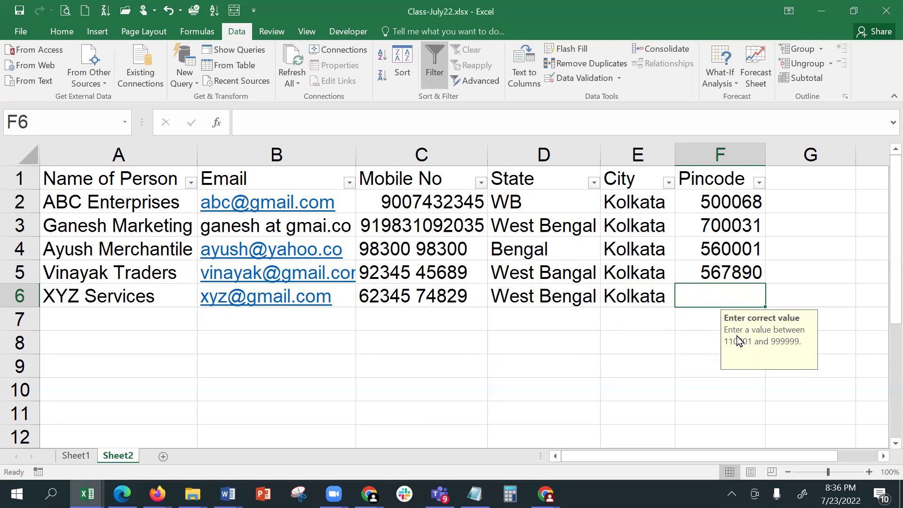
left_click(706, 334)
left_click_drag(705, 201, 715, 399)
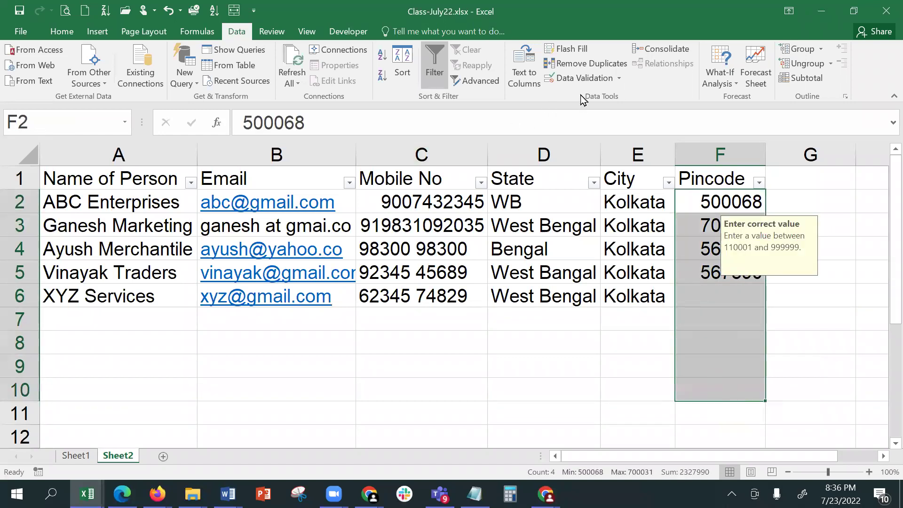
left_click(583, 78)
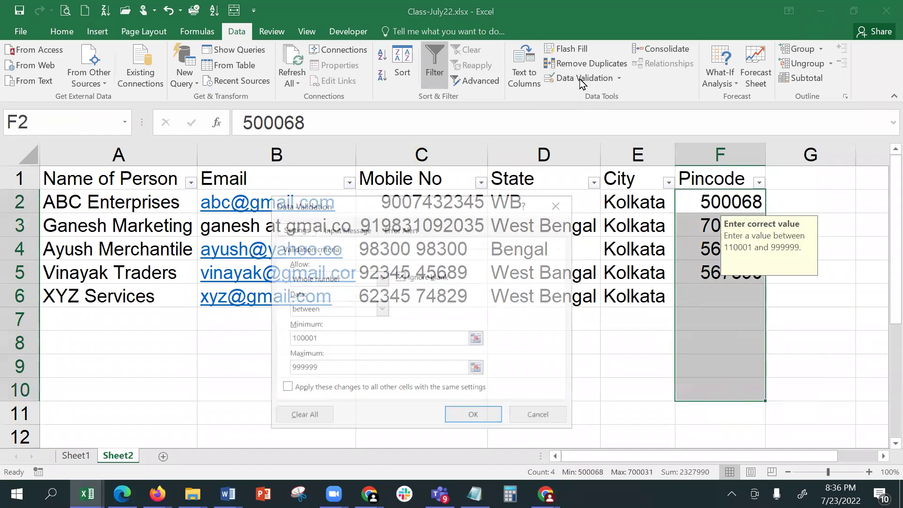
left_click(344, 228)
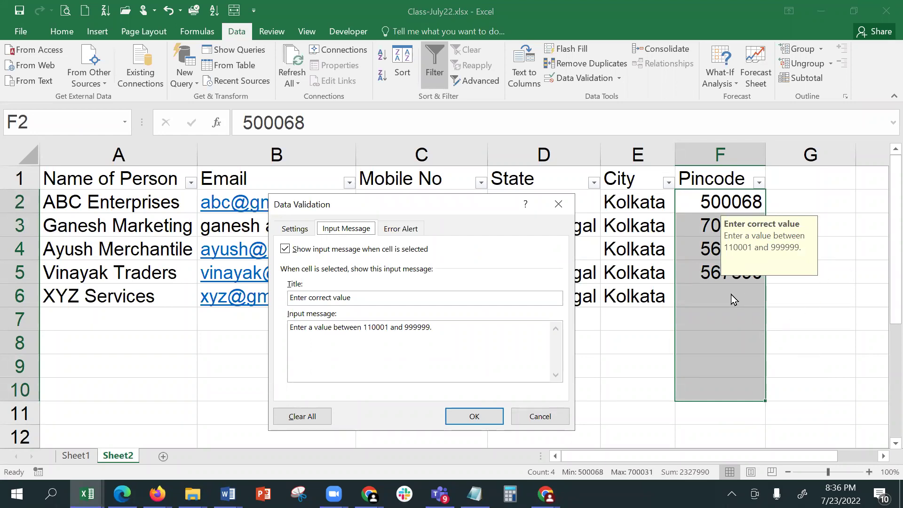
left_click(409, 230)
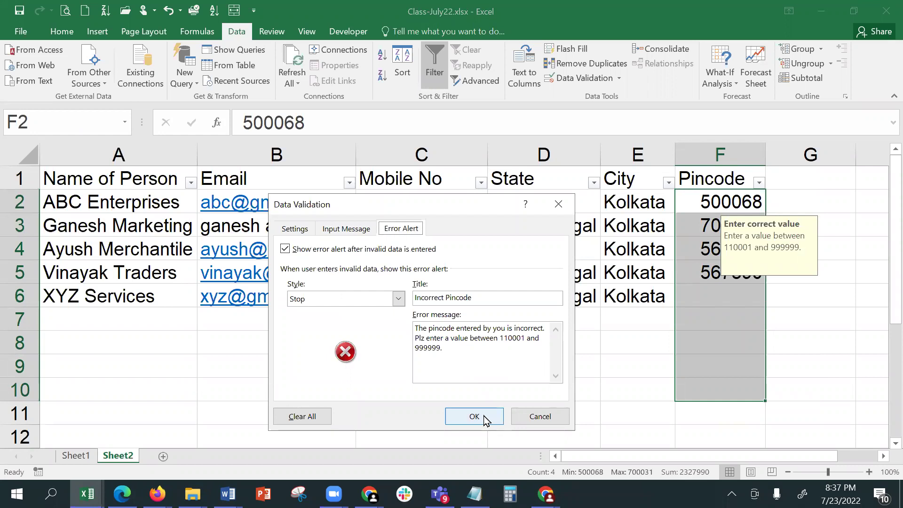
left_click(484, 420)
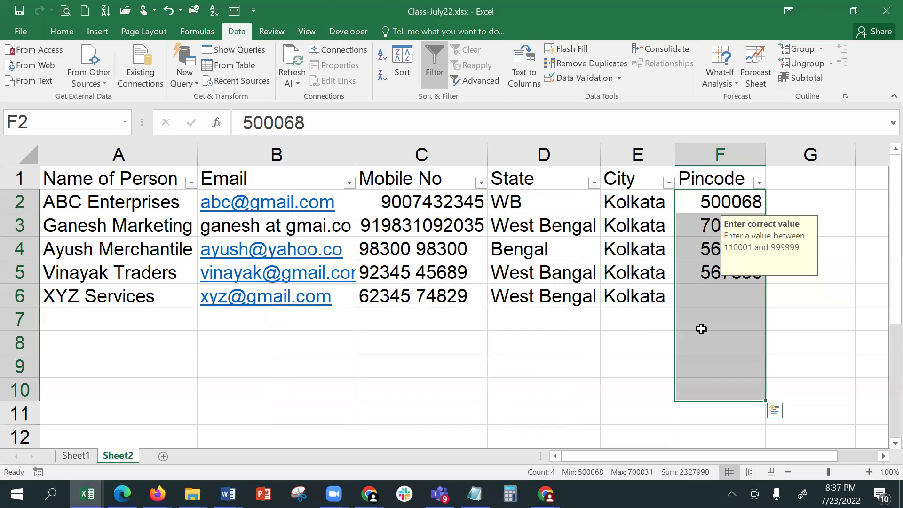
- Cancel the Sort prompt, then review the WB State and Kolkata City entries in D2 and E2
left_click(412, 49)
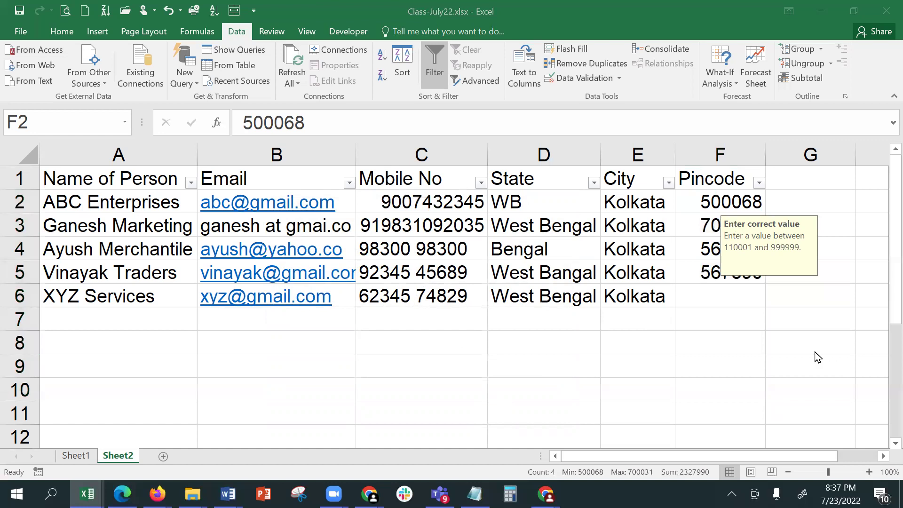
left_click(723, 286)
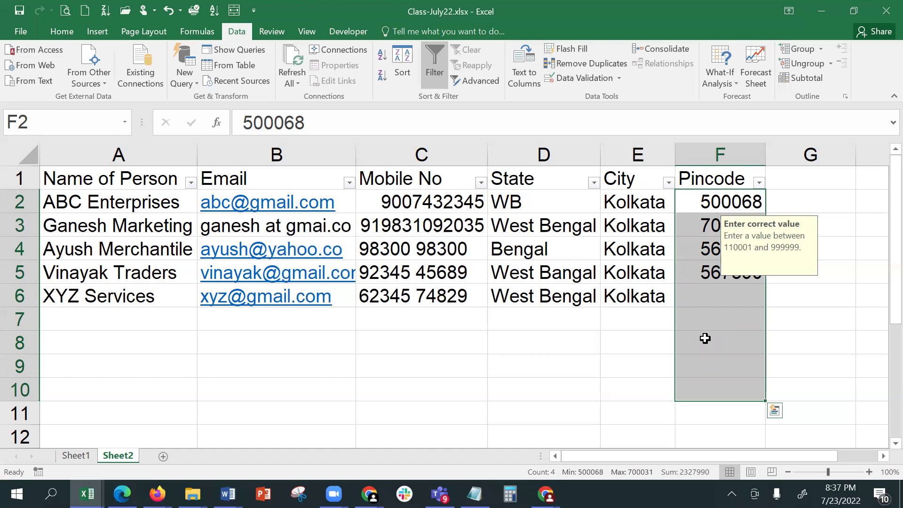
left_click(539, 204)
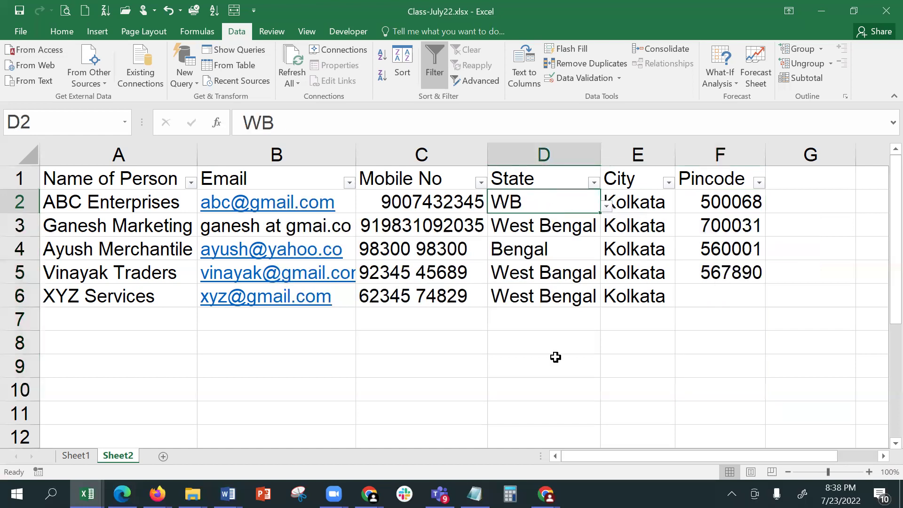
left_click(640, 201)
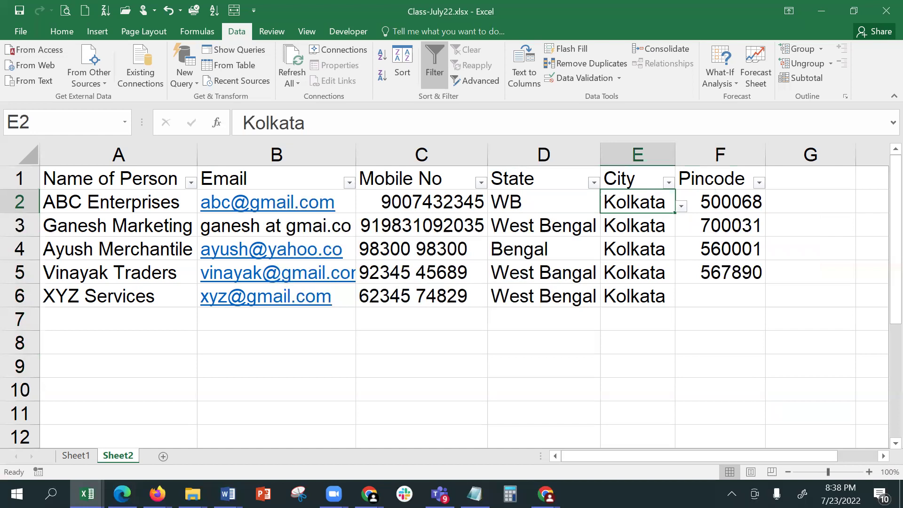
left_click(555, 206)
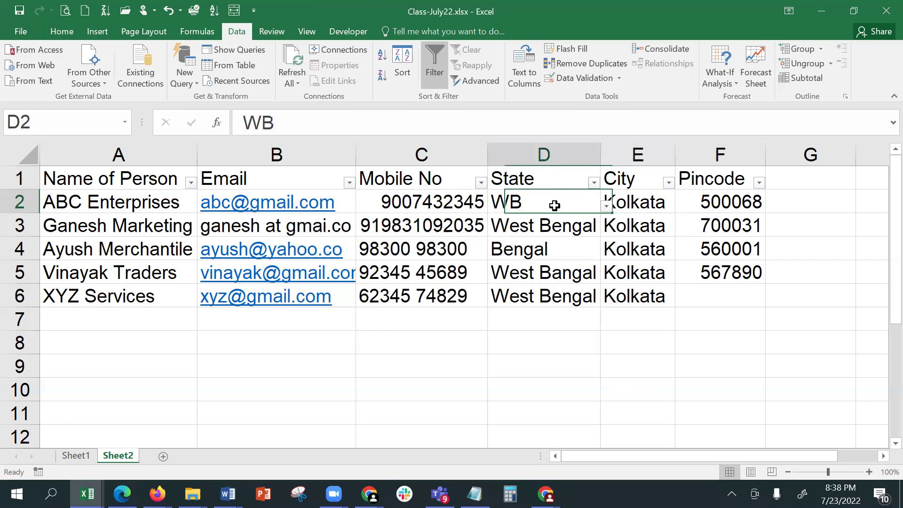
left_click(635, 208)
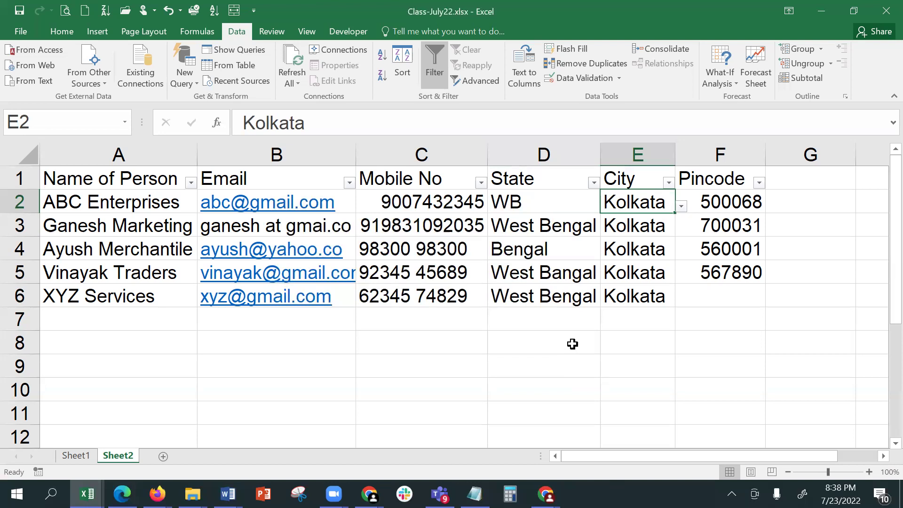
- Select the Mobile No cells in column C from C2 downward
left_click(573, 344)
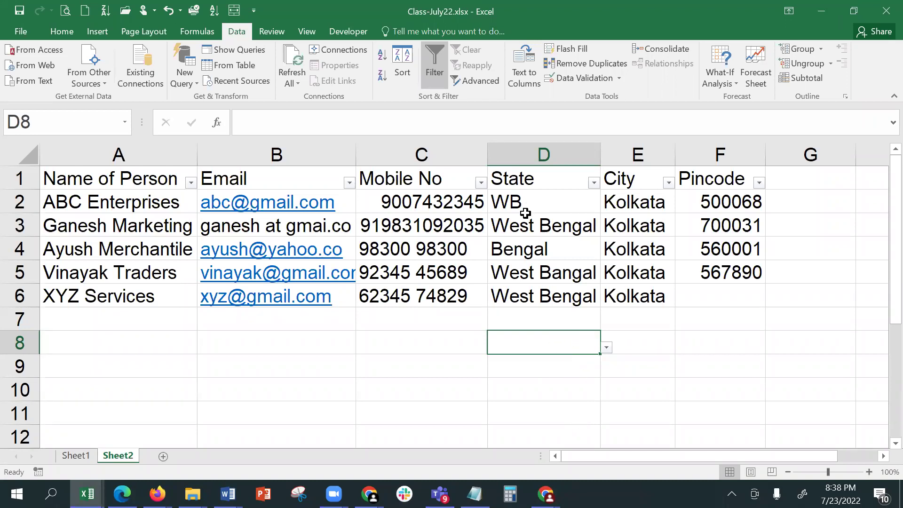
left_click_drag(430, 202, 438, 393)
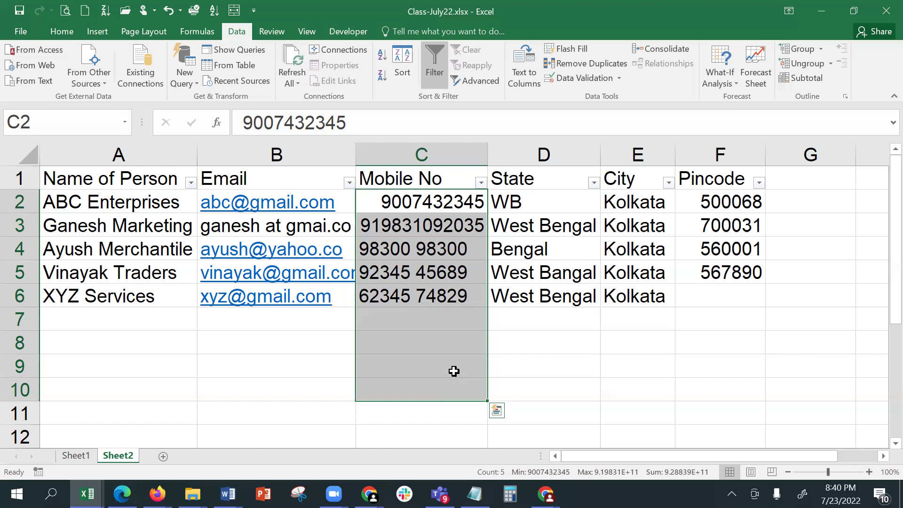
- Review the Data Validation allow options without changes, then select Mobile No cells C2:C10
left_click(581, 79)
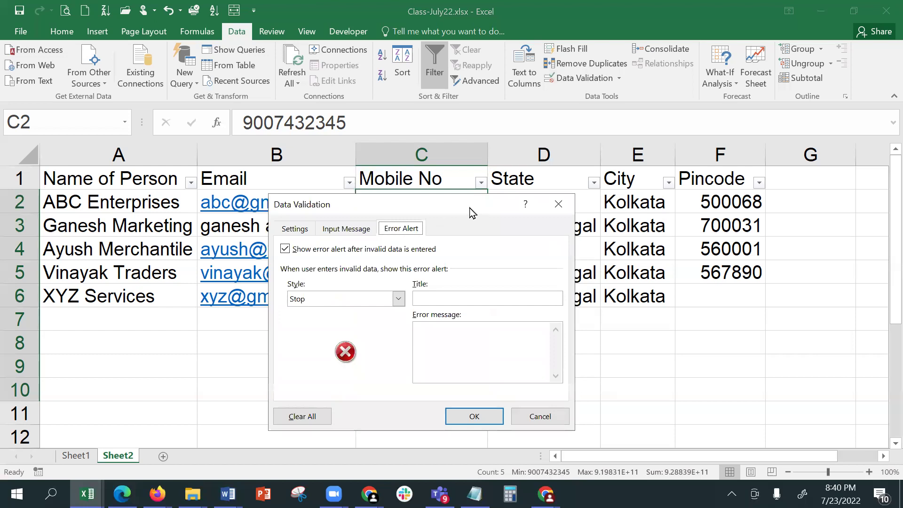
left_click(583, 191)
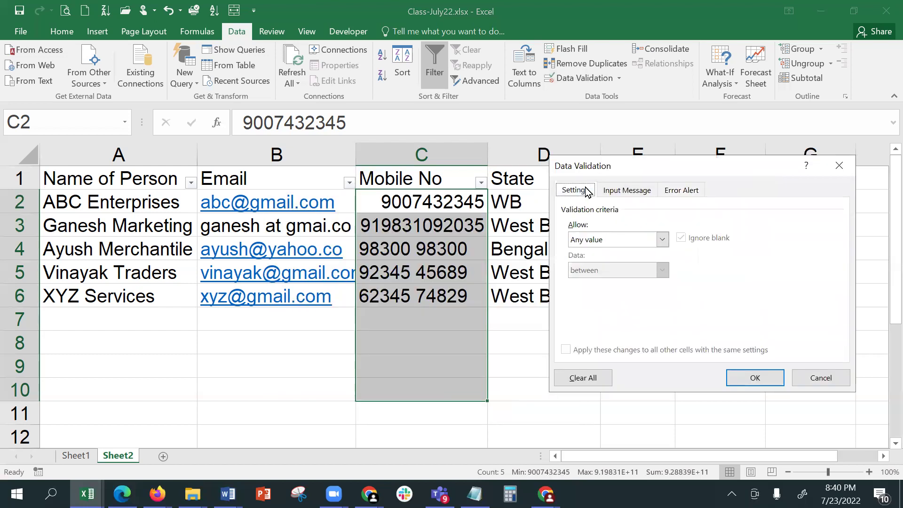
left_click(633, 239)
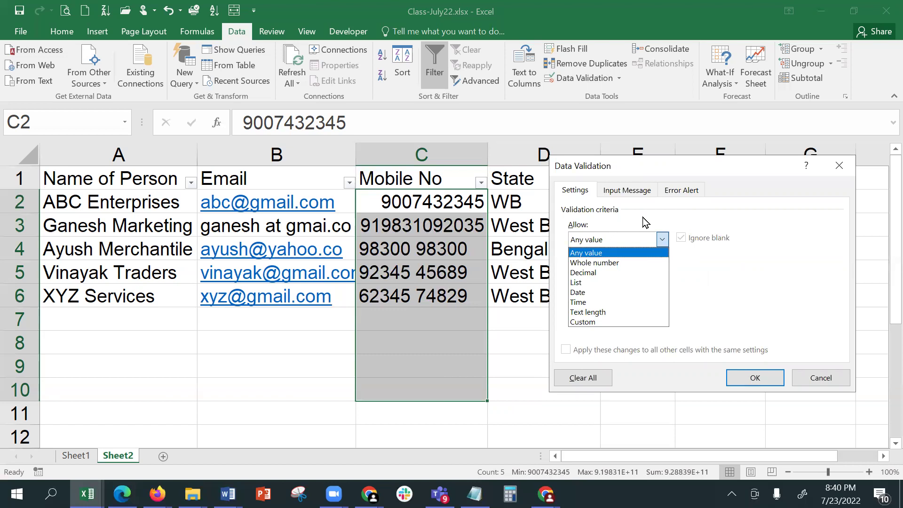
left_click(645, 195)
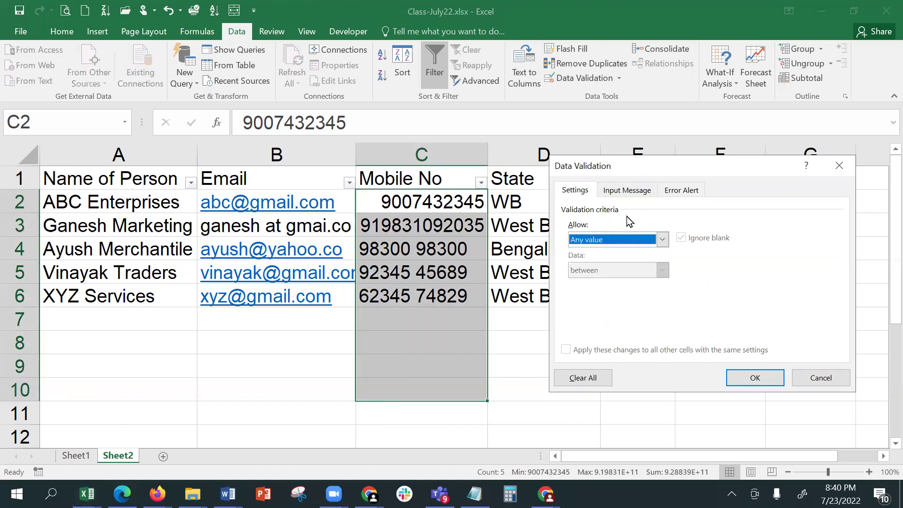
left_click(630, 240)
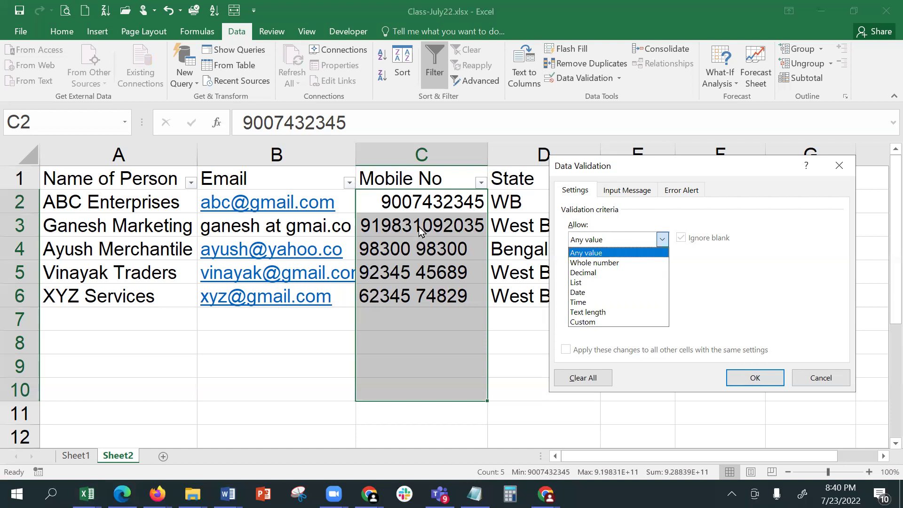
left_click(822, 378)
left_click(823, 378)
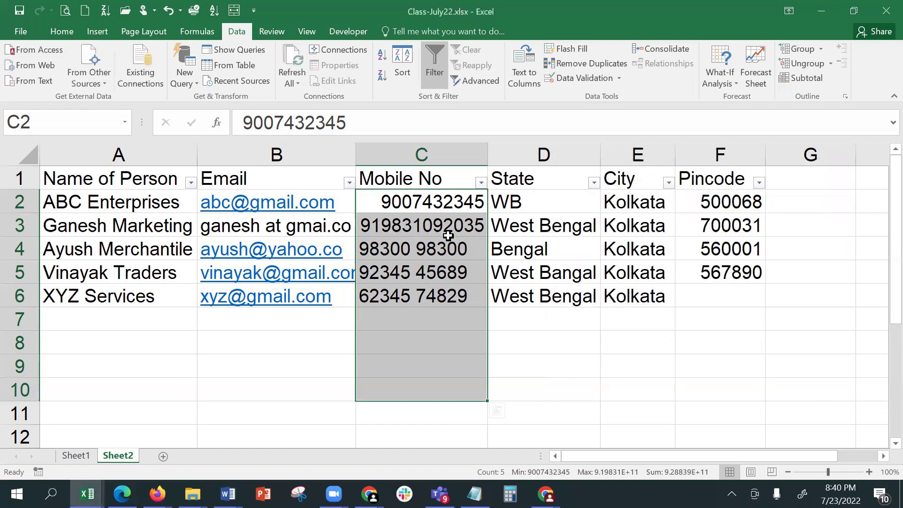
left_click(448, 235)
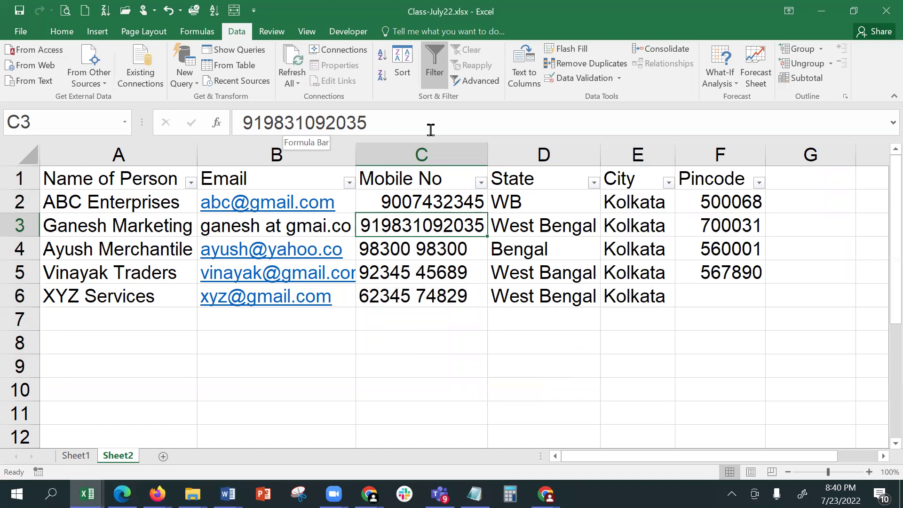
left_click(427, 211)
left_click_drag(427, 212, 429, 396)
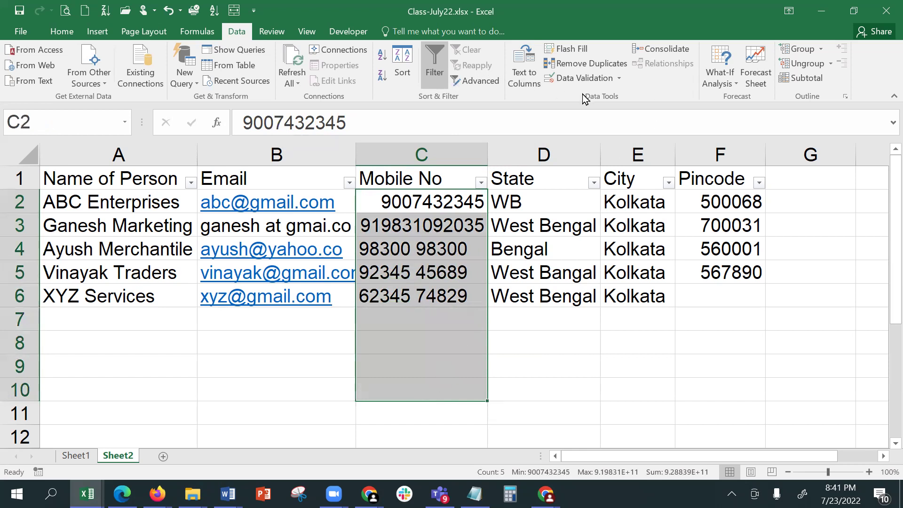
- Apply a Text length 'equal to' 10 validation rule to C2:C10
left_click(578, 79)
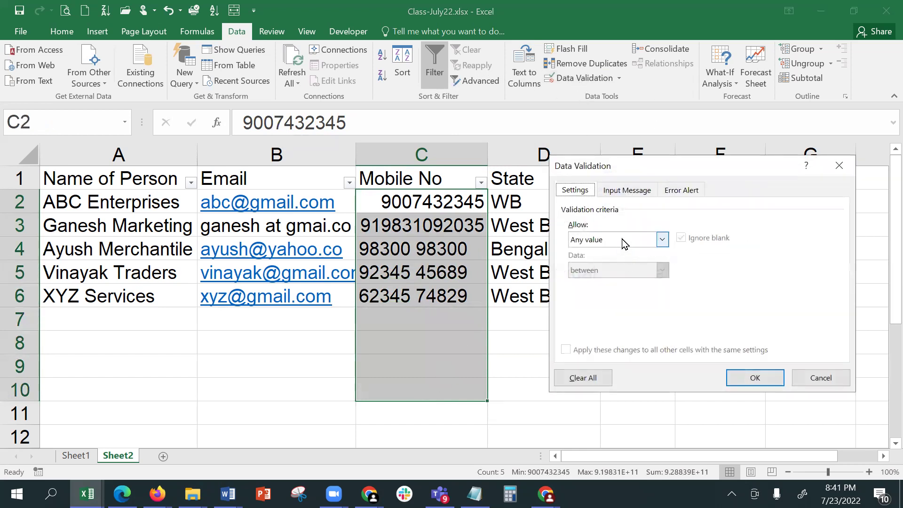
left_click(625, 240)
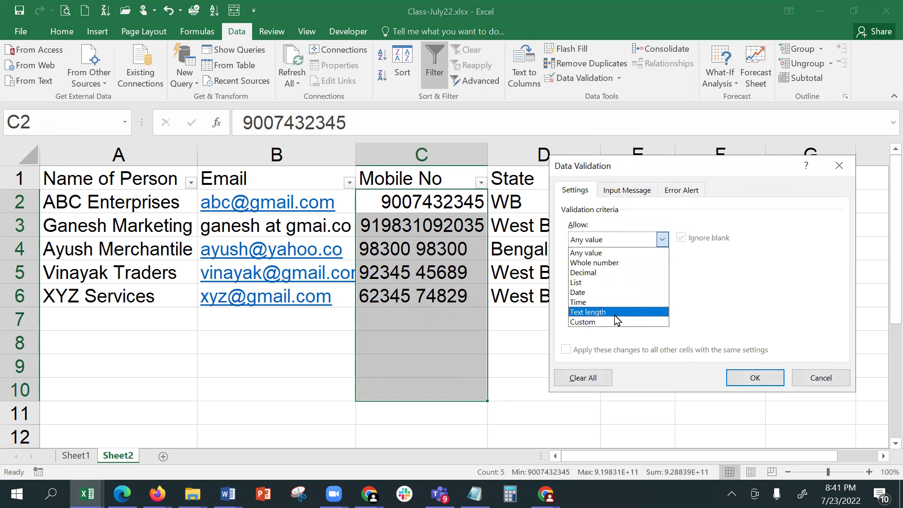
left_click(615, 313)
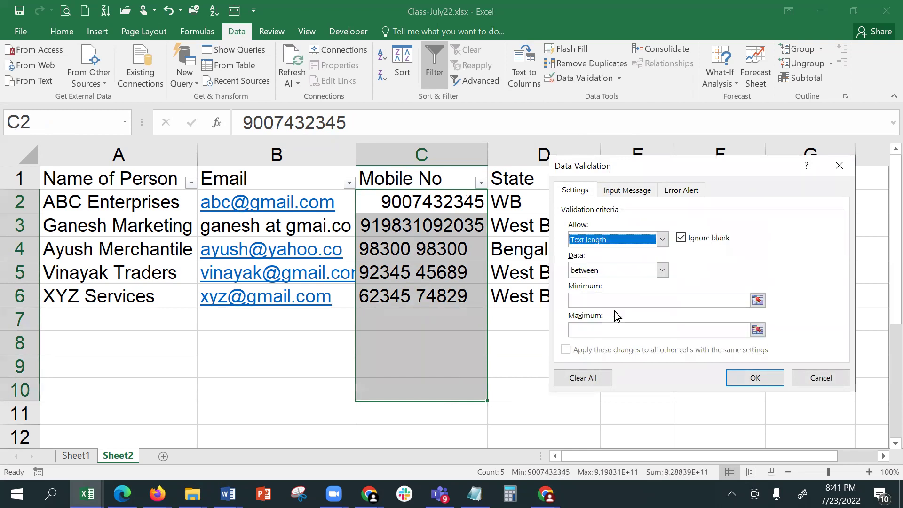
left_click(642, 271)
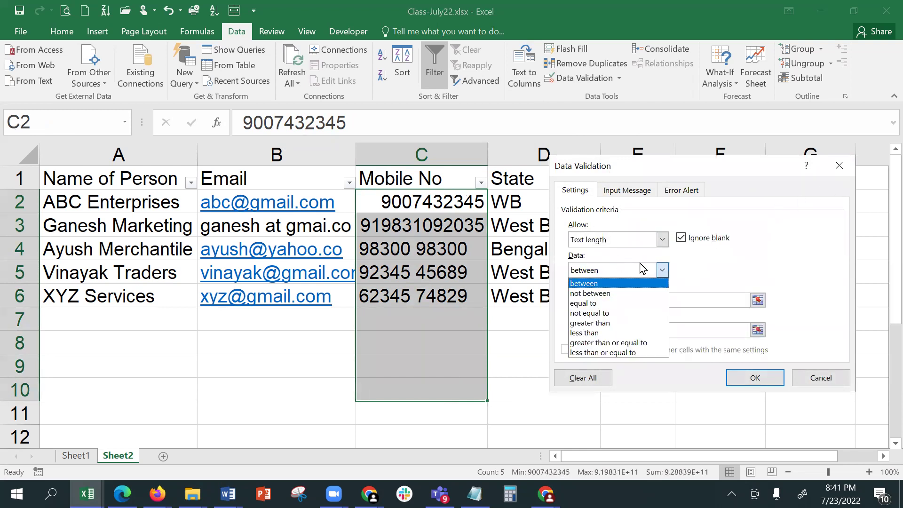
left_click(617, 303)
left_click(617, 299)
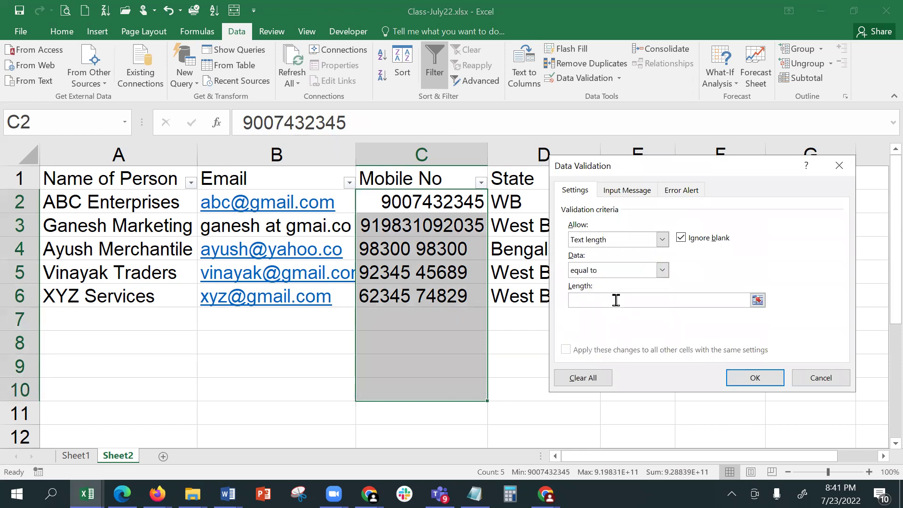
type("10")
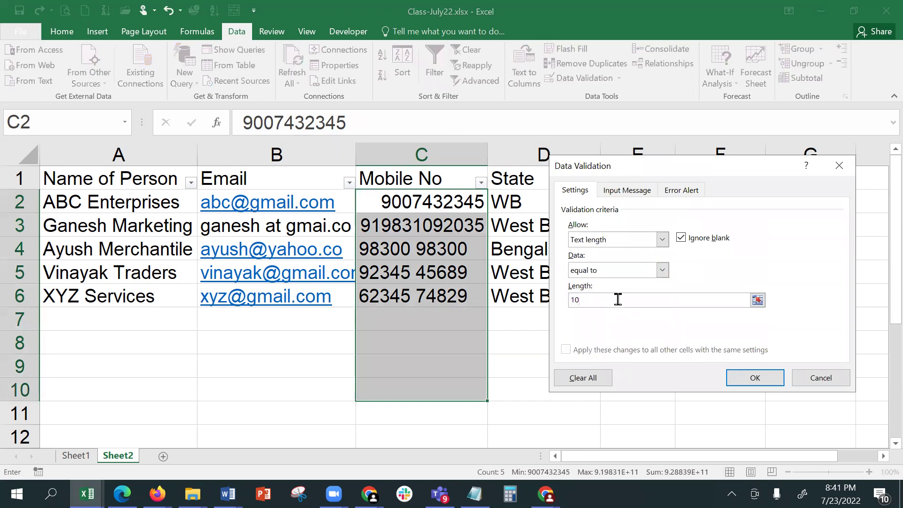
key("Return")
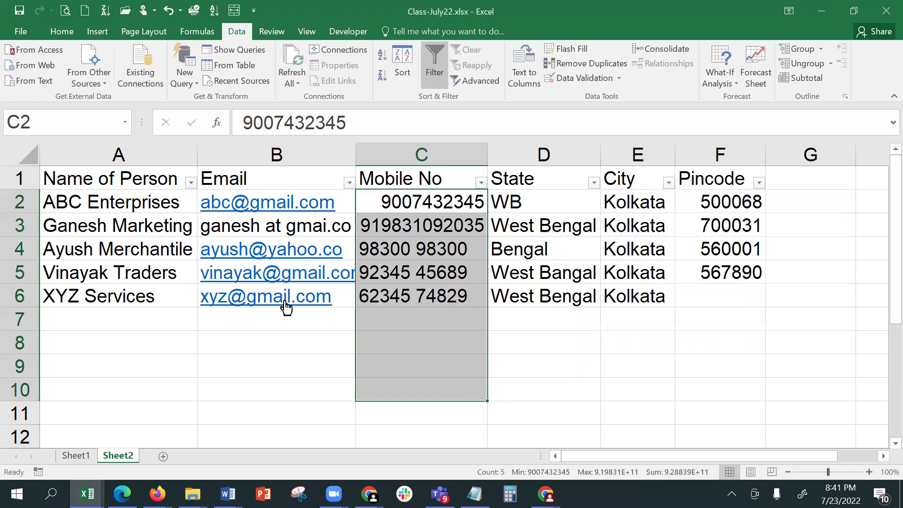
left_click(406, 323)
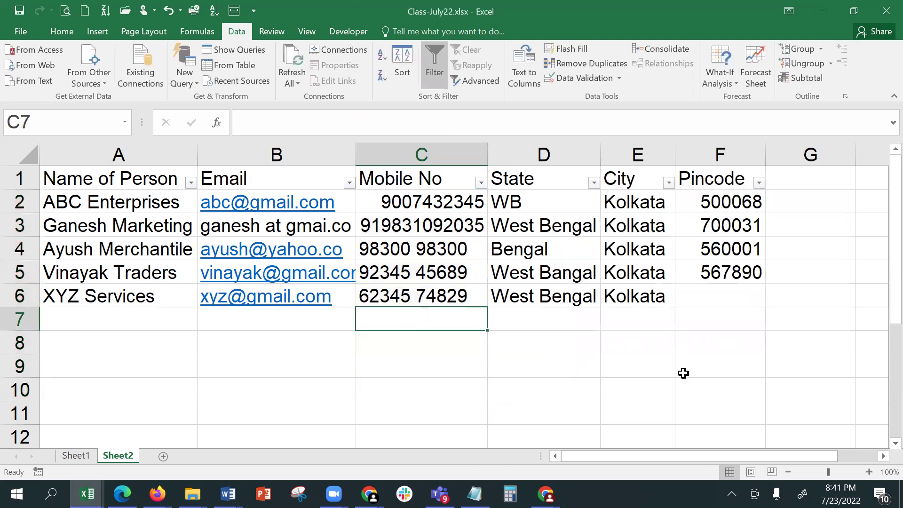
type("34567")
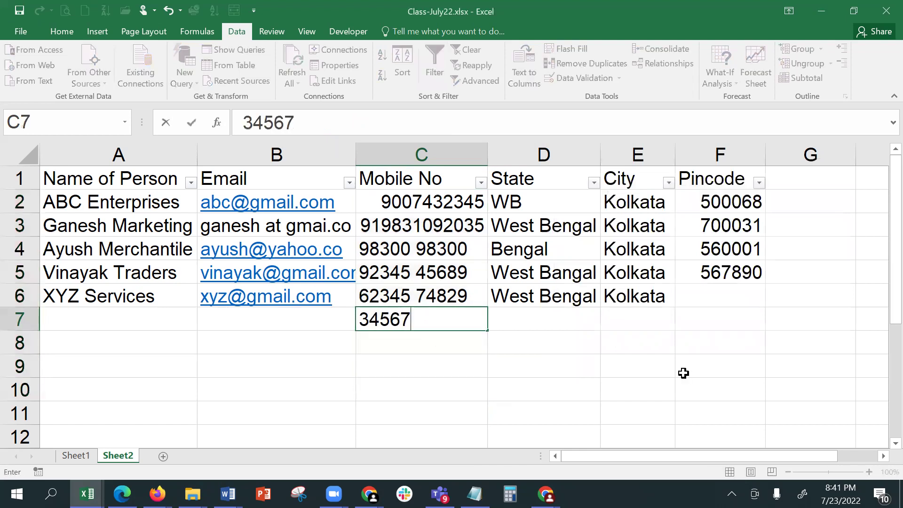
type("8345")
key("Return")
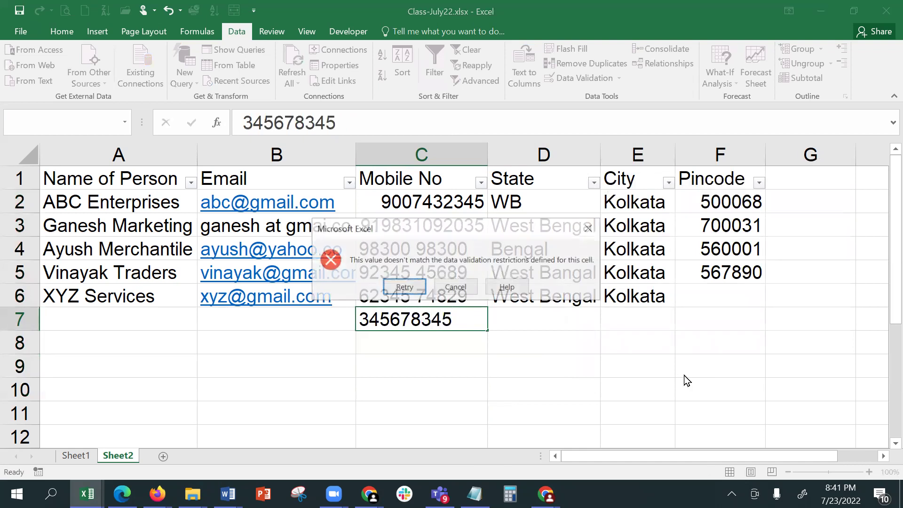
left_click(455, 287)
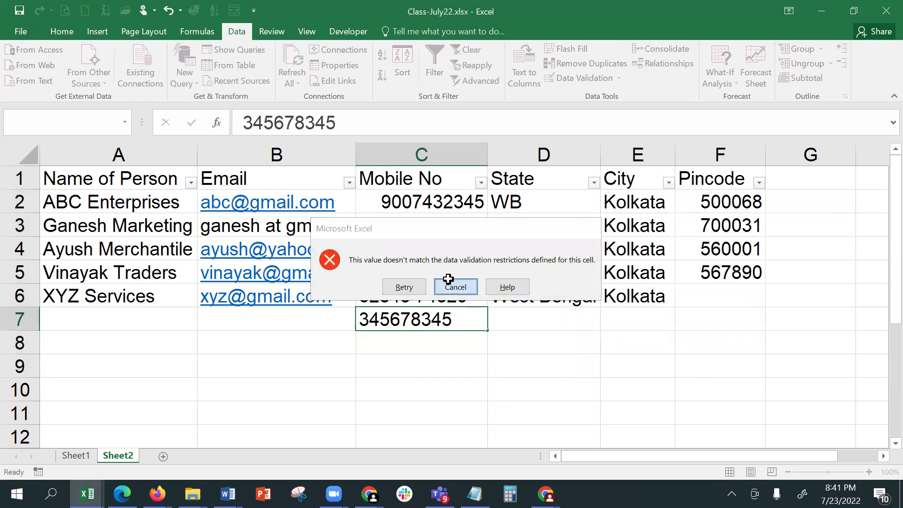
type("234")
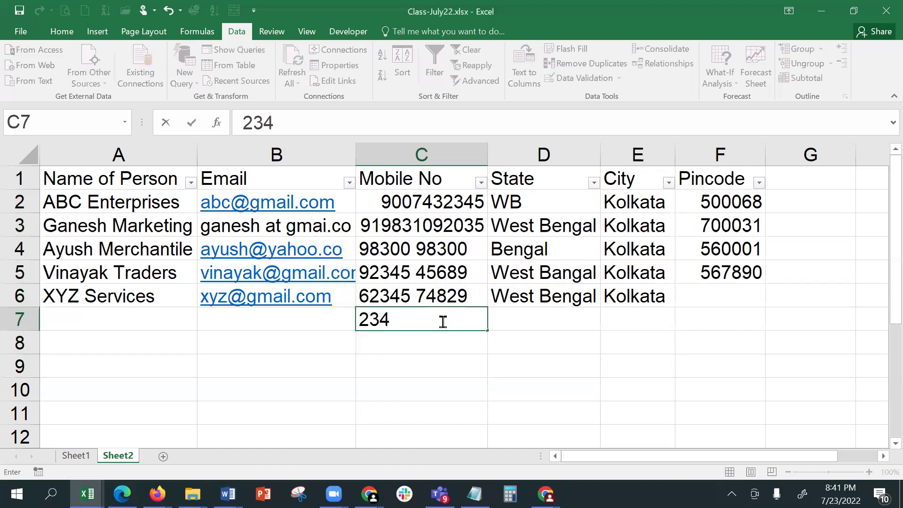
type("5678901")
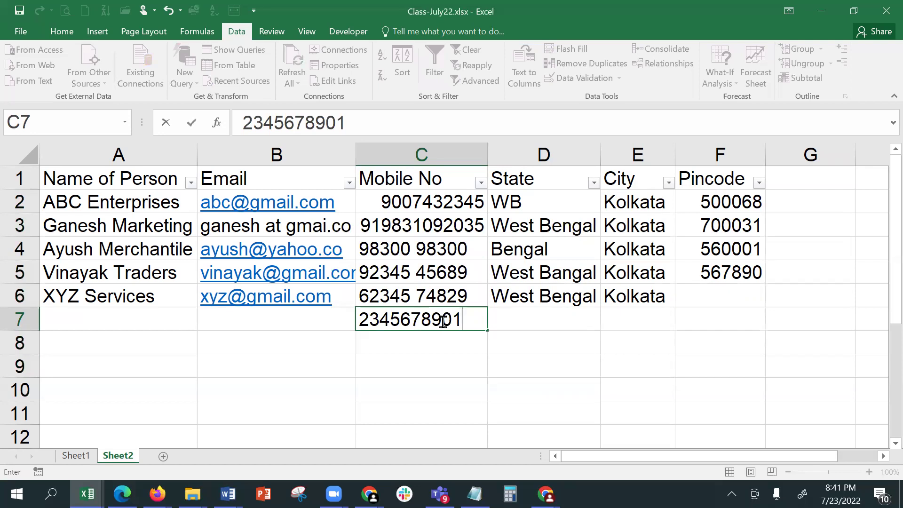
type("2")
key("Return")
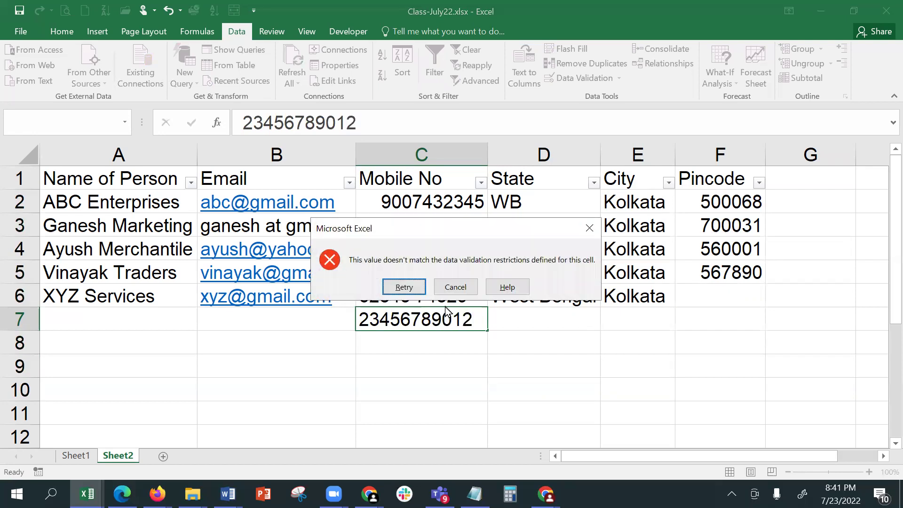
left_click(455, 287)
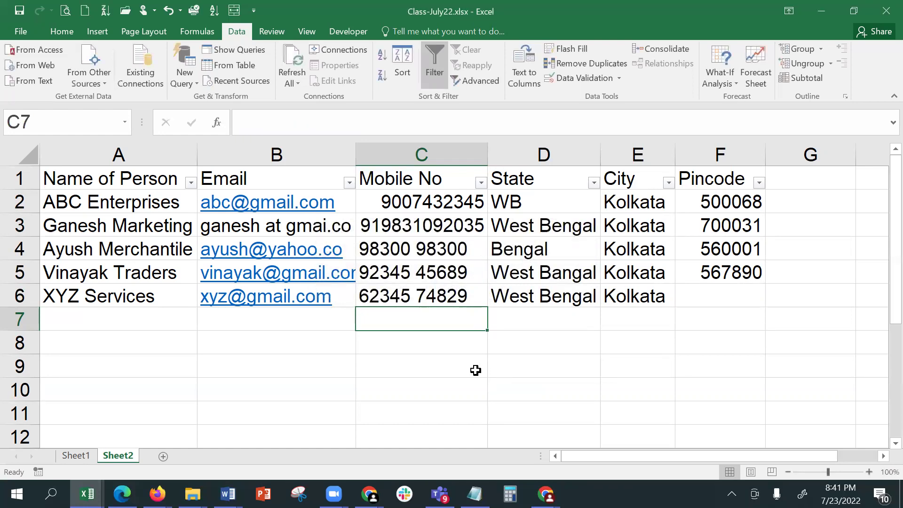
type("3452")
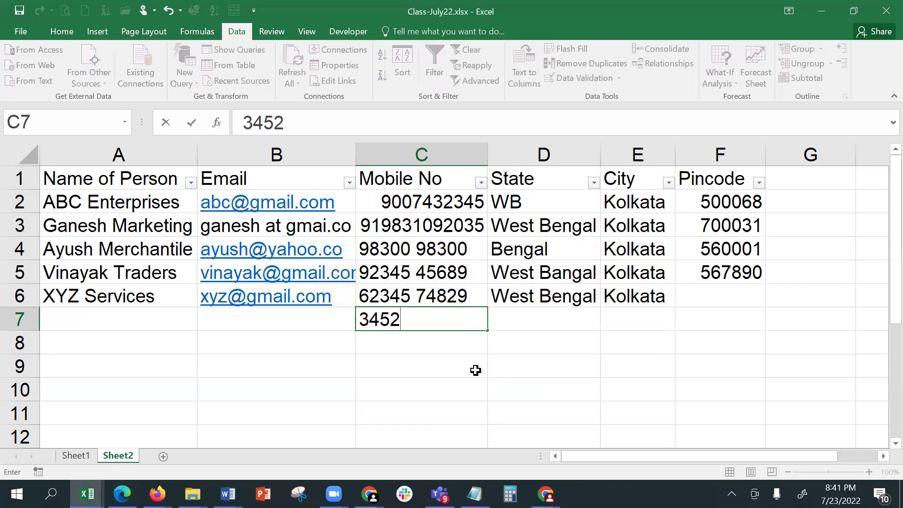
type("34")
type("5")
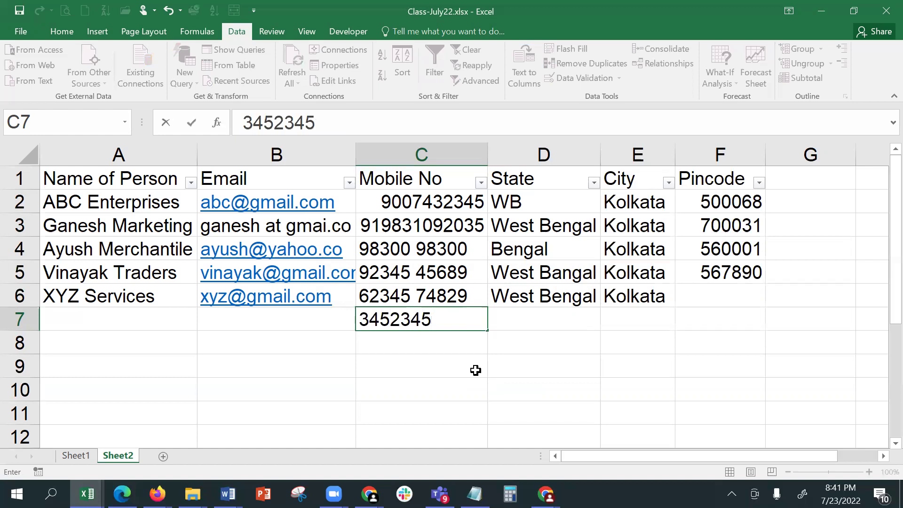
type("678")
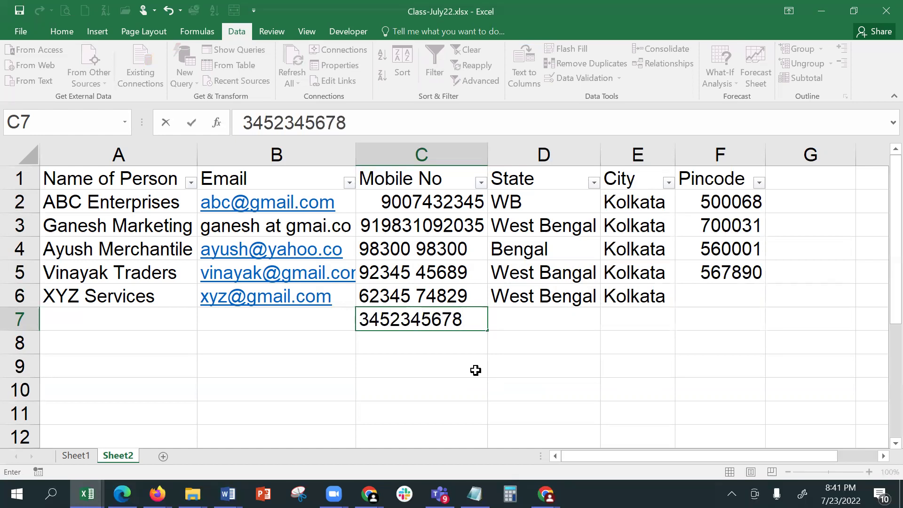
key("ctrl+Return")
key("Return")
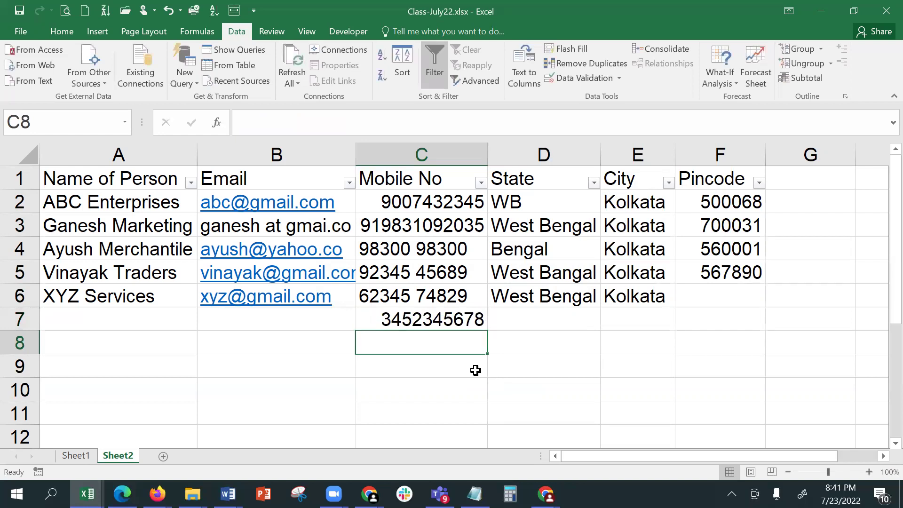
- Change C7 to A452345678 by replacing its leading 3, then select C2:C10
left_click(449, 324)
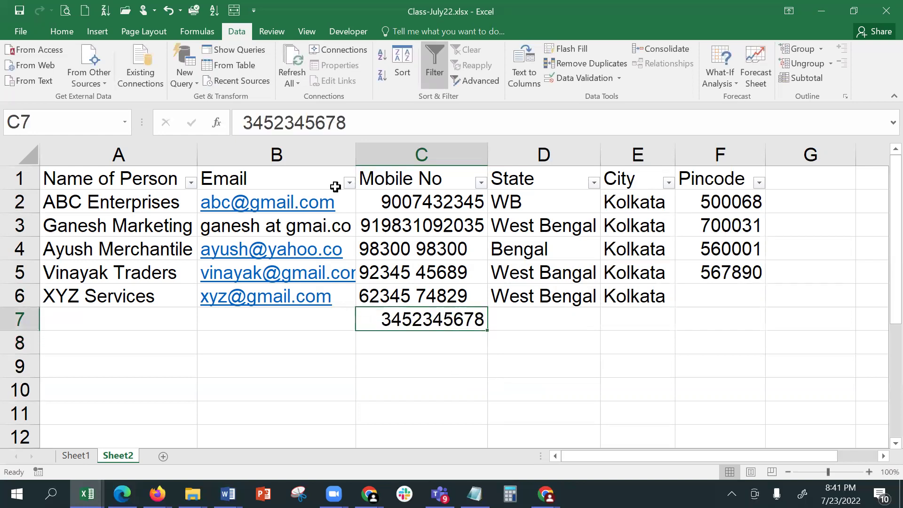
left_click(259, 119)
key("BackSpace")
type("A")
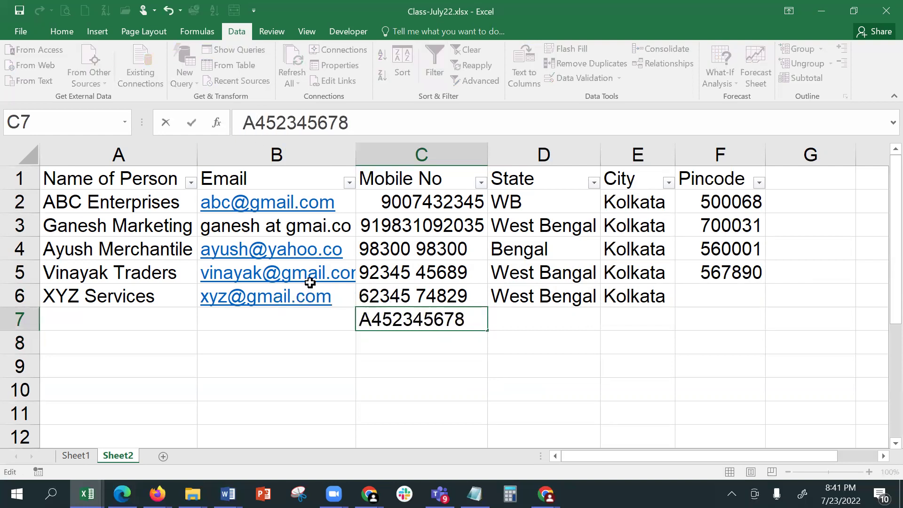
key("Return")
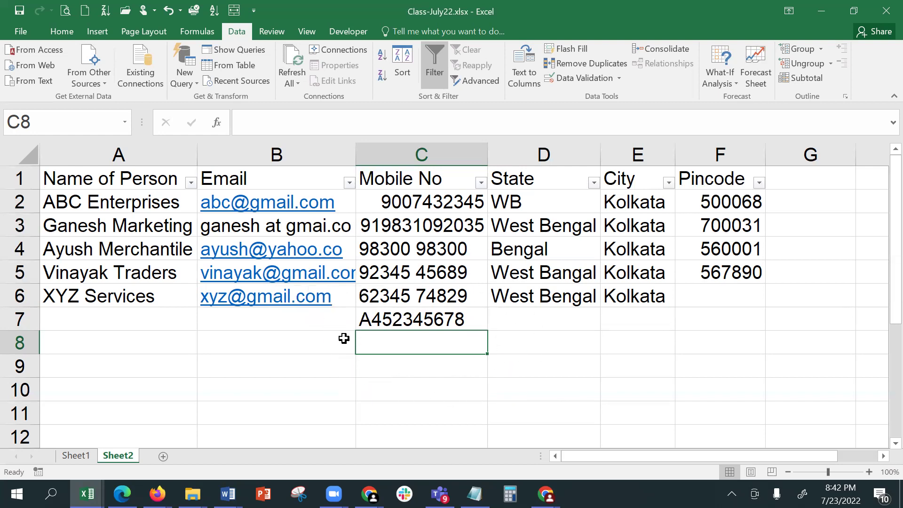
left_click_drag(437, 202, 437, 385)
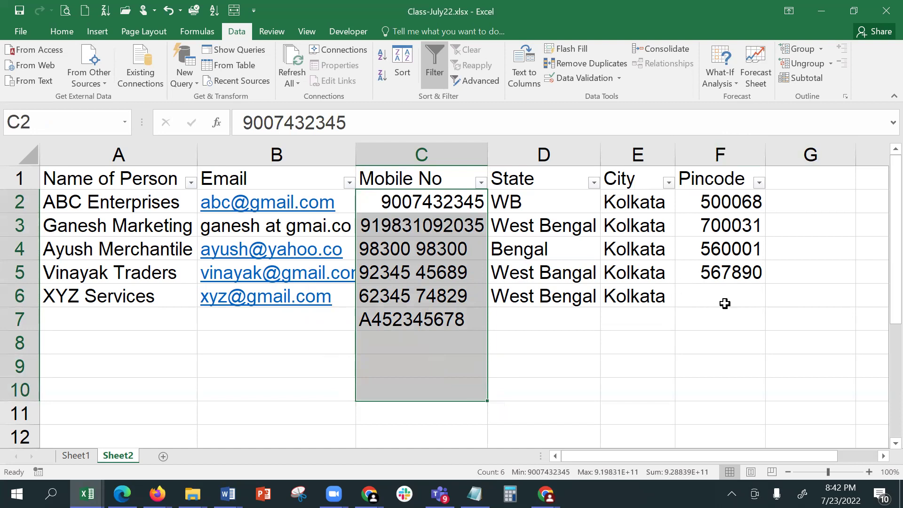
left_click(599, 83)
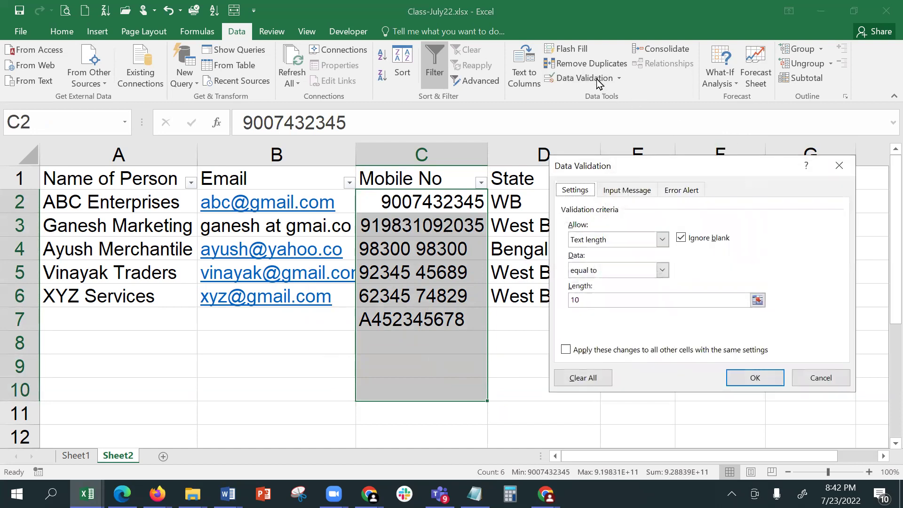
left_click(620, 240)
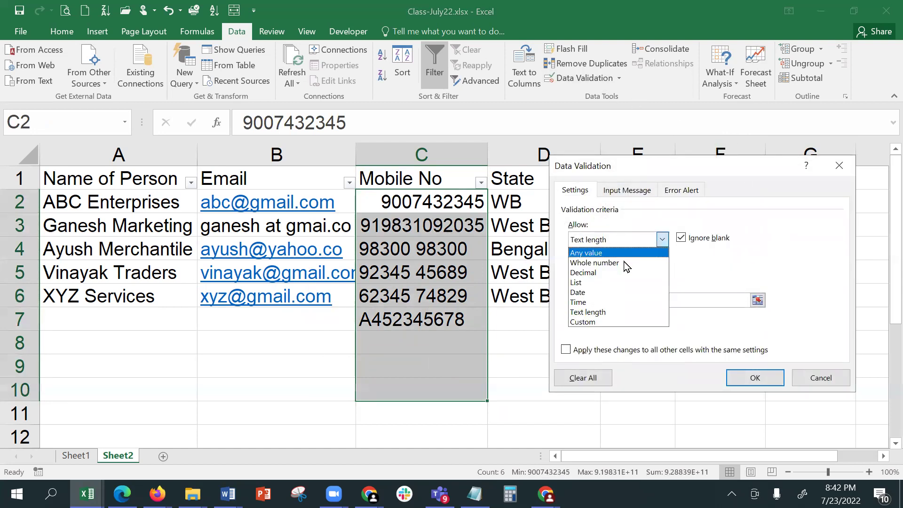
left_click(627, 262)
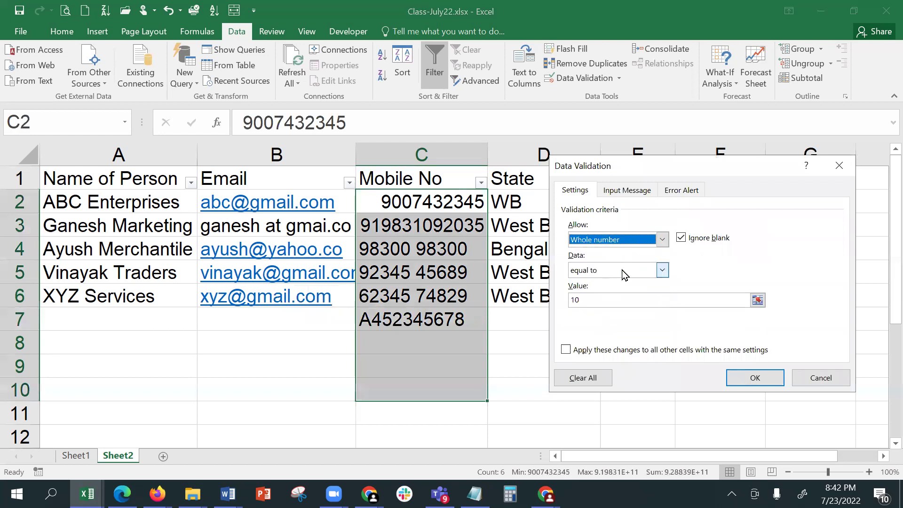
left_click(628, 269)
left_click(623, 283)
left_click(623, 300)
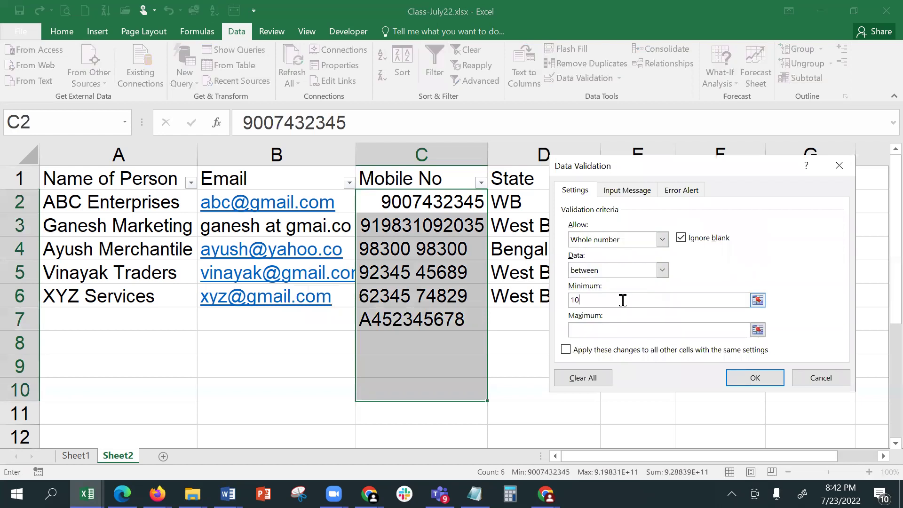
key("BackSpace")
type("1")
key("BackSpace")
type("0")
key("BackSpace")
type("000000001")
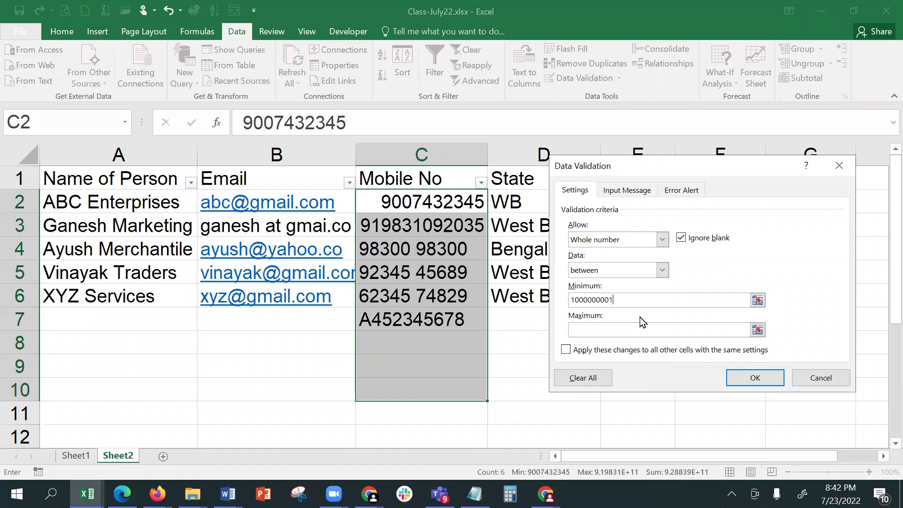
left_click(639, 328)
type("9999999999")
left_click(743, 377)
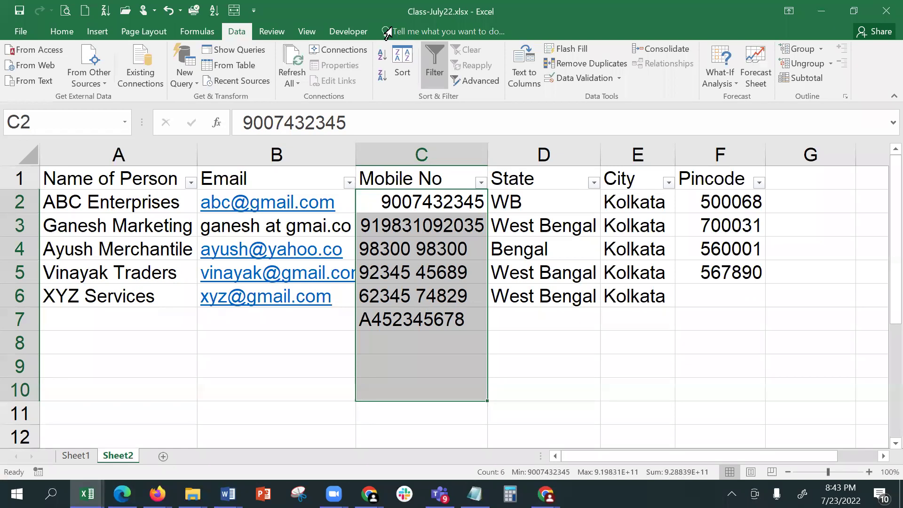
- Change D2:D10's list source to West Bangal, Assam, Odisha, Jharkhand, Bihar, removing the equals sign
left_click(553, 337)
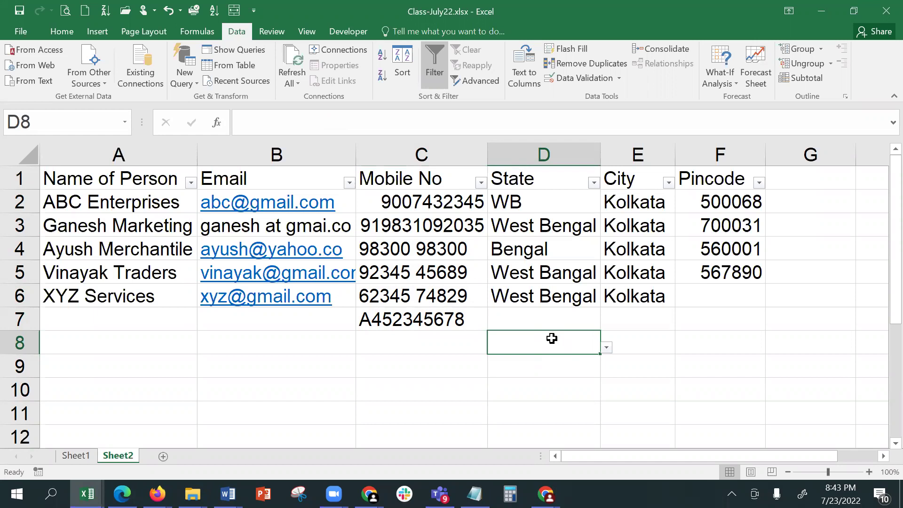
left_click_drag(519, 201, 508, 381)
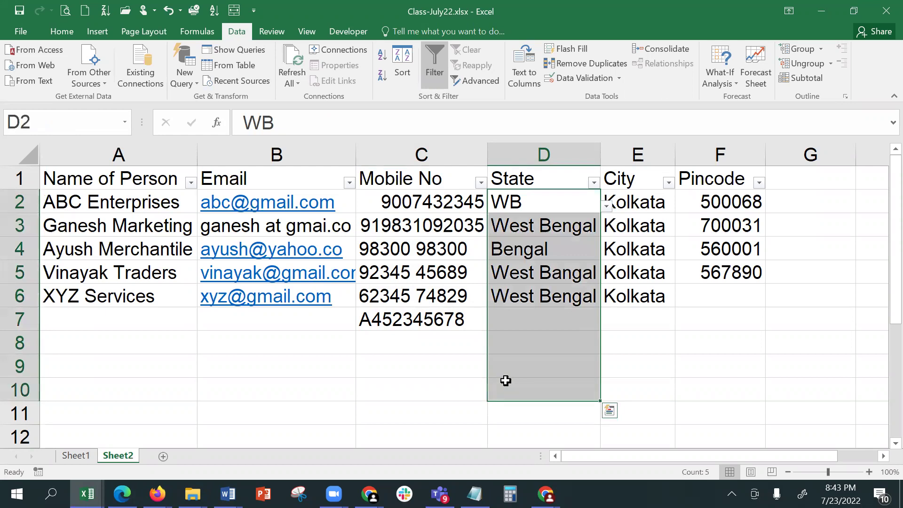
left_click(588, 80)
left_click(603, 302)
key("shift+Home")
type("=")
key("Left")
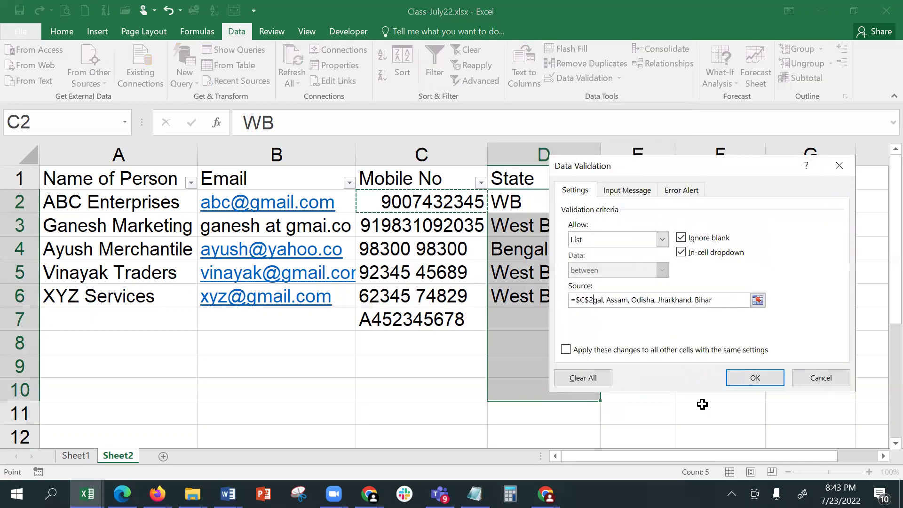
key("BackSpace")
key("BackSpace")
key("BackSpace")
key("BackSpace")
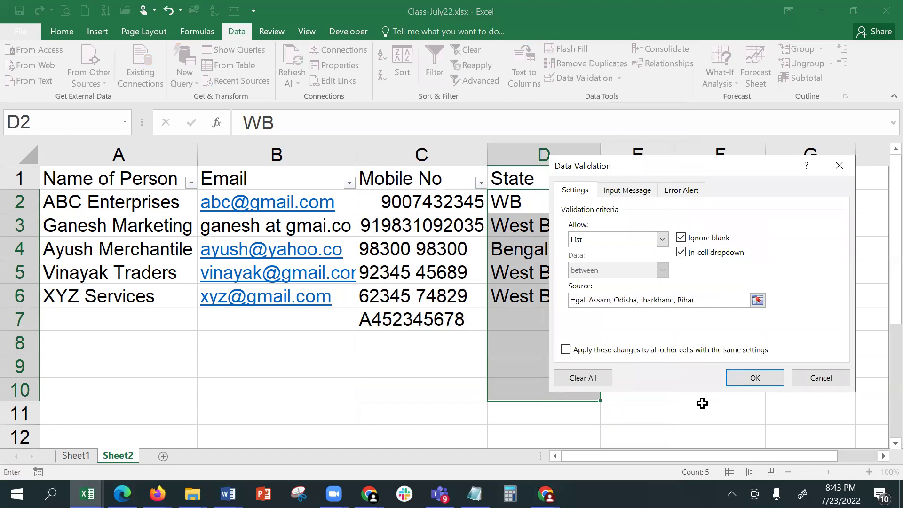
type("West B")
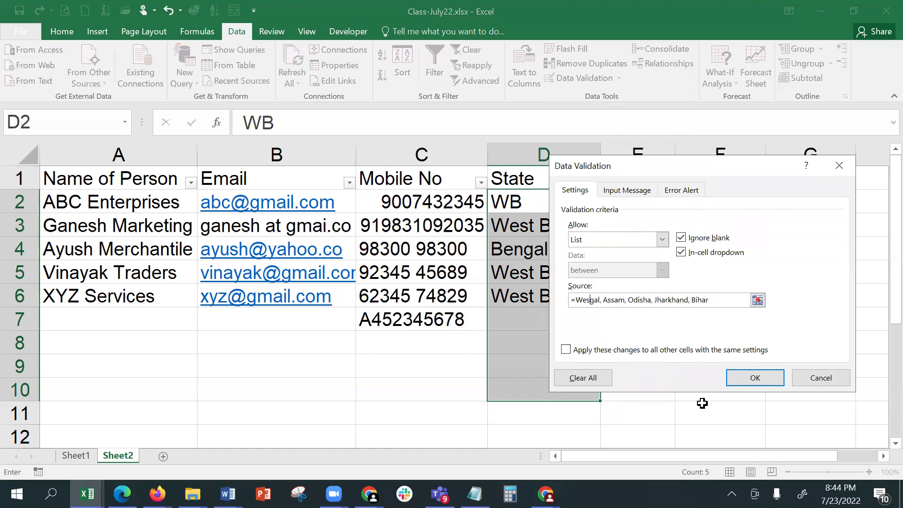
type("an")
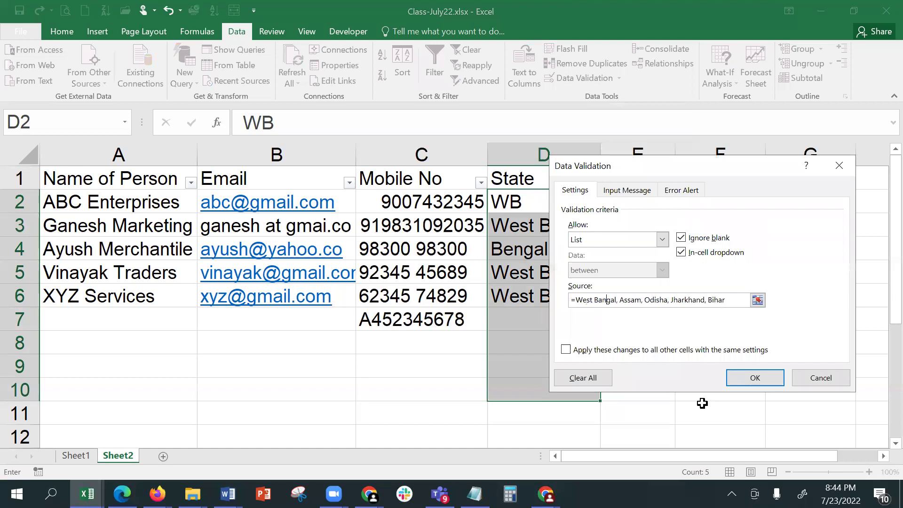
left_click(748, 376)
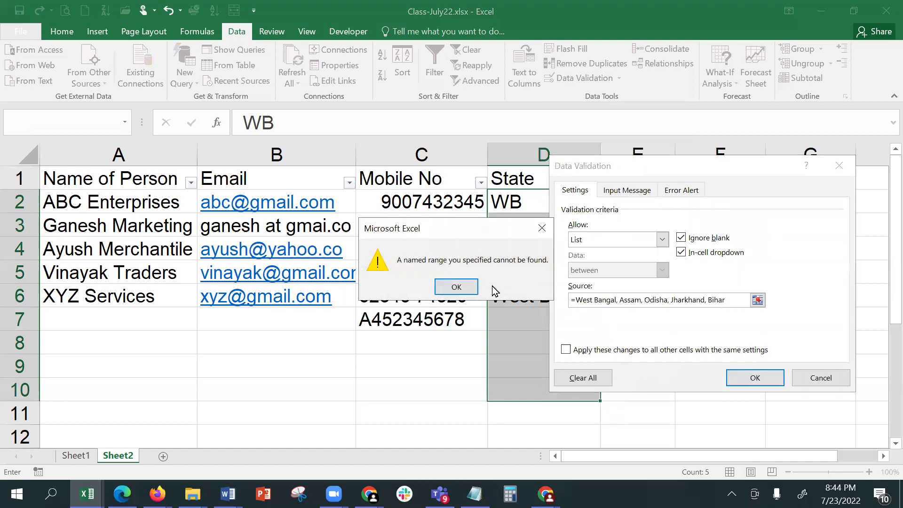
left_click(455, 286)
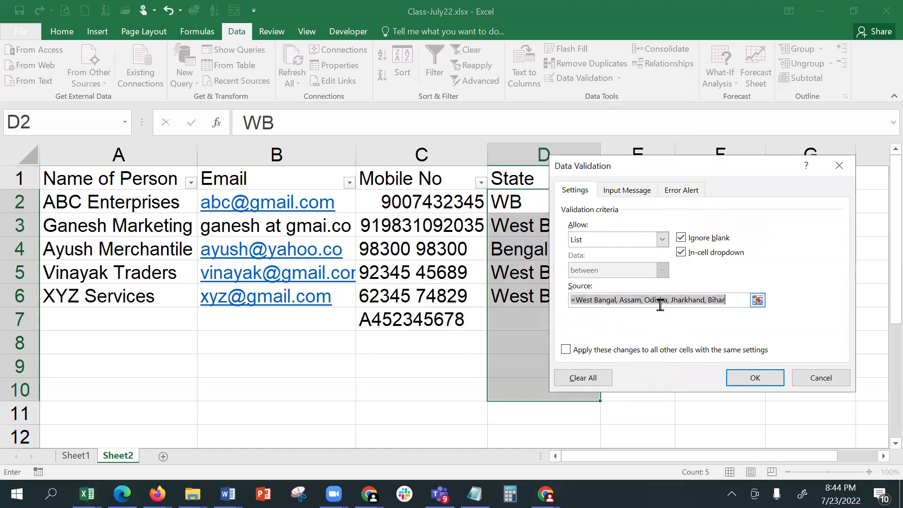
left_click(577, 300)
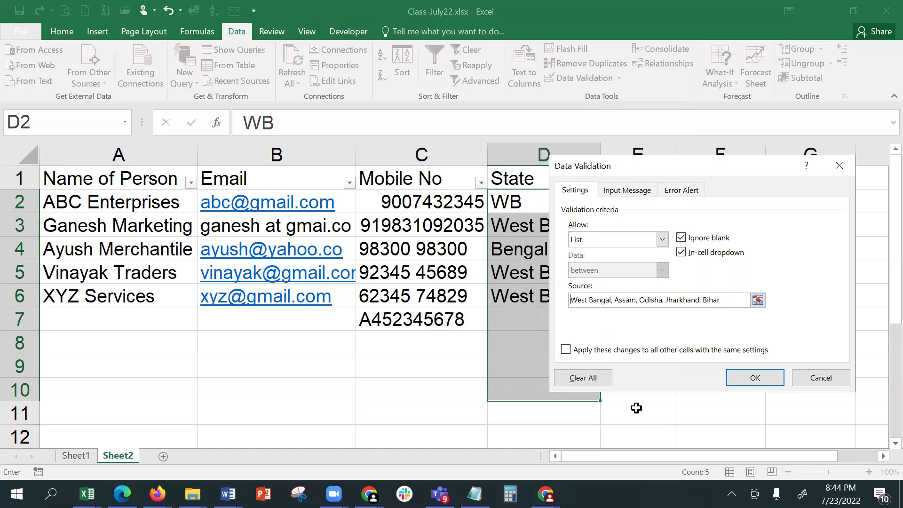
left_click(754, 379)
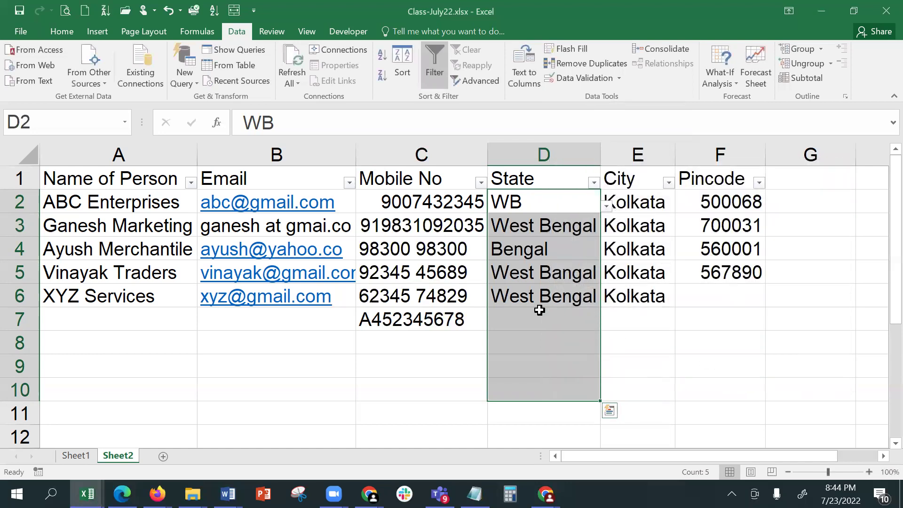
- Check the new State choices in D7's dropdown without picking one
left_click(576, 316)
left_click(607, 325)
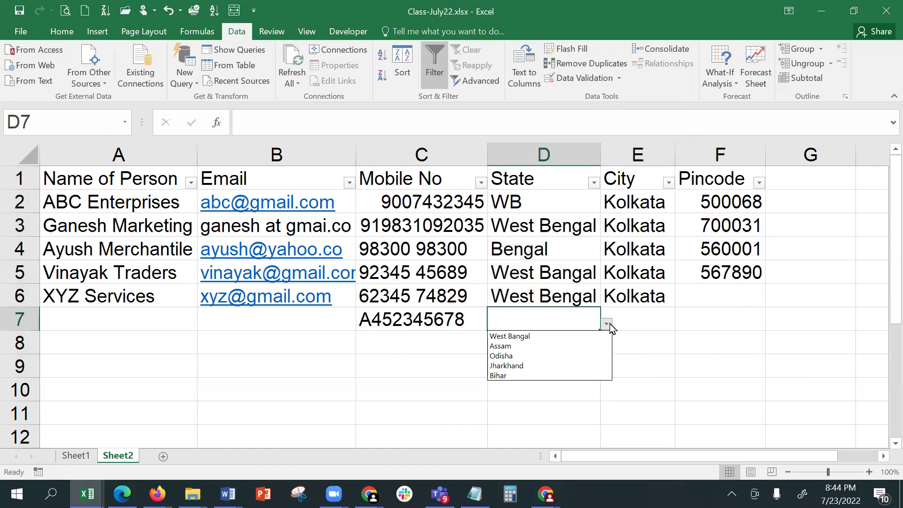
left_click(629, 327)
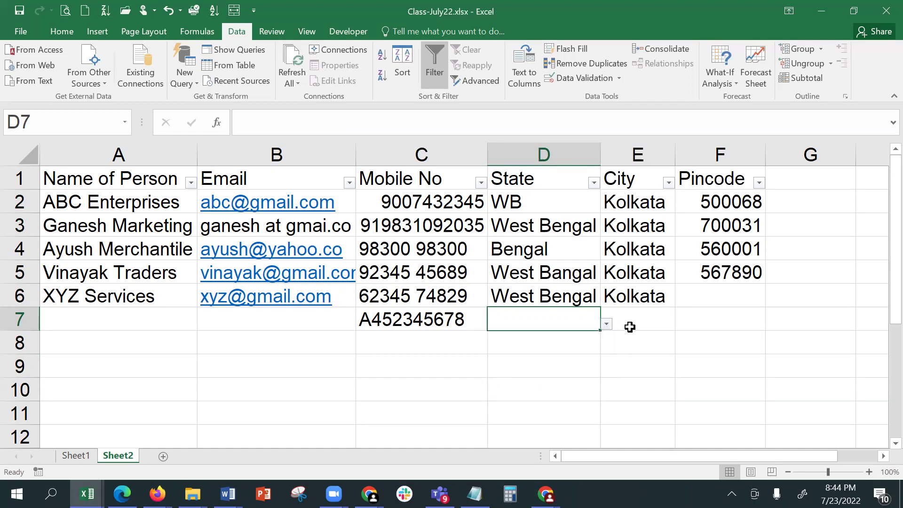
- Add a new sheet named 'Master Sheet'
left_click(163, 457)
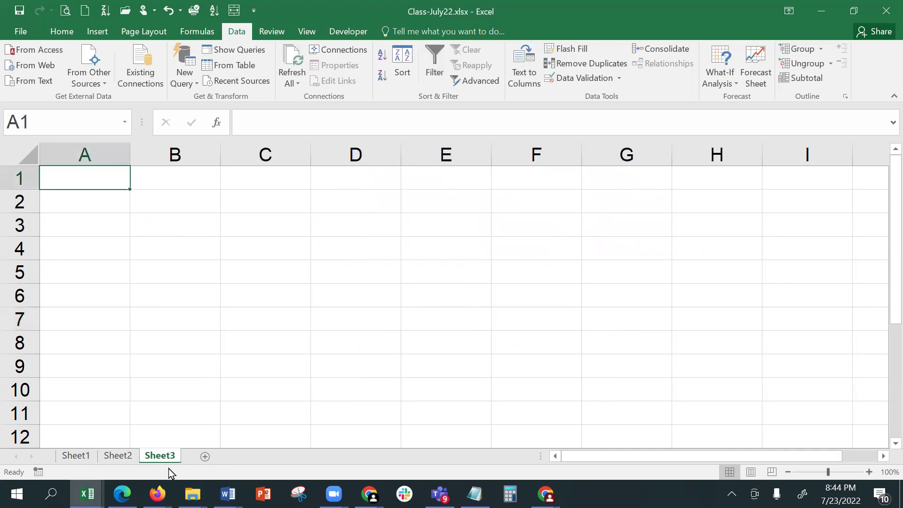
double_click(161, 456)
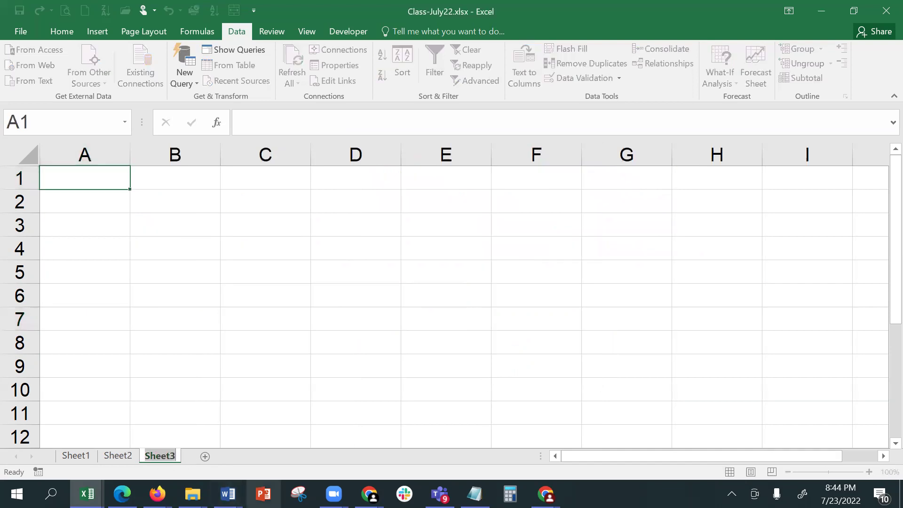
type("Ma")
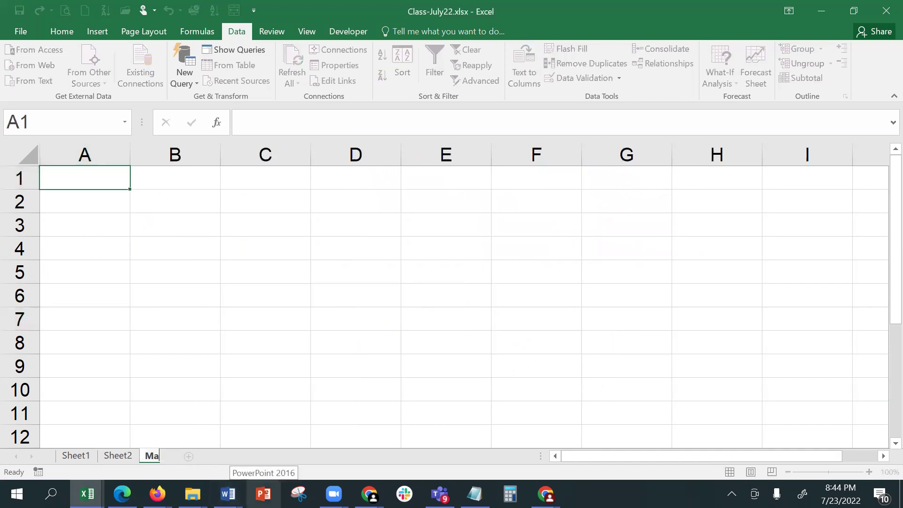
type("ster Sheet")
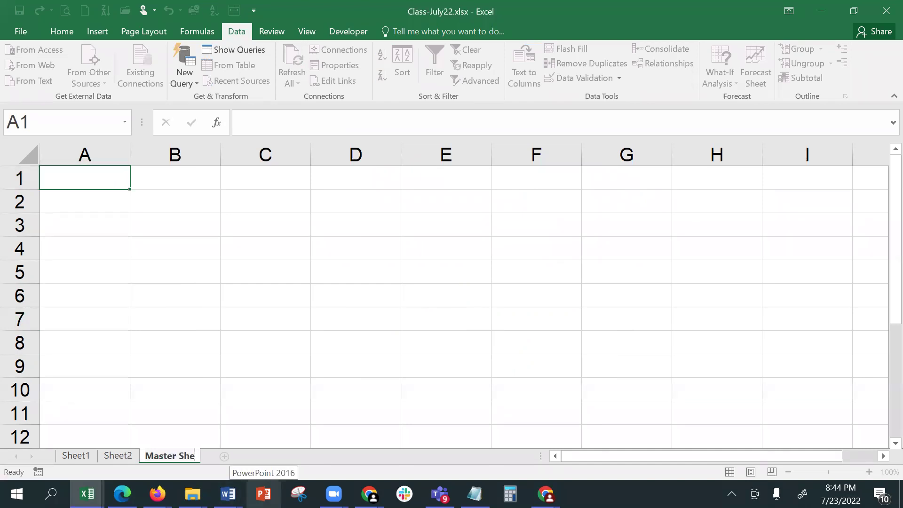
key("Return")
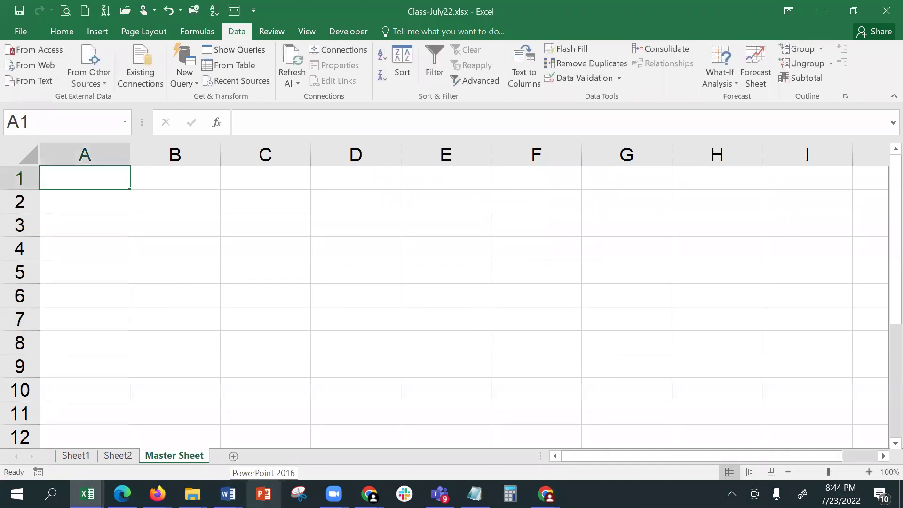
- Enter State, Assam, Bihar and Odisha down column A
type("State")
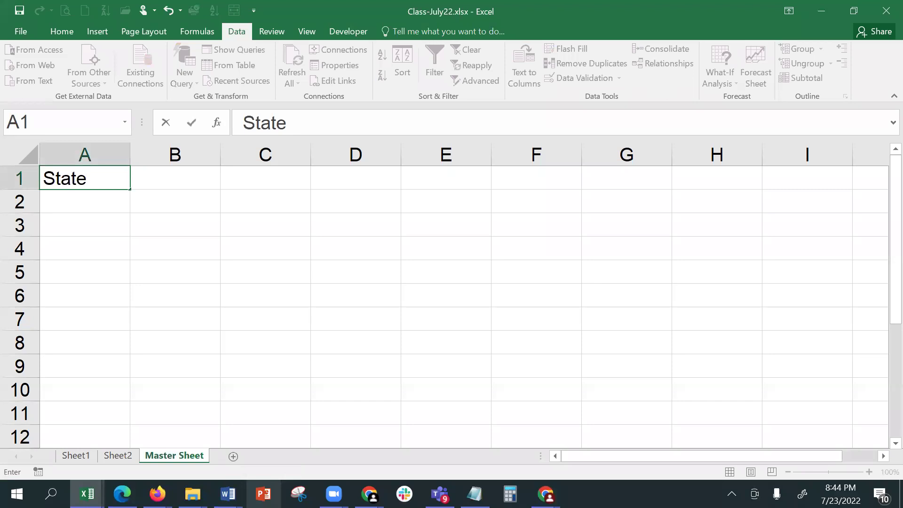
key("Return")
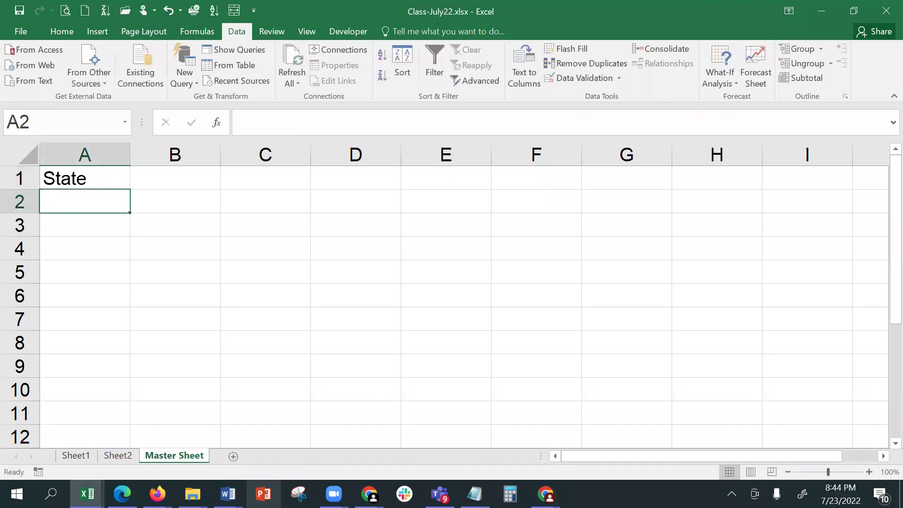
type("Assam")
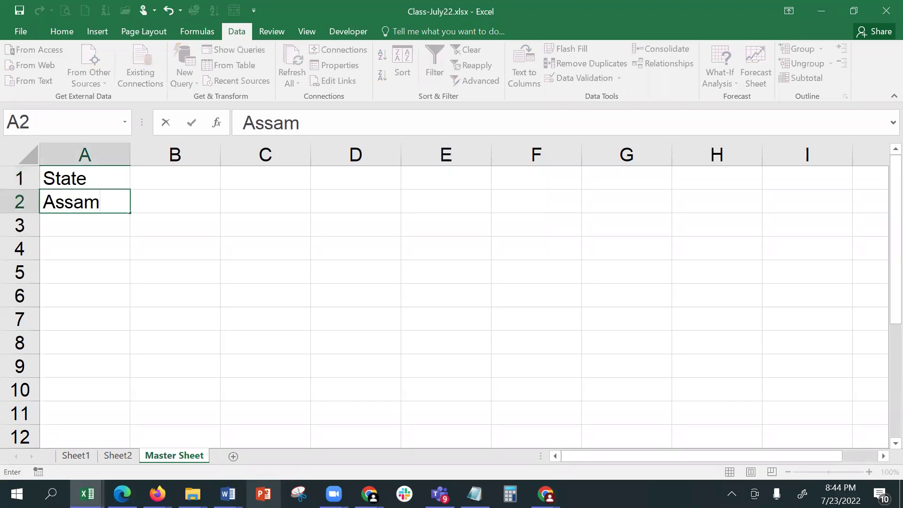
key("Return")
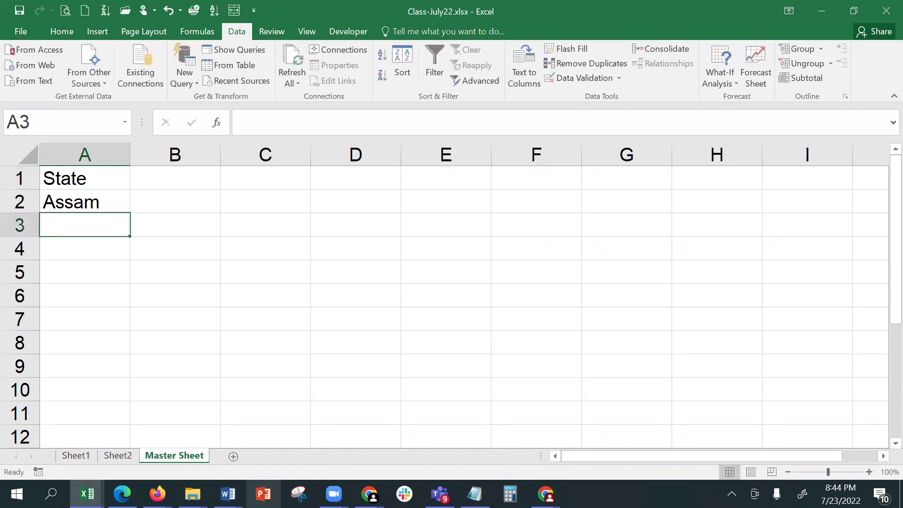
type("W")
key("BackSpace")
type("B")
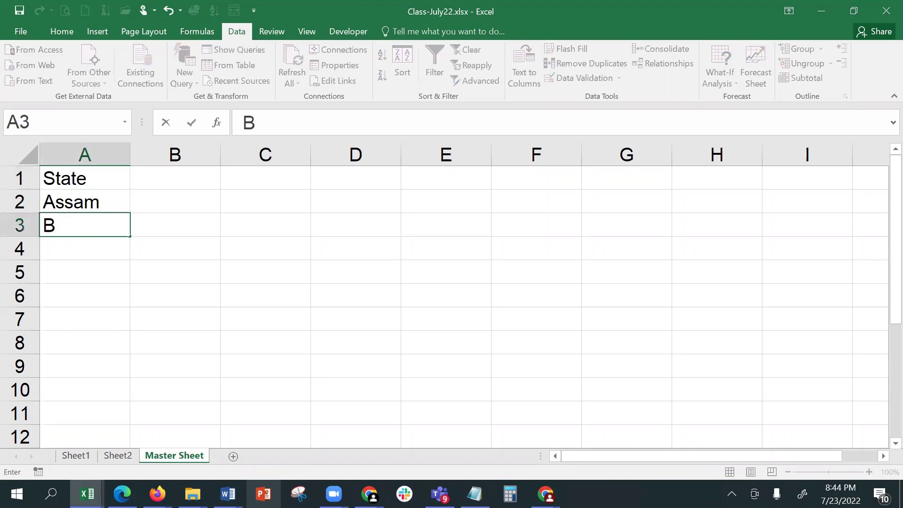
type("ihar")
key("Return")
type("O")
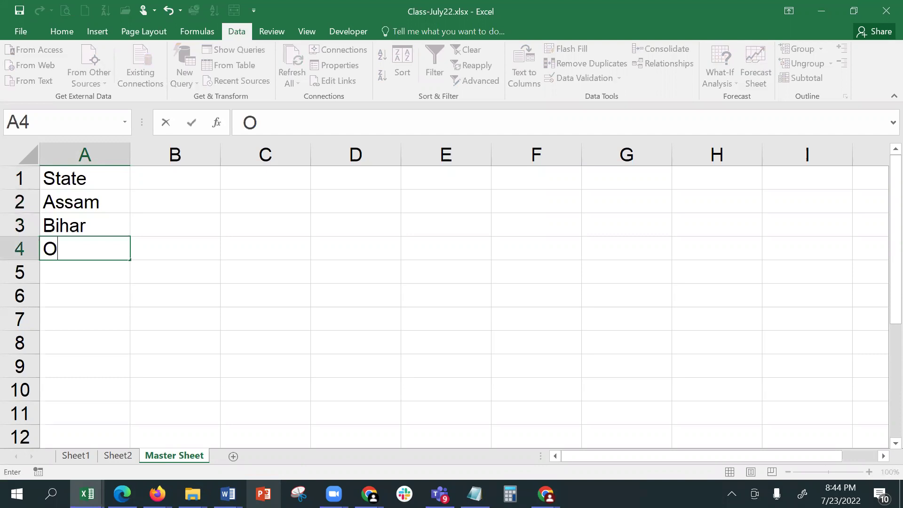
type("disha")
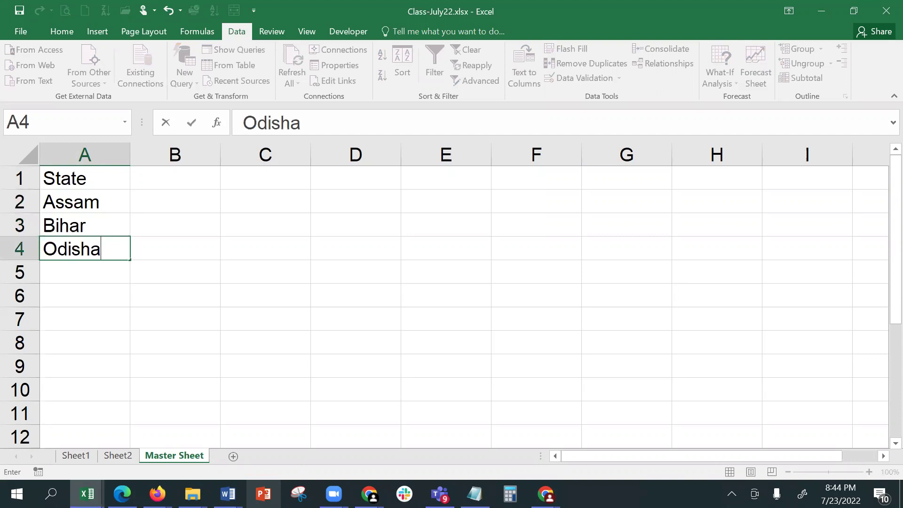
key("Return")
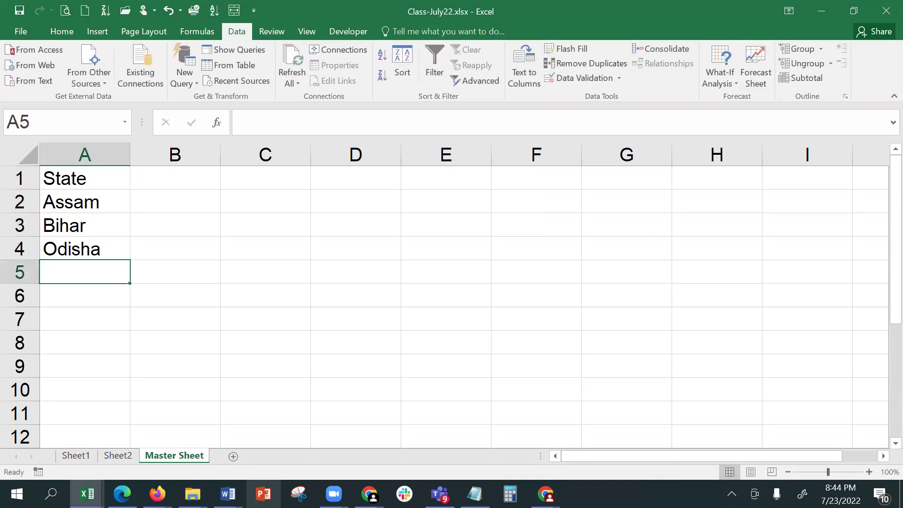
- Insert Jharkhand at A4 shifting cells down, add West Bengal in A6, and return to Sheet2
key("Page_Down")
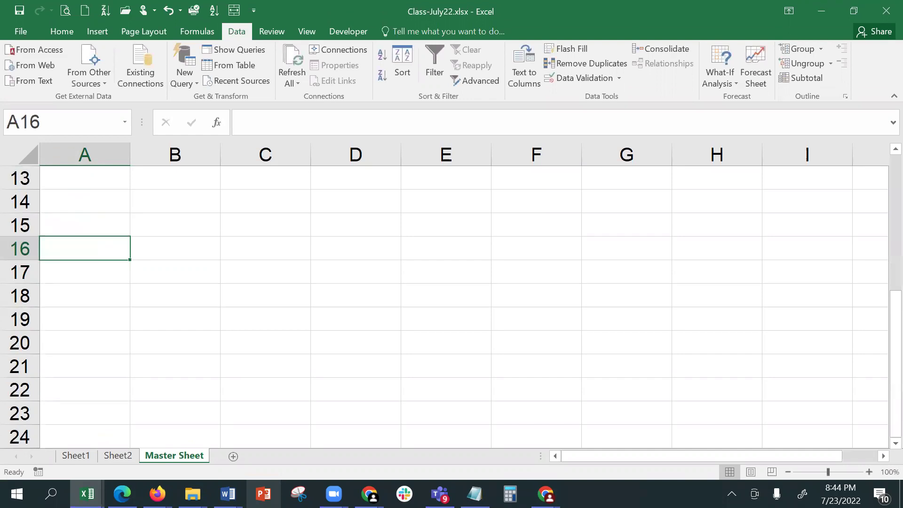
key("ctrl+Home")
key("Down")
key("Down")
key("Down")
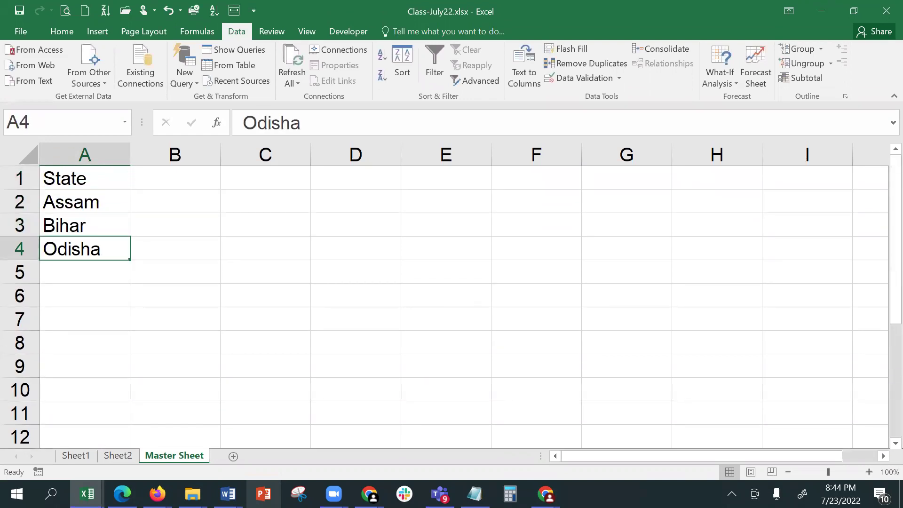
key("ctrl+shift+plus")
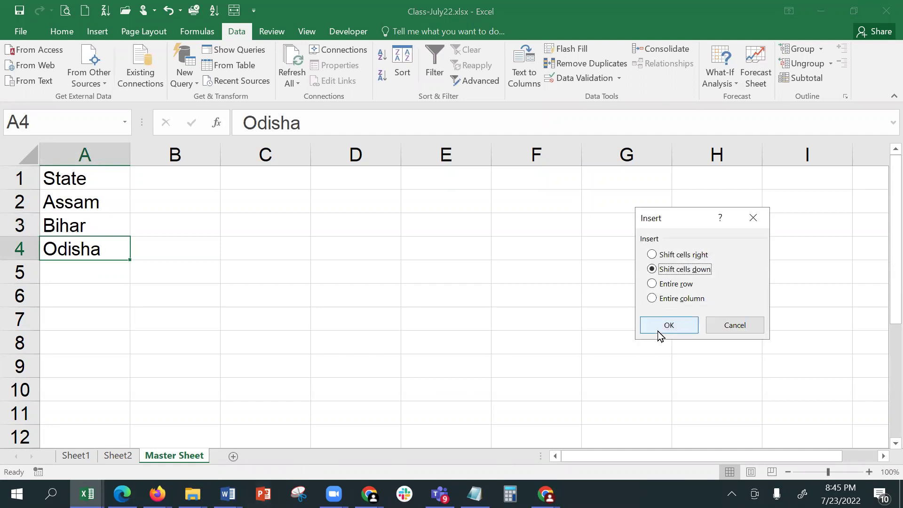
left_click(660, 330)
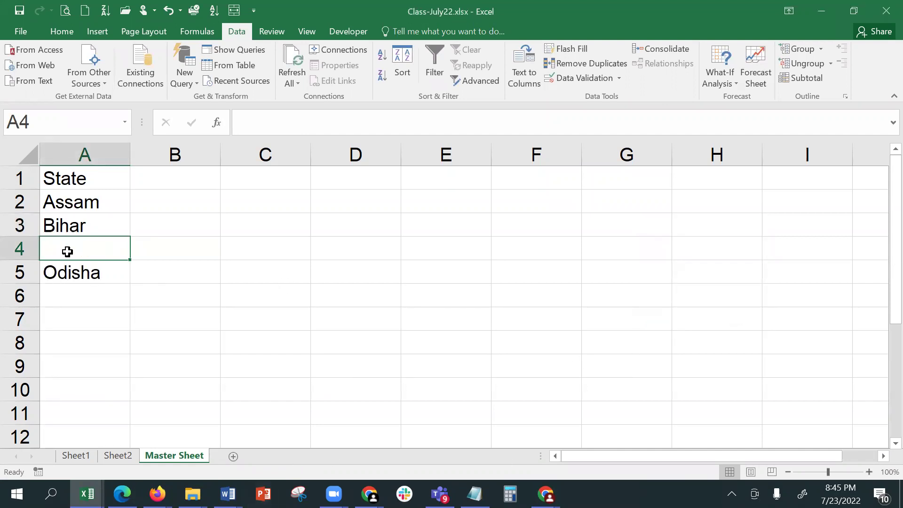
type("Jharkhand")
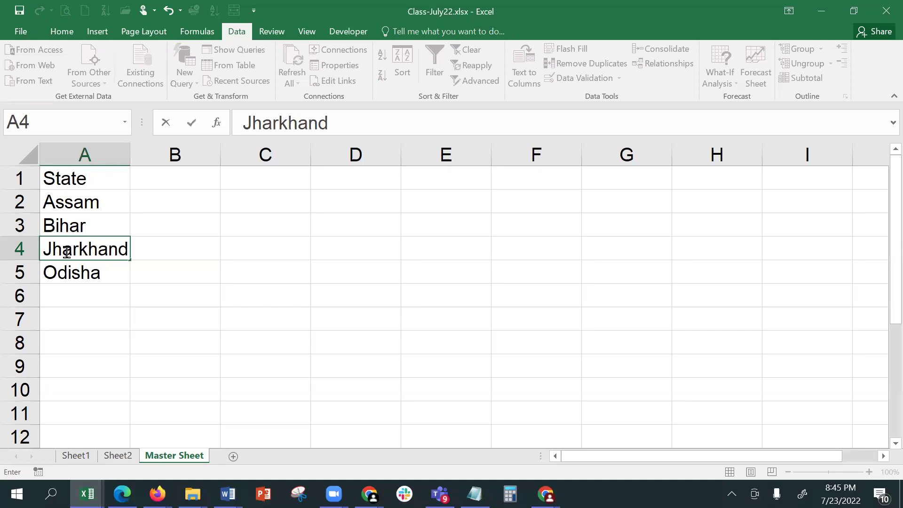
key("Return")
left_click(101, 303)
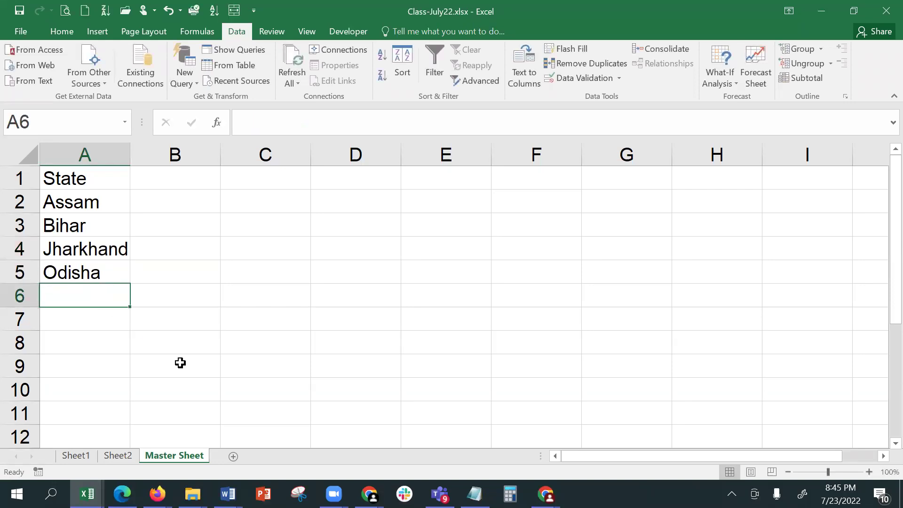
type("Wes")
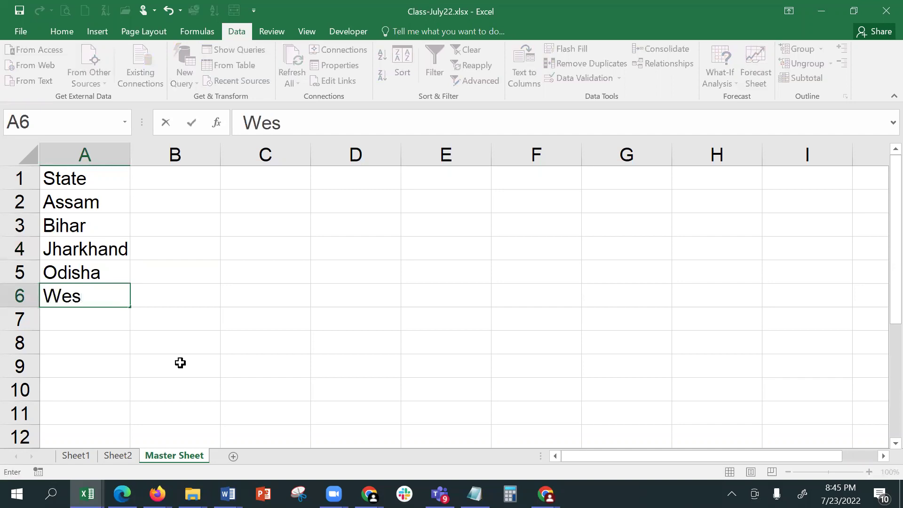
type("t Bengal")
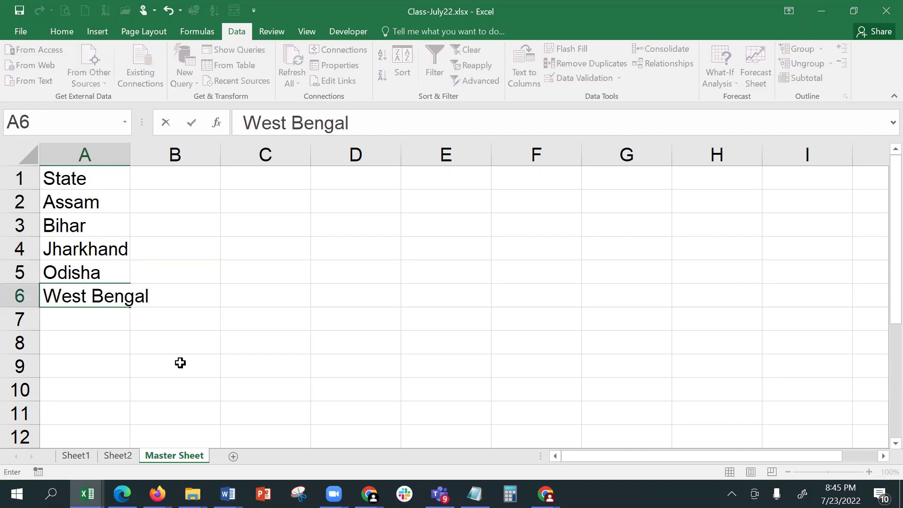
key("Return")
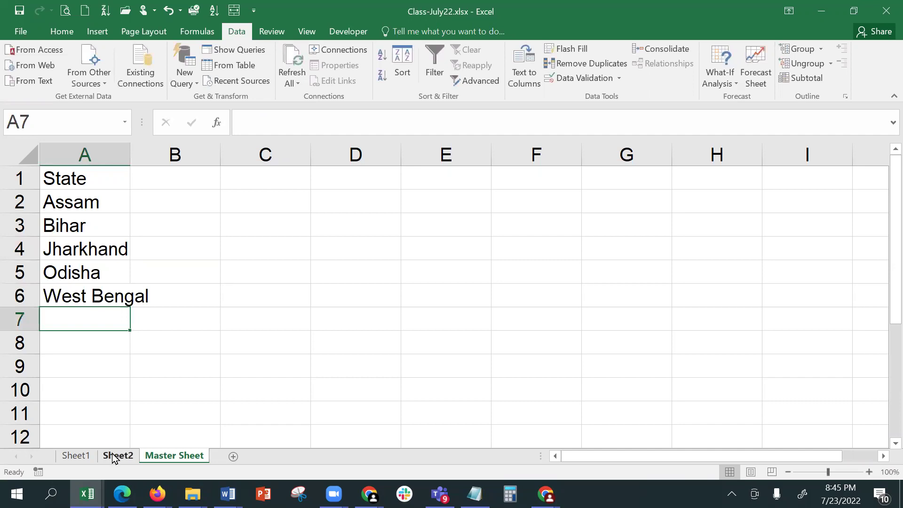
left_click(115, 456)
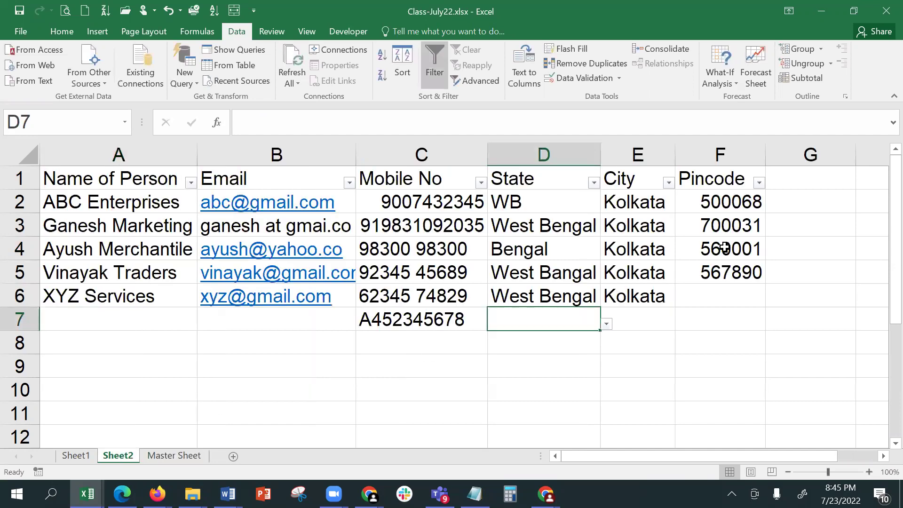
- Add a State heading in G1
left_click(809, 186)
type("State")
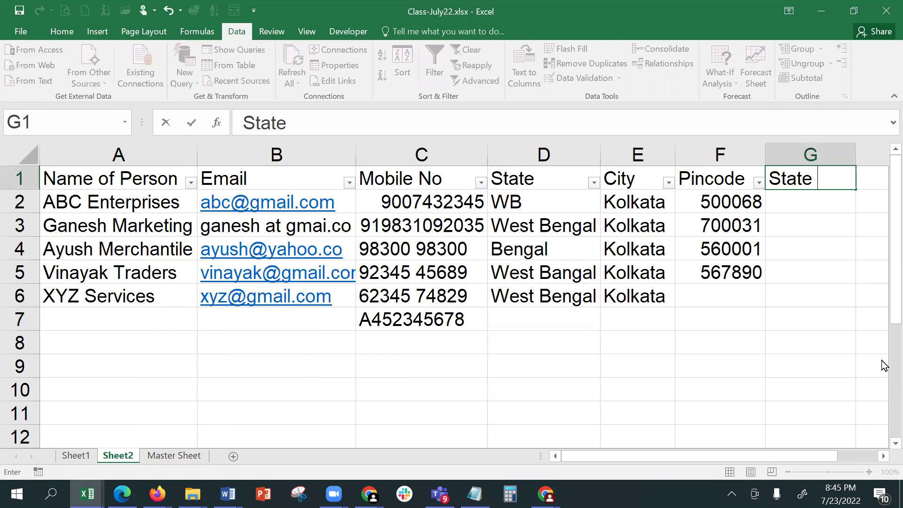
key("Return")
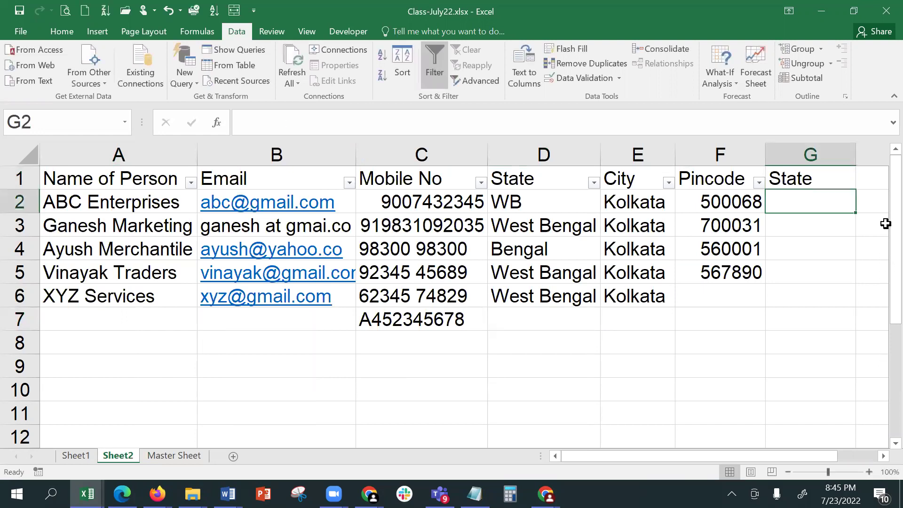
- Give G2:G10 a List validation sourced from 'Master Sheet'!$A$2:$A$6
left_click_drag(824, 207, 803, 372)
left_click(582, 80)
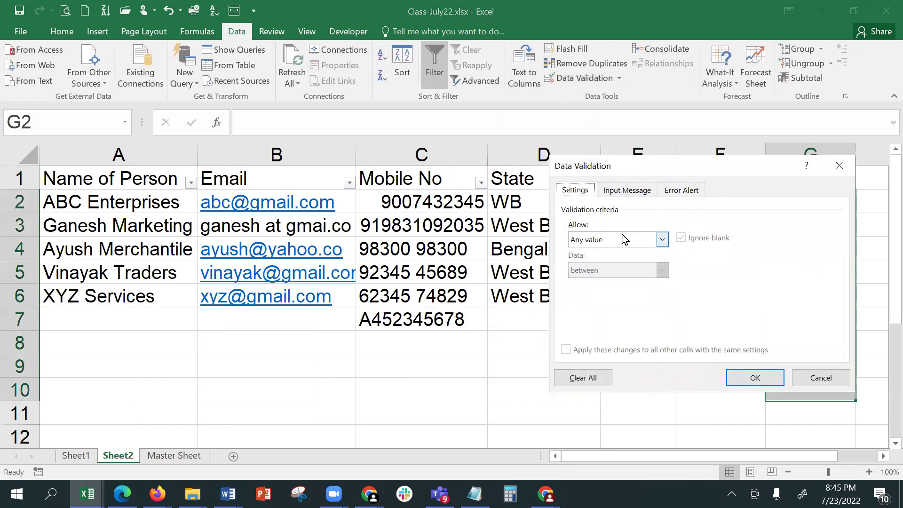
left_click(625, 239)
left_click(609, 283)
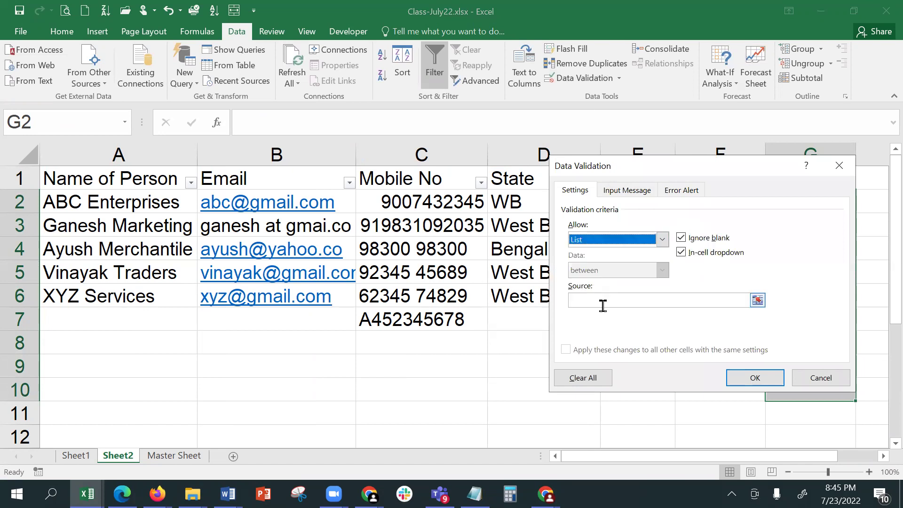
left_click(600, 302)
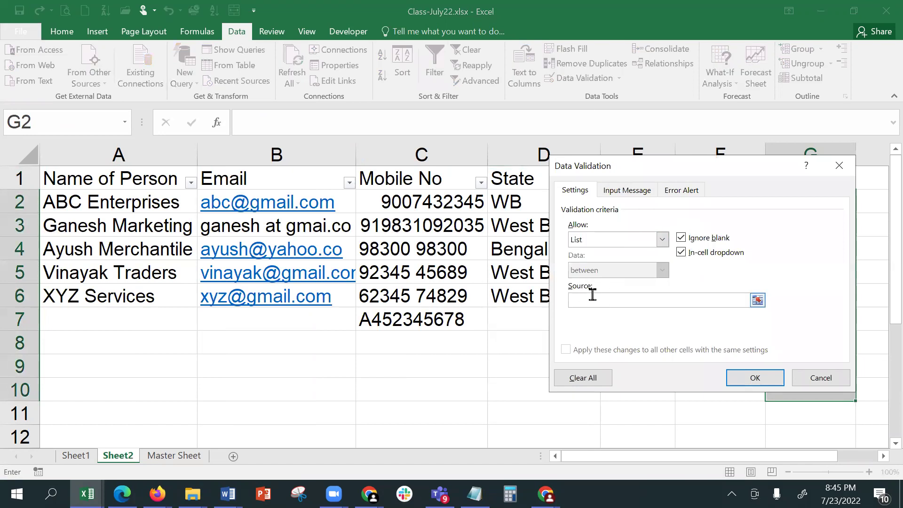
left_click(757, 300)
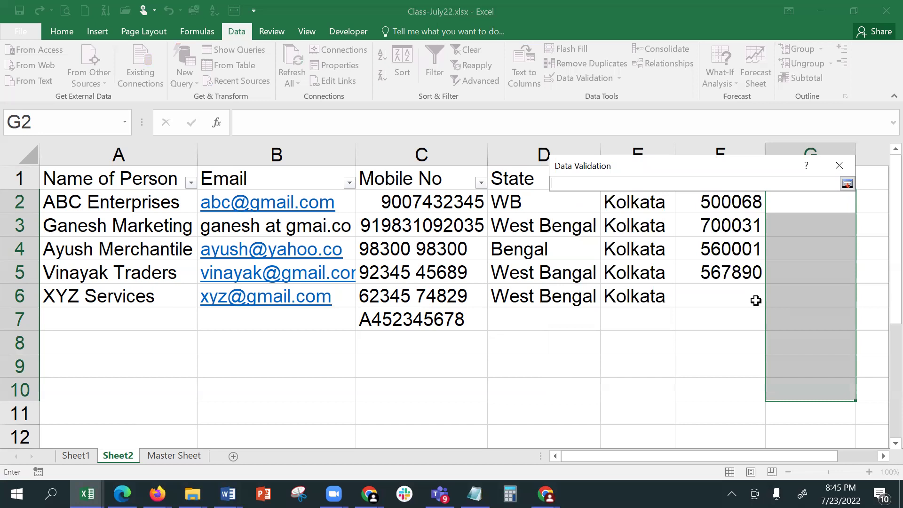
left_click(174, 458)
left_click_drag(92, 203, 99, 295)
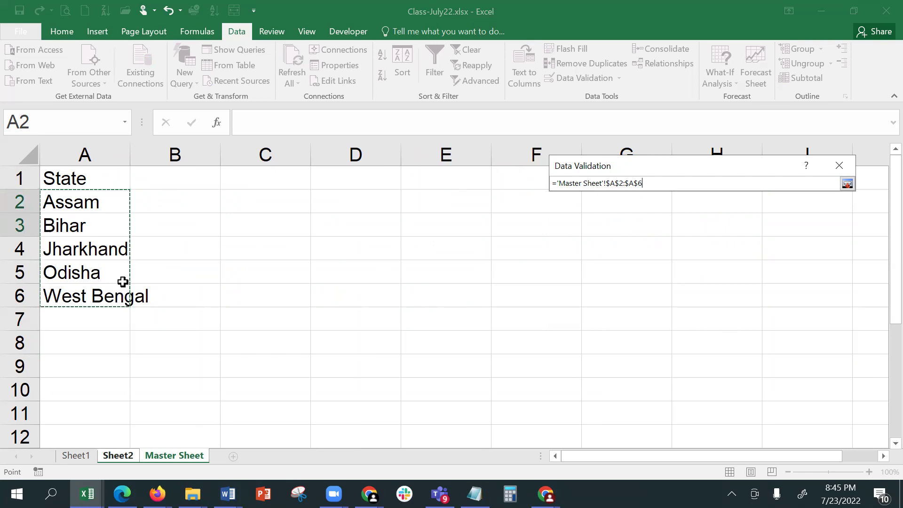
key("Return")
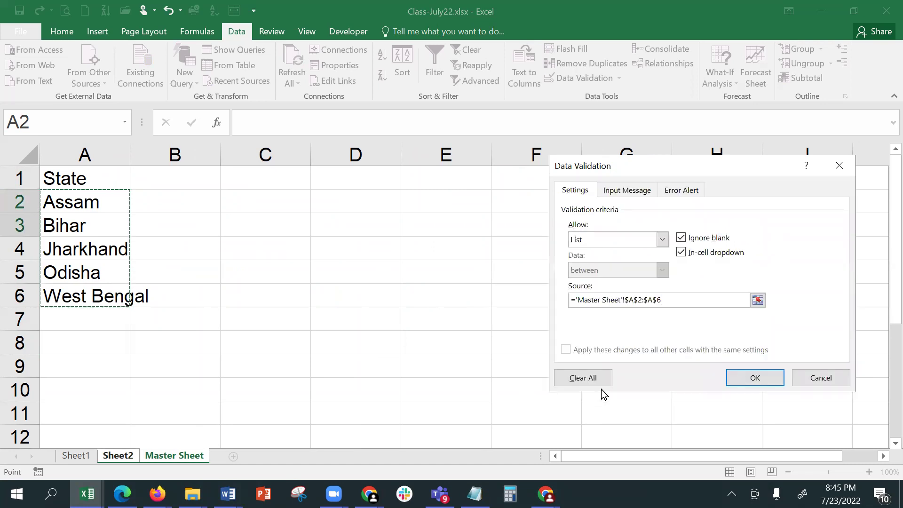
left_click(756, 382)
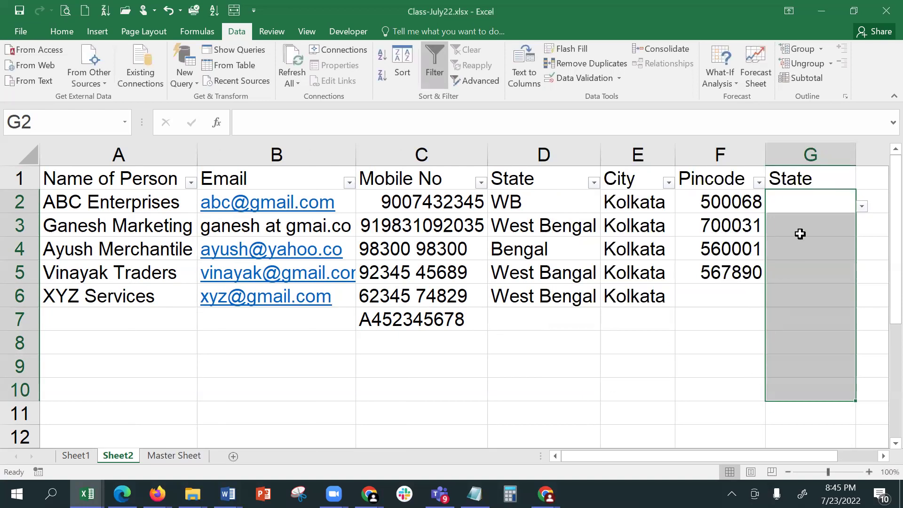
- Check G2's state dropdown and review its validation source, leaving it unchanged
left_click(800, 233)
left_click(846, 196)
left_click(863, 208)
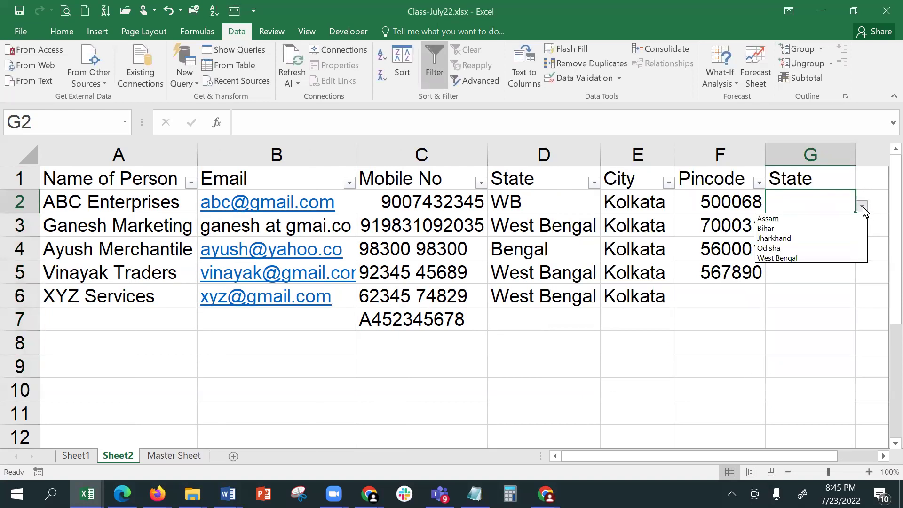
left_click(824, 197)
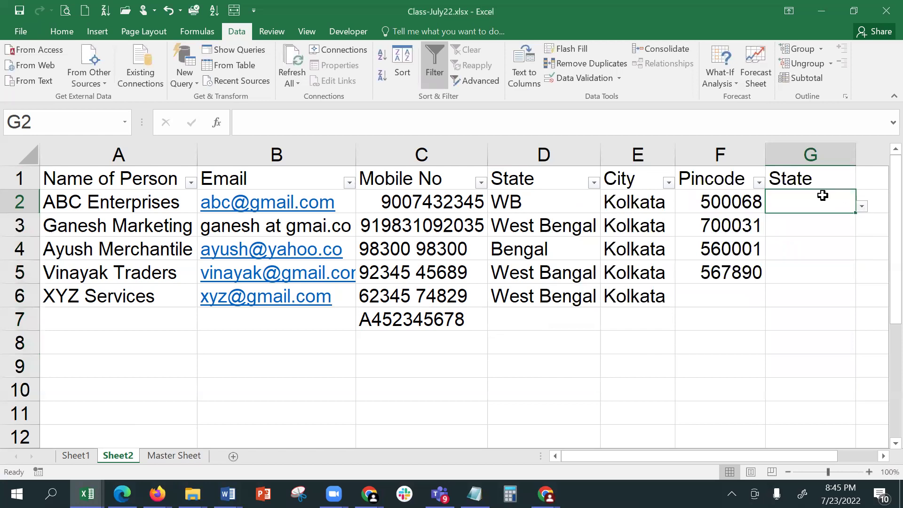
left_click(588, 80)
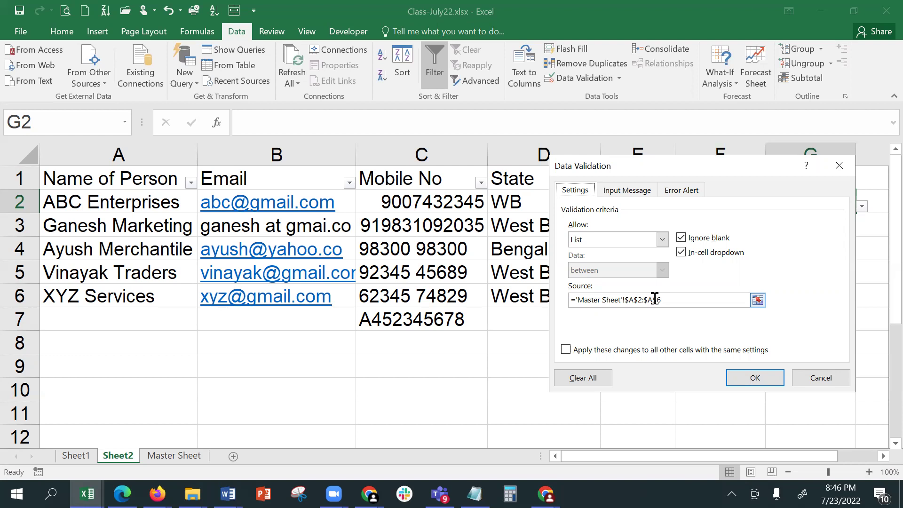
left_click(756, 378)
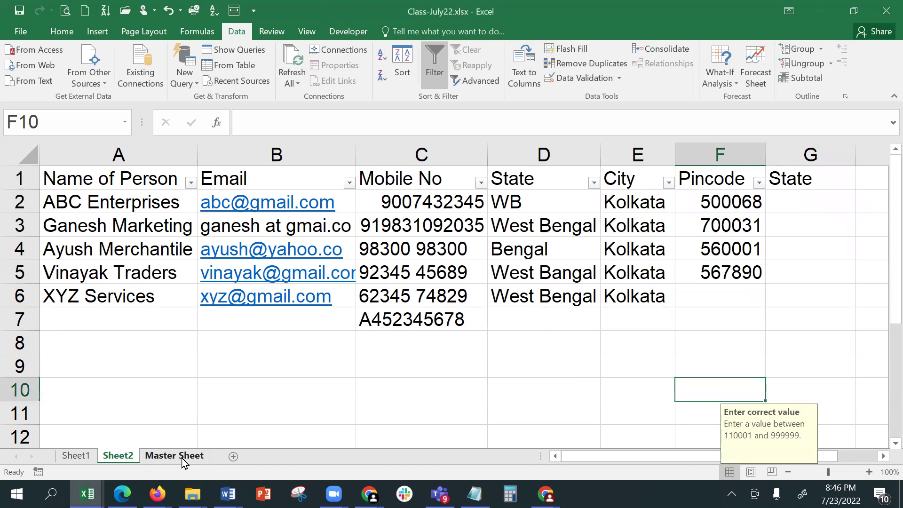
- Protect the Master Sheet with a password, entering and confirming it
left_click(183, 457)
right_click(184, 457)
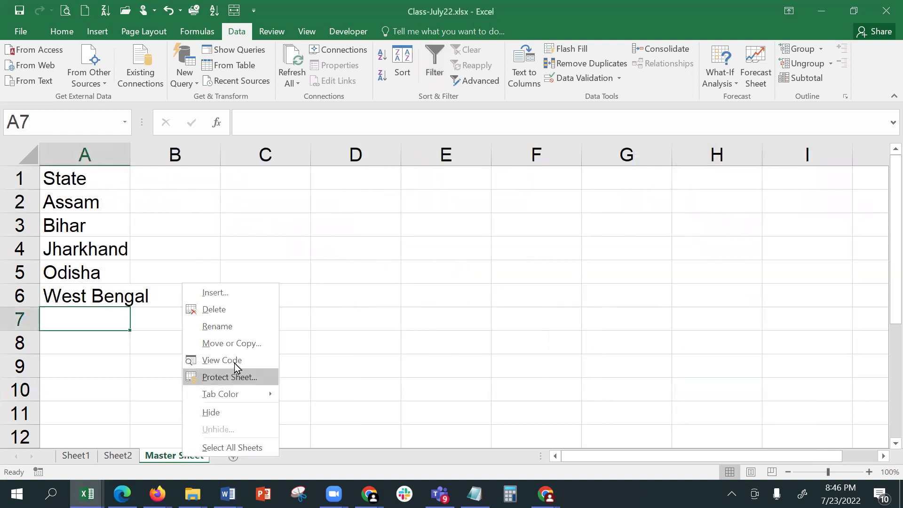
left_click(238, 377)
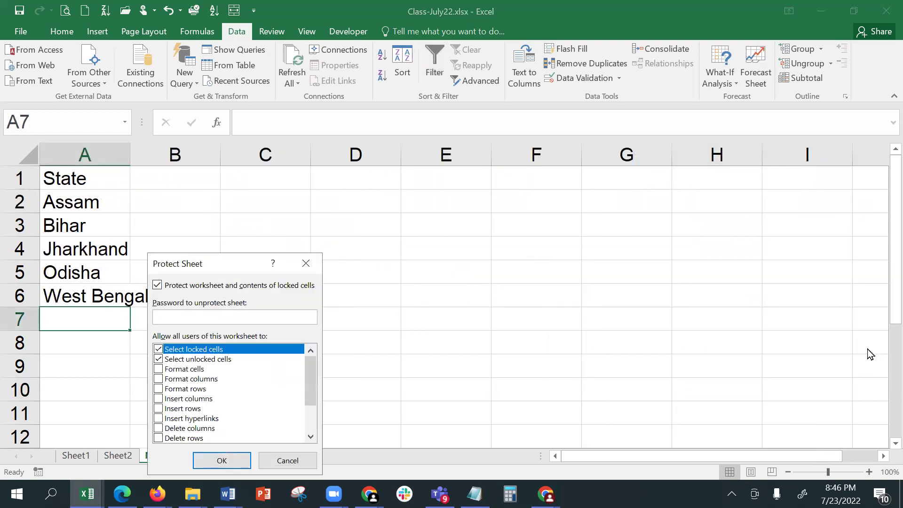
type("123")
key("Return")
type("123")
key("Return")
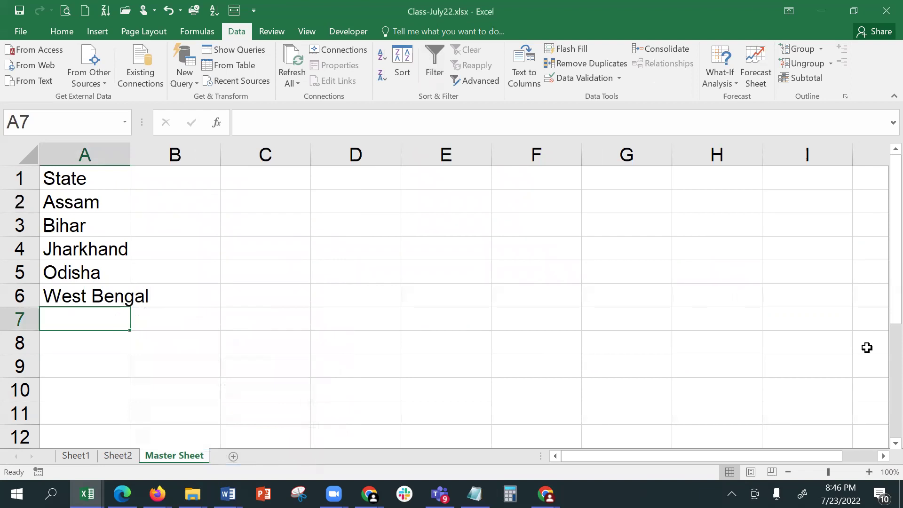
- Try deleting Assam in A2 and dismiss the protected-sheet warning
left_click(127, 456)
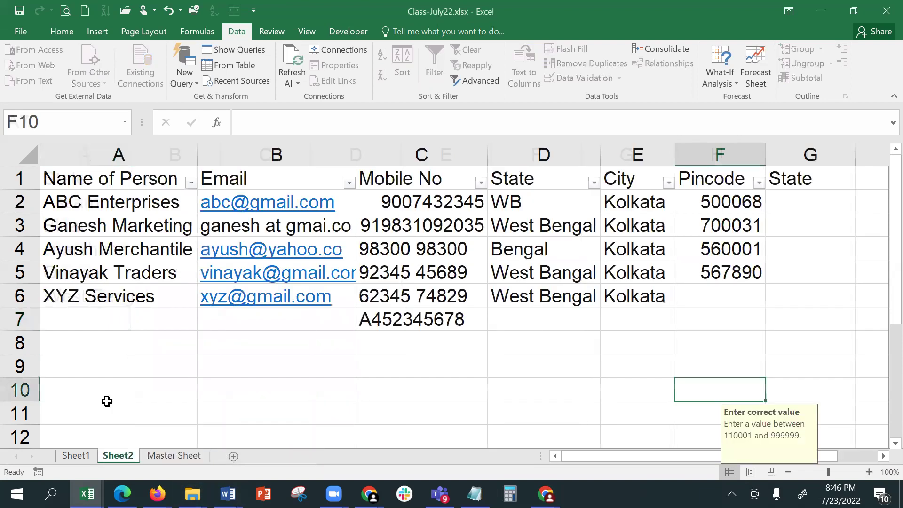
left_click(188, 457)
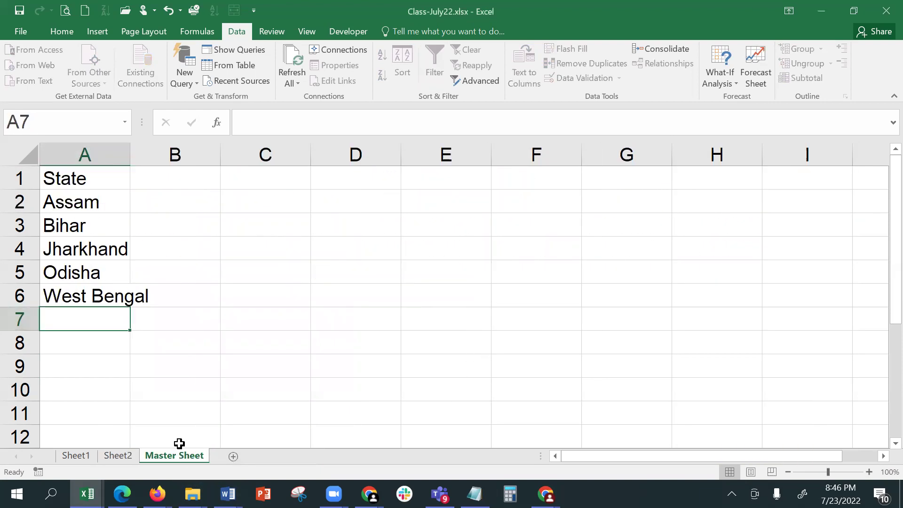
left_click(92, 199)
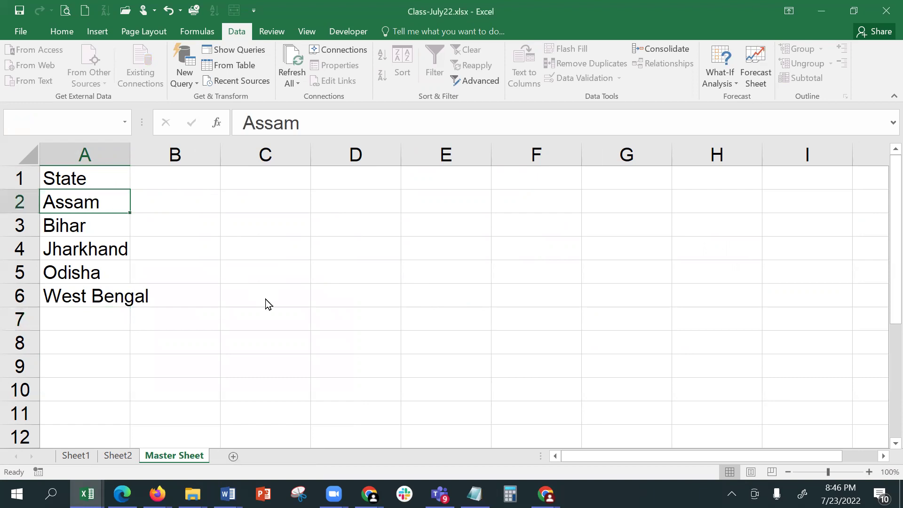
key("Delete")
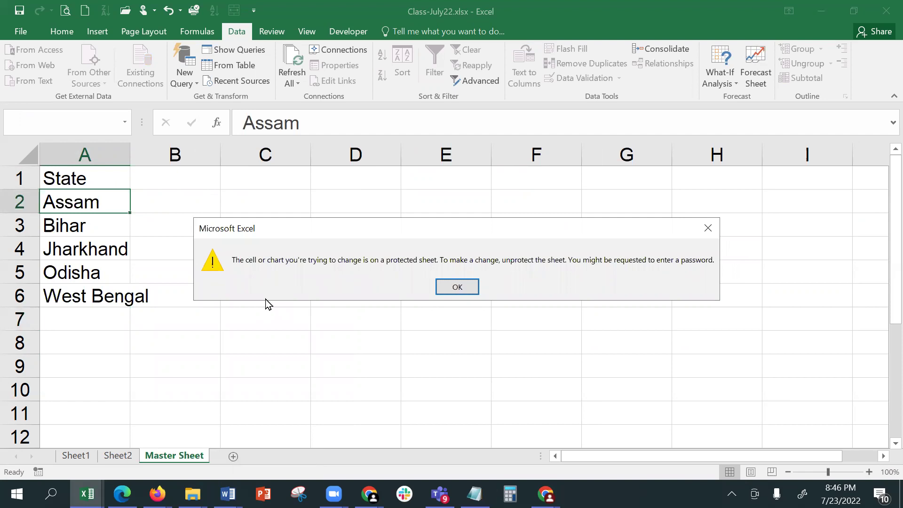
left_click(458, 287)
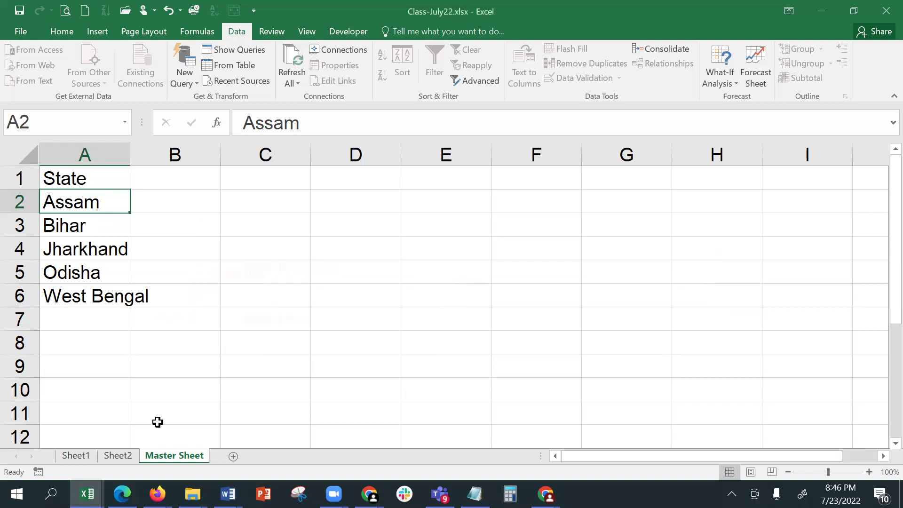
- Hide the Master Sheet tab
right_click(158, 458)
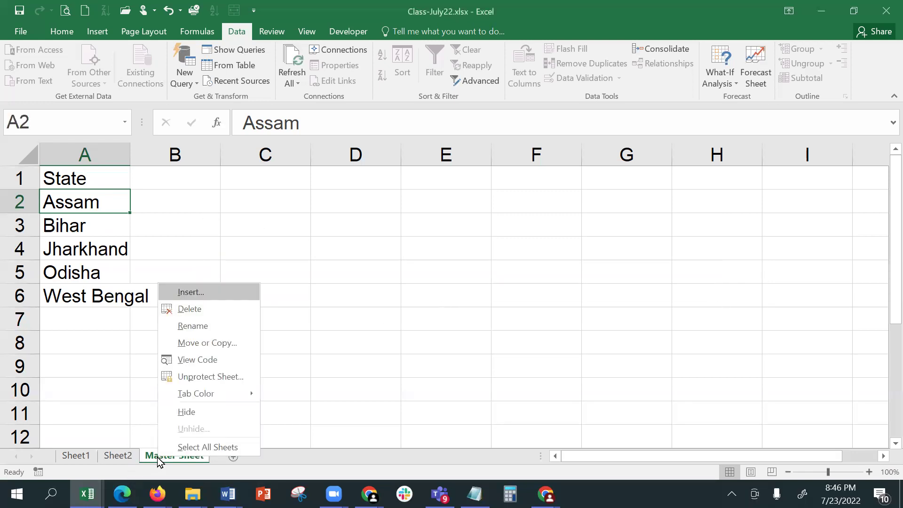
left_click(202, 414)
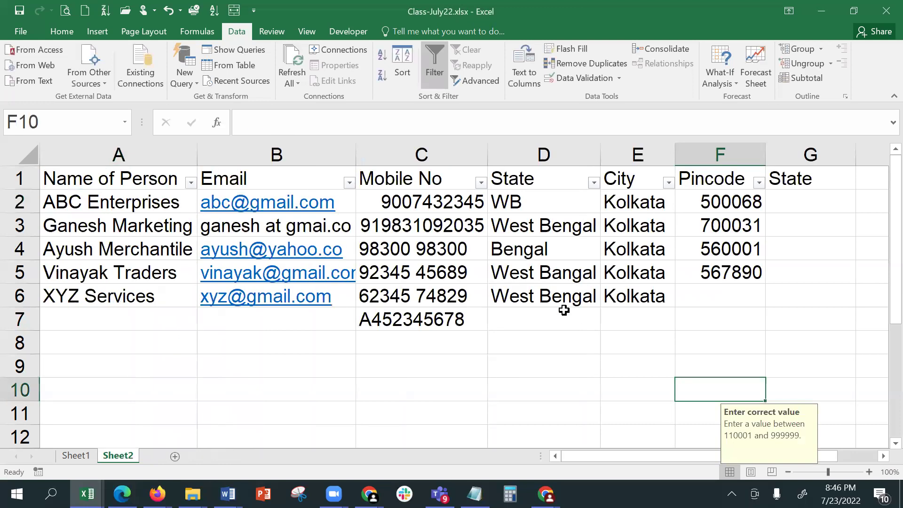
left_click(375, 390)
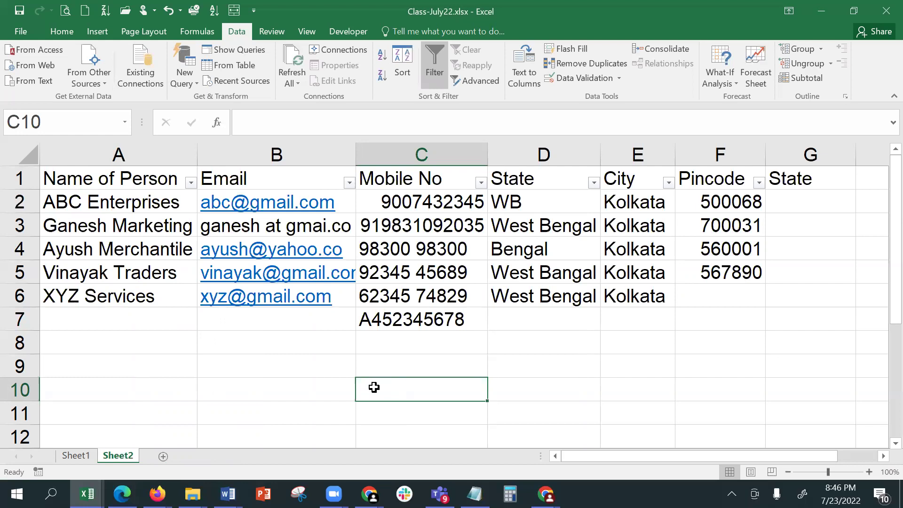
- Unhide Master Sheet, confirm deleting Bihar in A3 is refused, and return to Sheet2
right_click(113, 459)
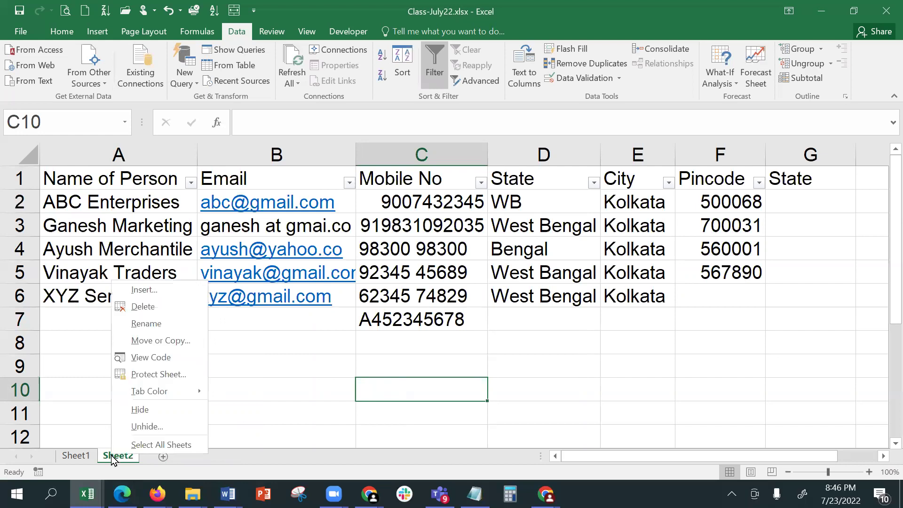
left_click(153, 429)
left_click(173, 460)
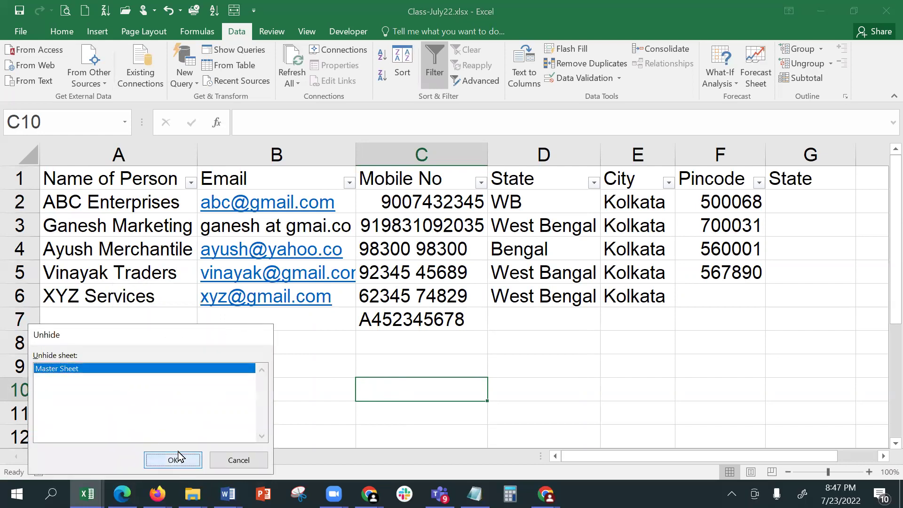
left_click(54, 226)
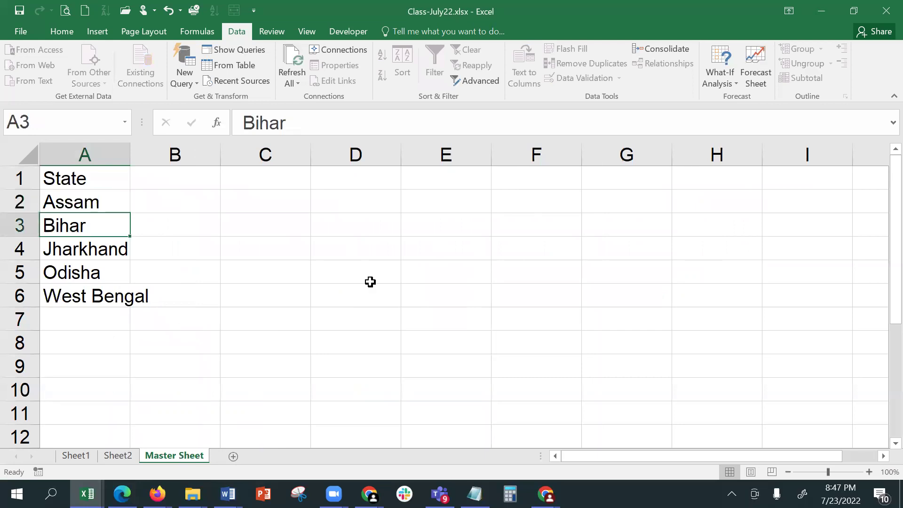
key("Delete")
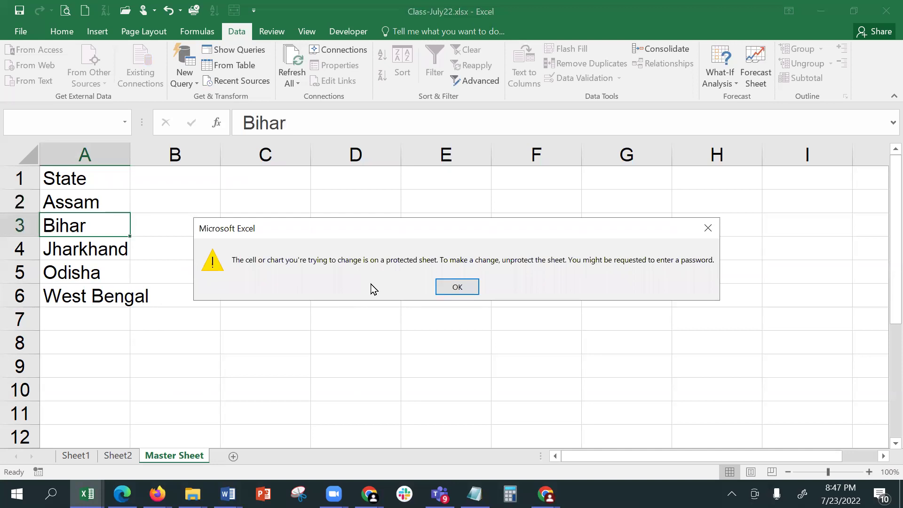
key("Return")
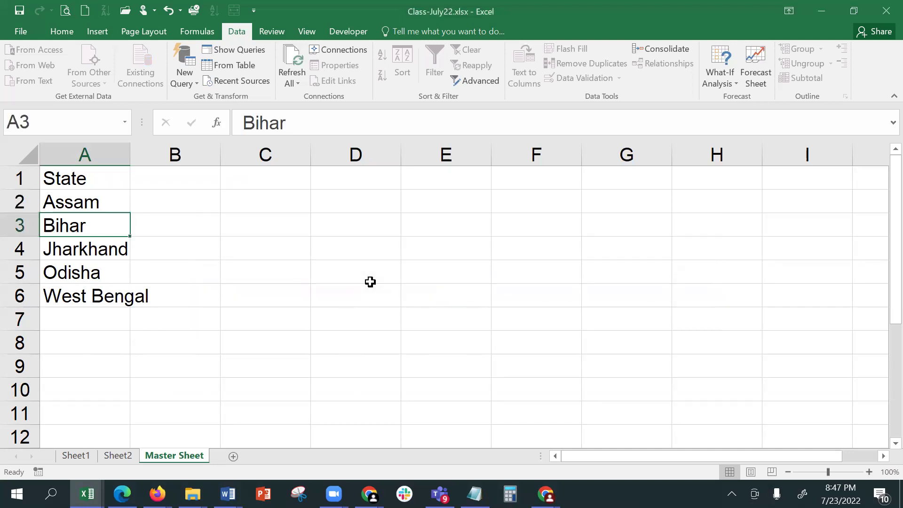
left_click(117, 455)
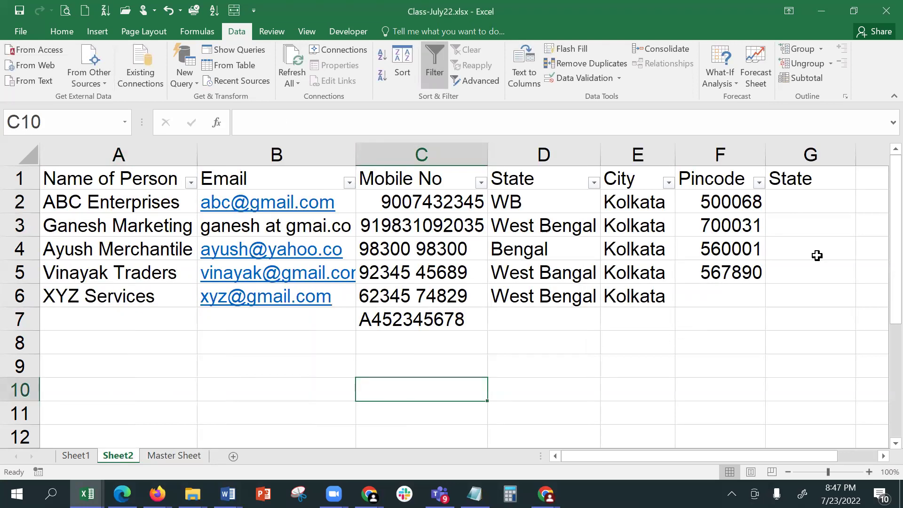
left_click(796, 210)
left_click(862, 207)
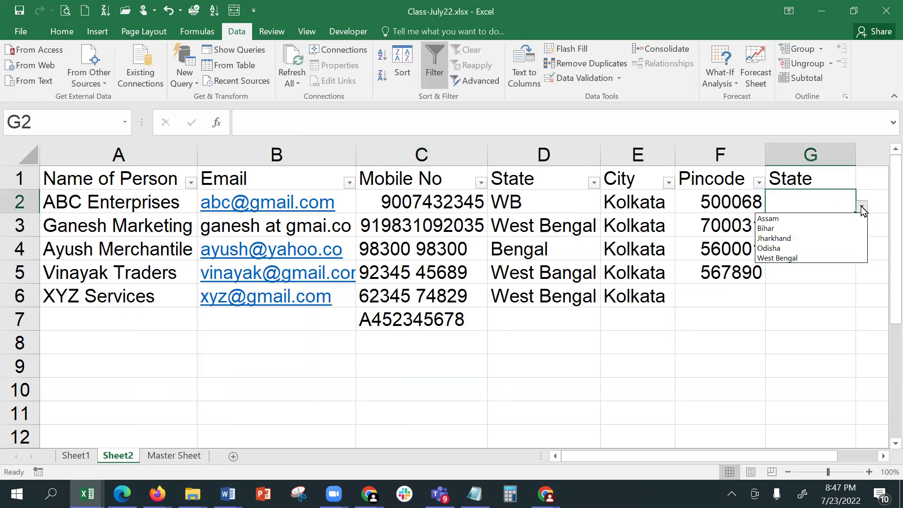
left_click(822, 215)
left_click(826, 221)
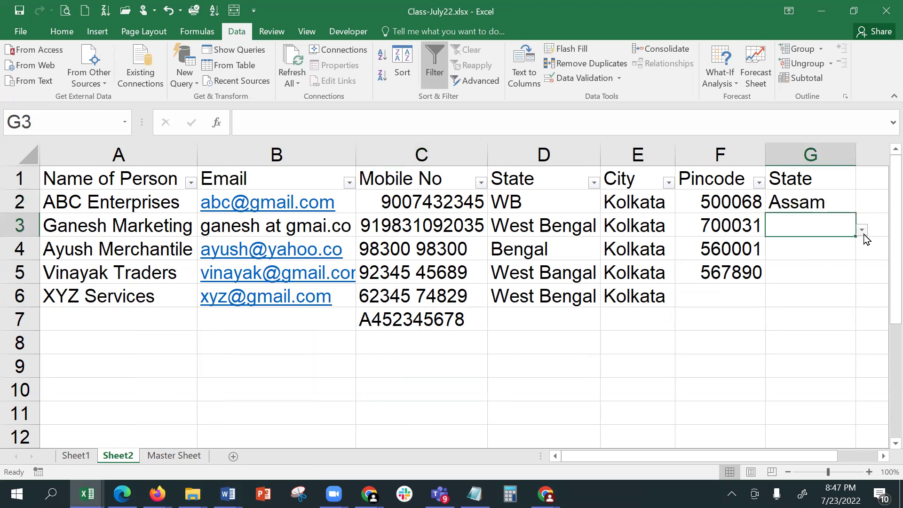
left_click(861, 229)
left_click(813, 266)
left_click(821, 253)
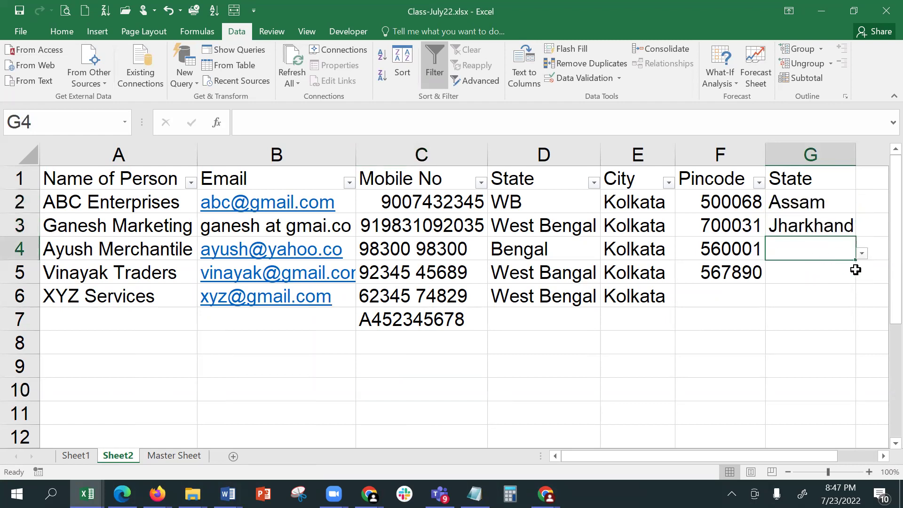
left_click(866, 255)
left_click(835, 250)
left_click(861, 253)
left_click(800, 290)
left_click(820, 272)
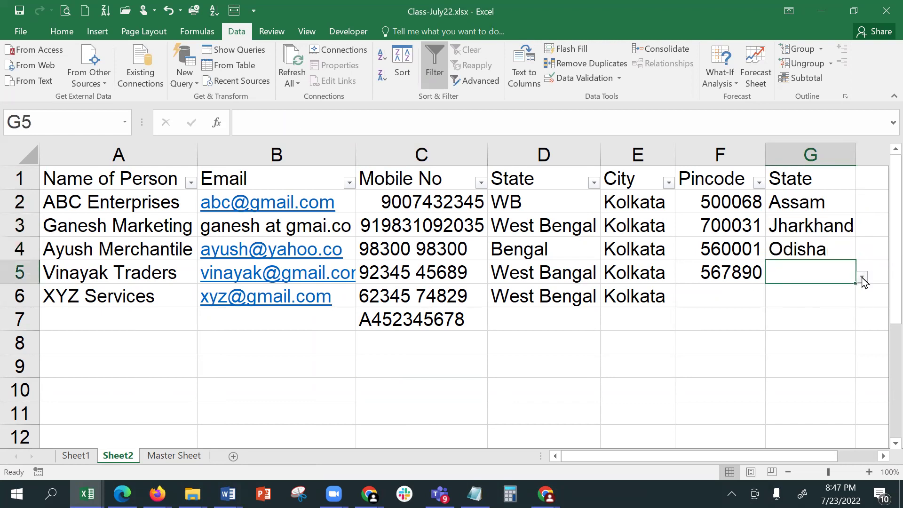
left_click(862, 276)
left_click(814, 329)
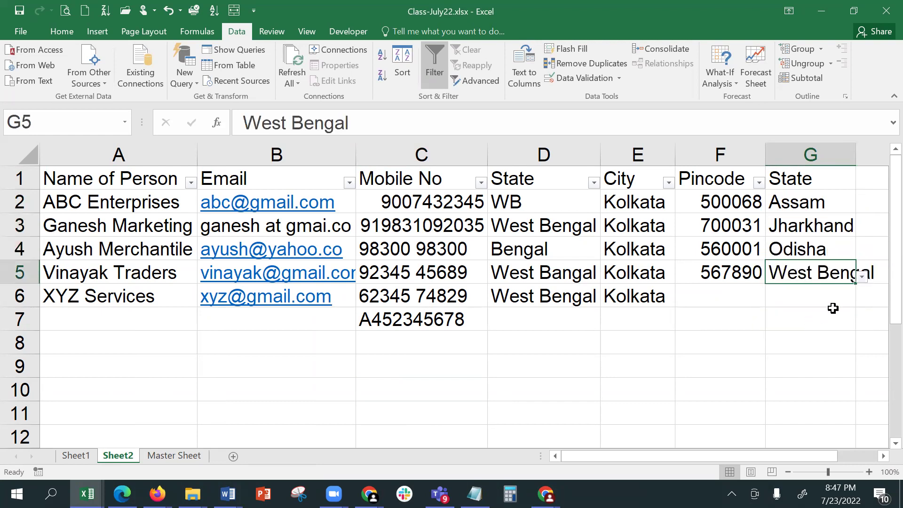
left_click(831, 303)
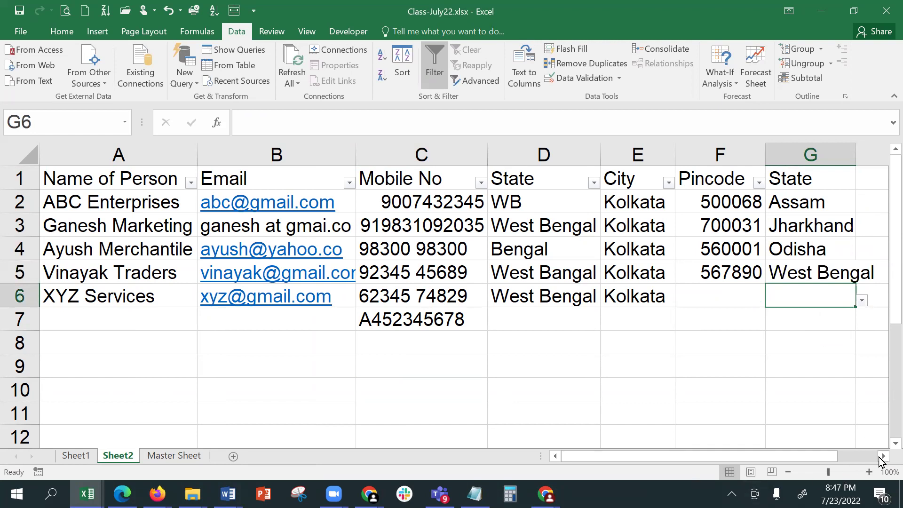
left_click(883, 456)
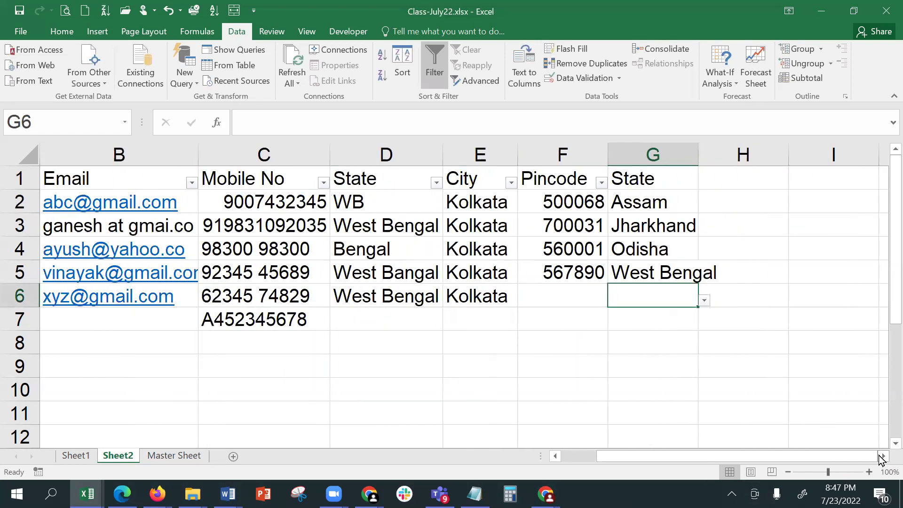
left_click(663, 200)
left_click_drag(664, 200, 664, 383)
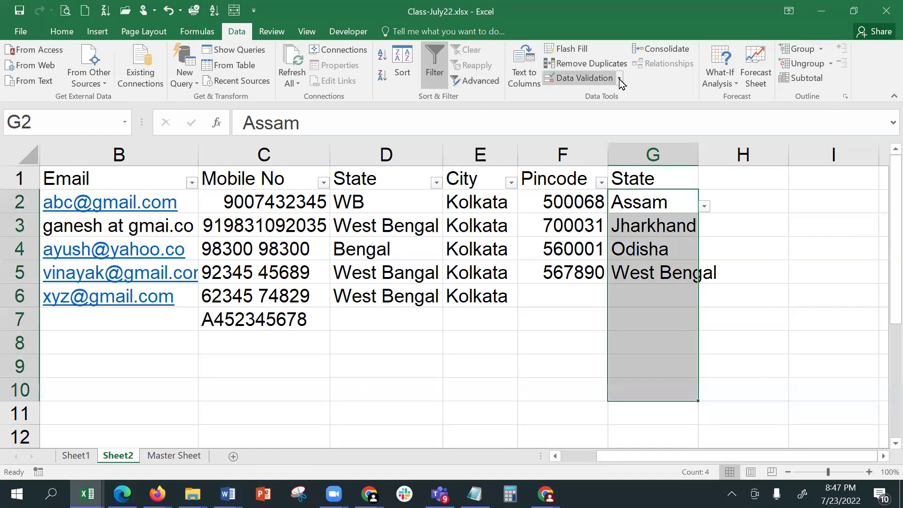
left_click(588, 79)
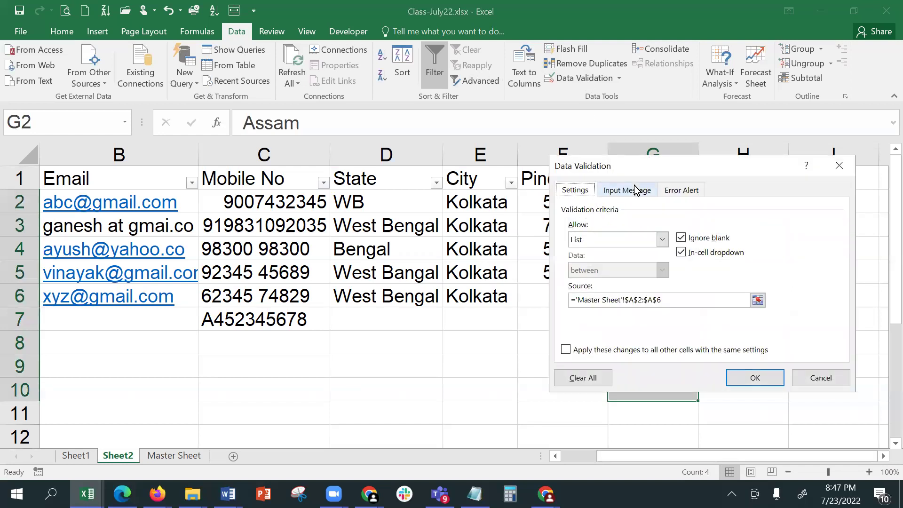
left_click(688, 190)
left_click(725, 260)
type("Incorrect Value ")
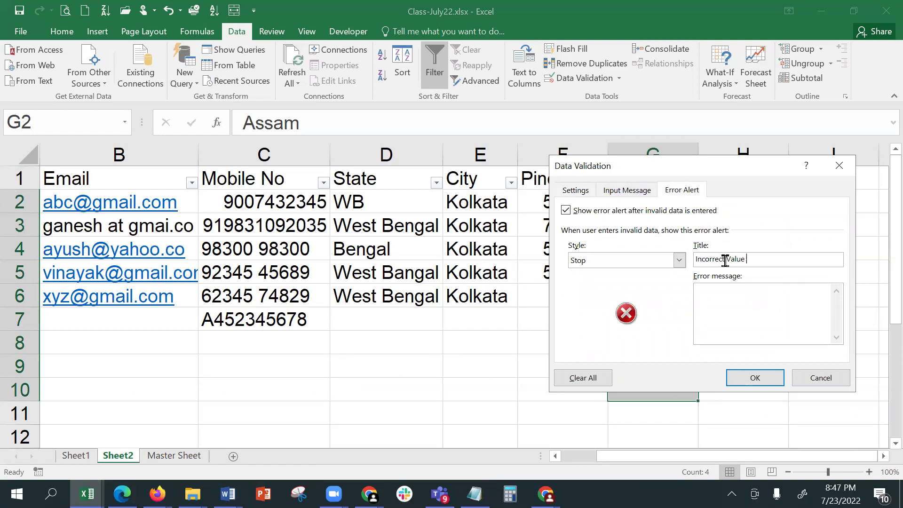
type("Entered")
type("Value")
left_click_drag(700, 167, 265, 118)
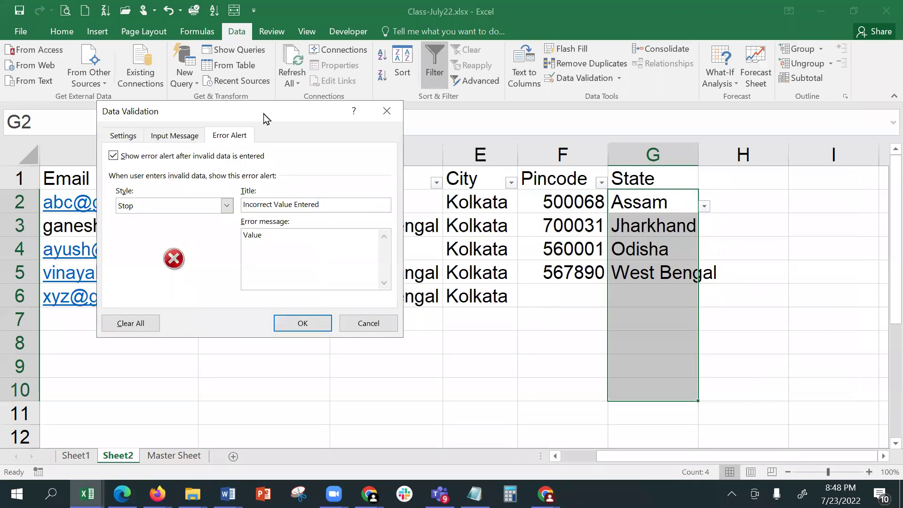
left_click(368, 323)
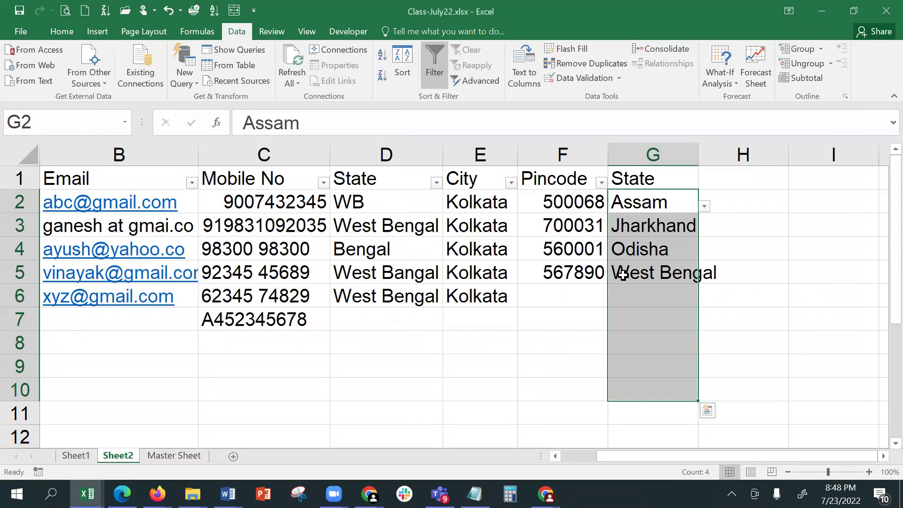
left_click(634, 221)
left_click(659, 286)
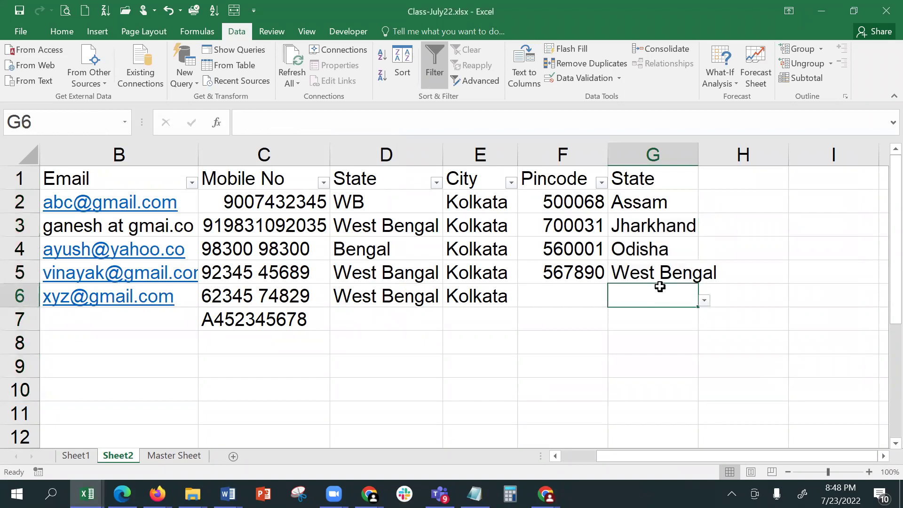
type("sg")
key("Return")
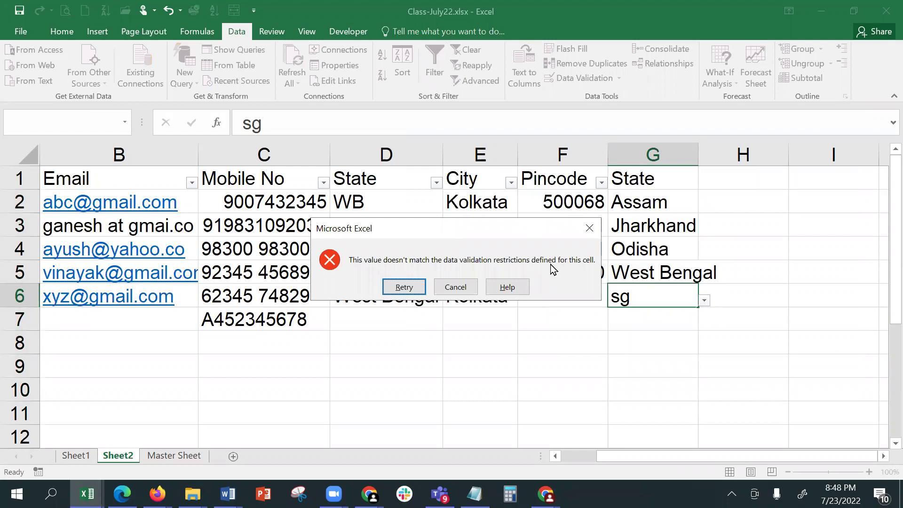
left_click(447, 292)
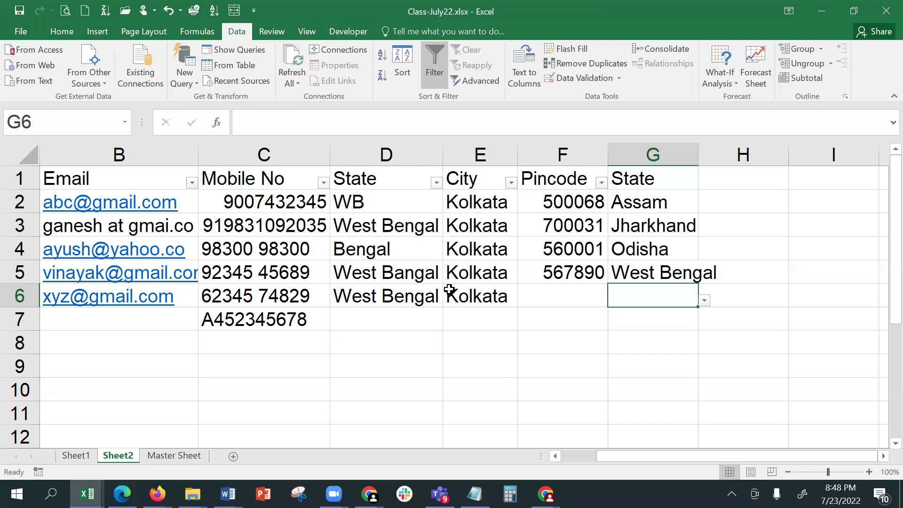
left_click_drag(631, 201, 629, 381)
- Give the State cells' error alert the title 'Incorrect Value Entered' and a message to choose from the drop-down list
left_click(585, 79)
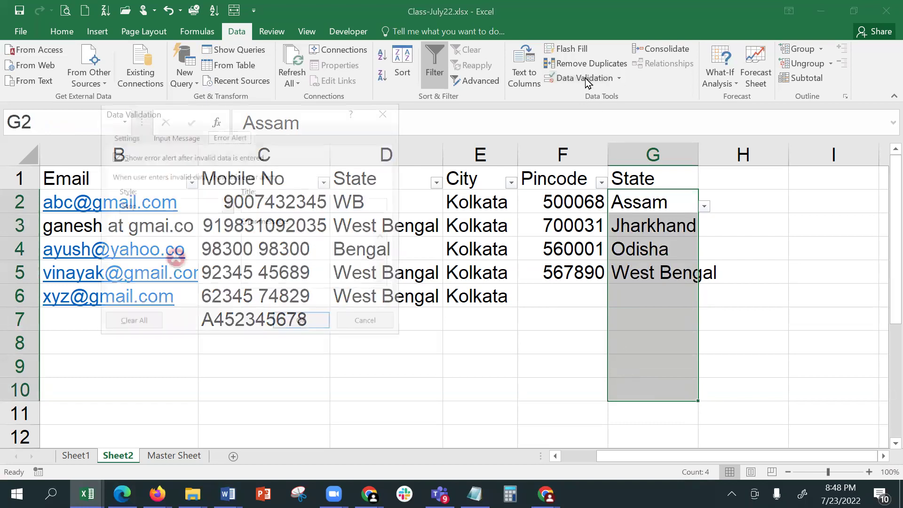
left_click(264, 202)
type("Inc")
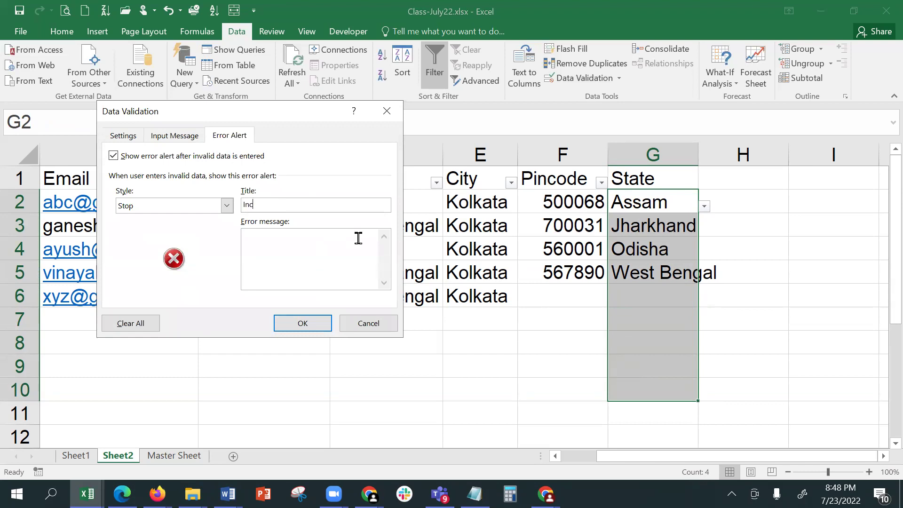
type("orrect Value Entered")
left_click(349, 253)
type("The value entered")
type(" b")
type("is")
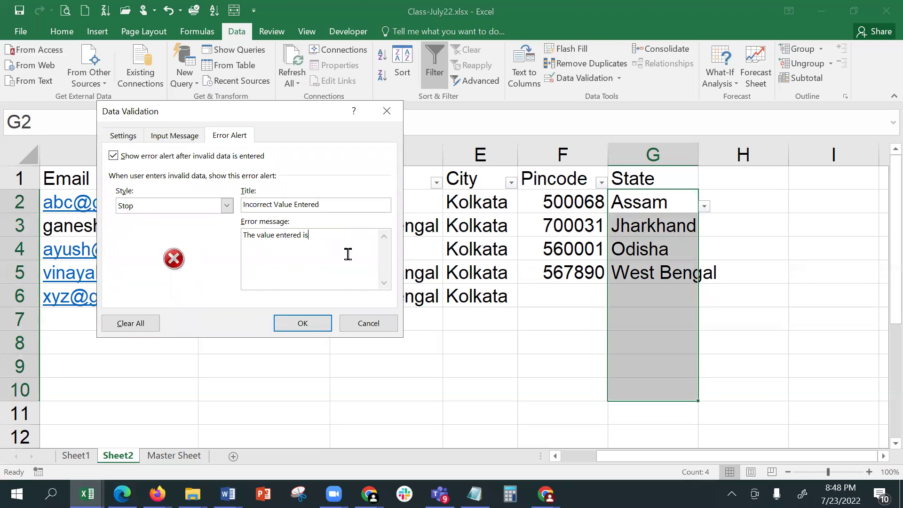
type(" incorrect. ")
type("C hoose")
type(" a value")
type(" fo")
type("rom th")
type("e ")
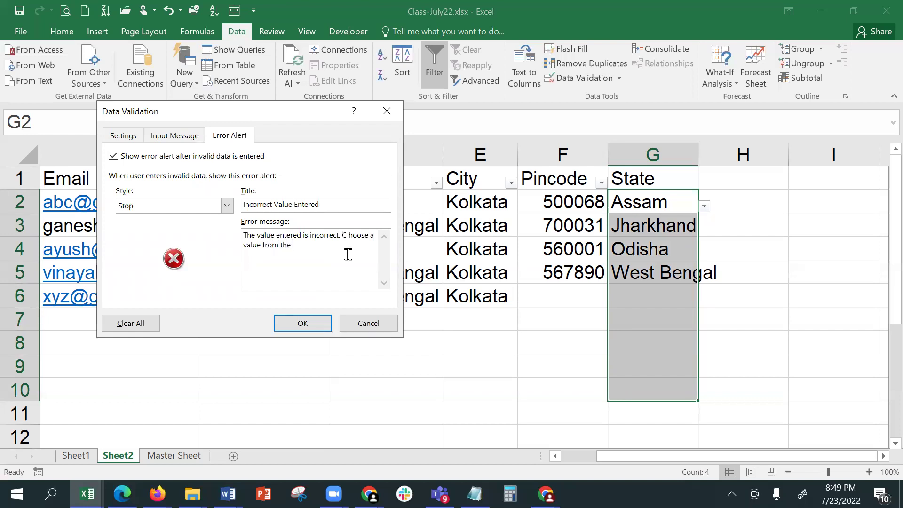
type("drop down or list only.")
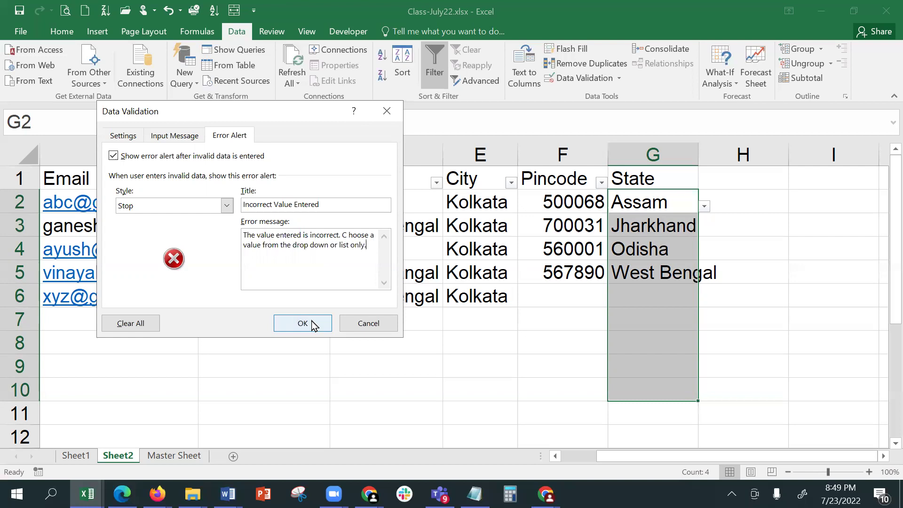
- Try the Warning and Information alert styles, then keep Stop and apply the alert
left_click(167, 209)
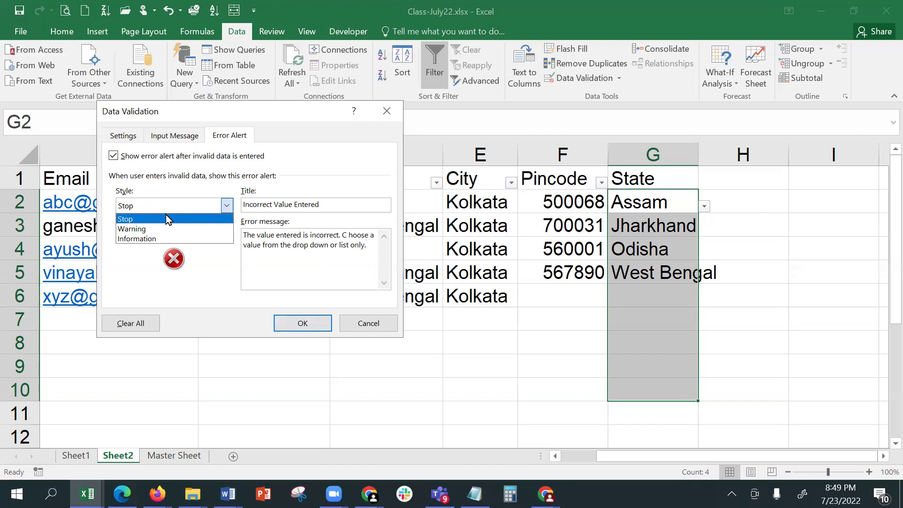
left_click(167, 231)
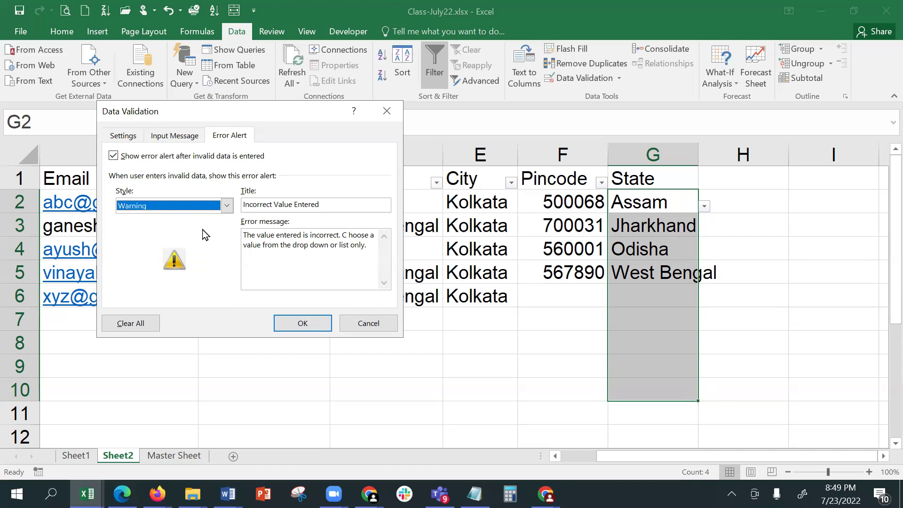
left_click(203, 206)
left_click(195, 240)
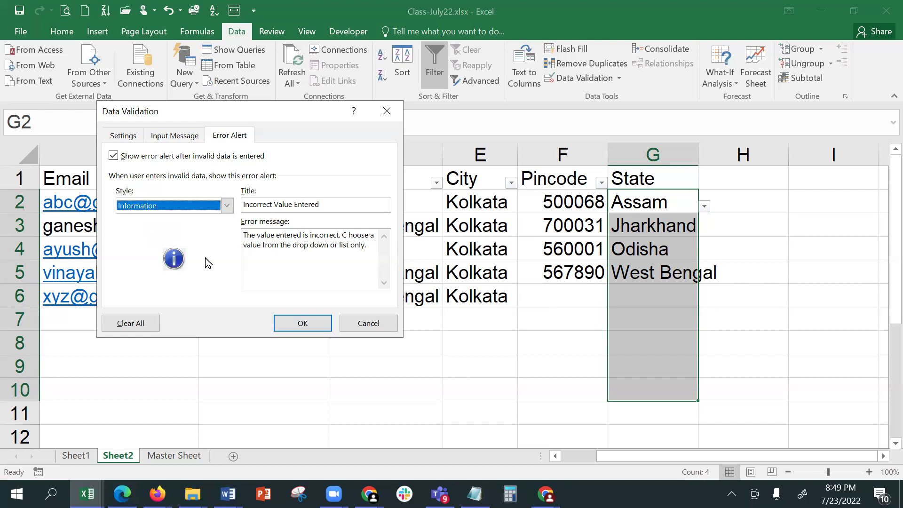
left_click(194, 206)
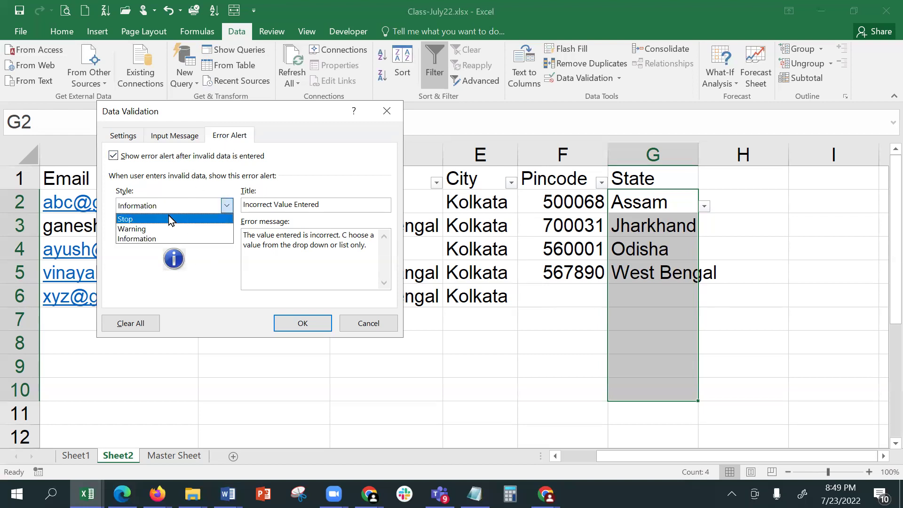
left_click(170, 219)
left_click(297, 323)
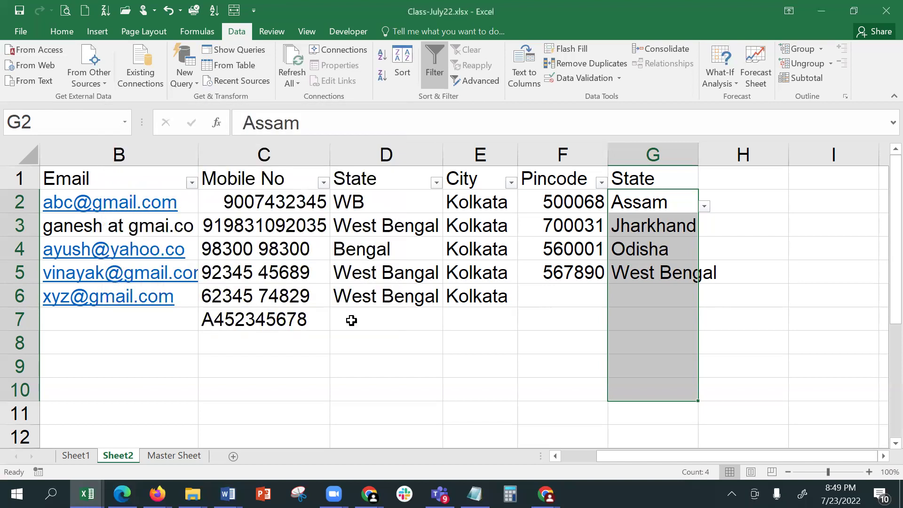
- Enter the off-list value 'goa' in G6 to trigger the custom alert
left_click(653, 292)
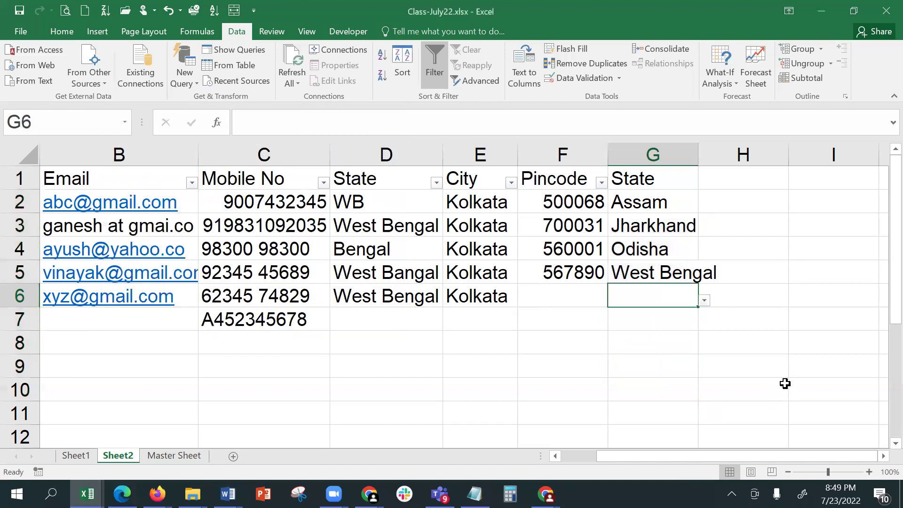
type("goa")
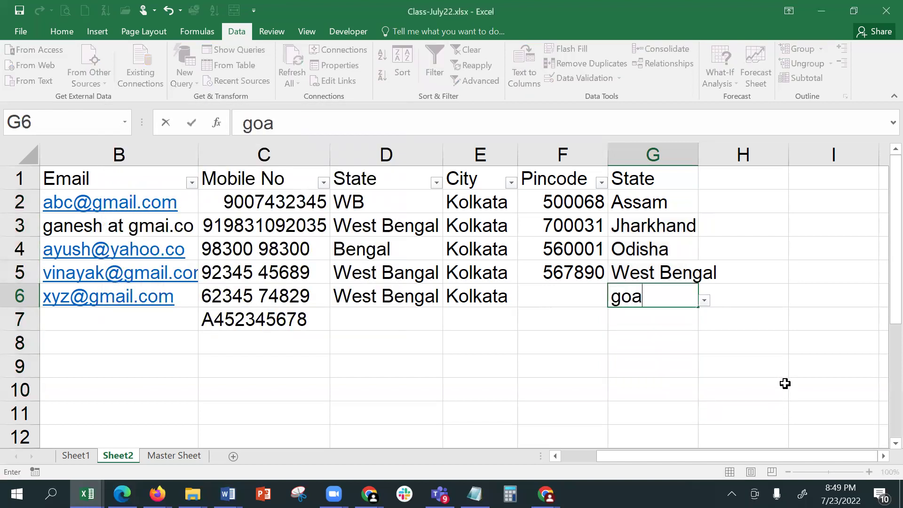
key("Return")
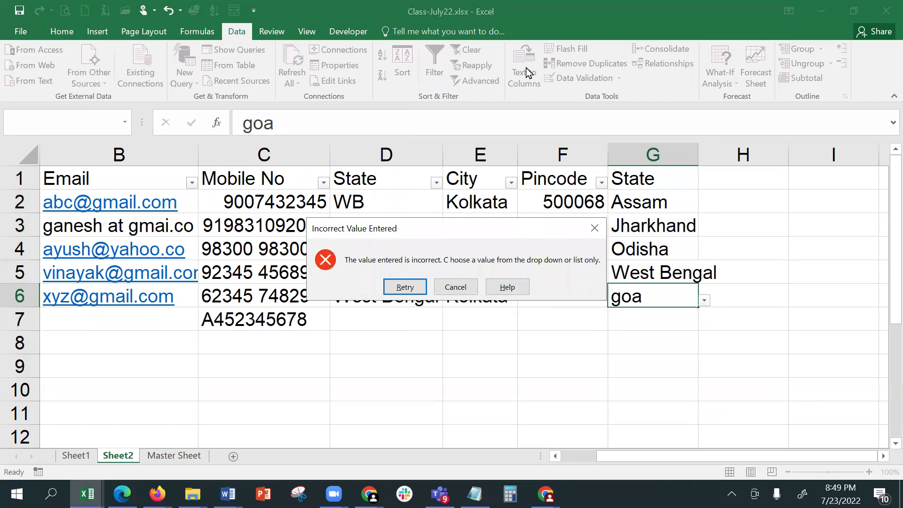
- Cancel the rejected entry and reopen Data Validation for the State cells G2:G10
key("alt+Tab")
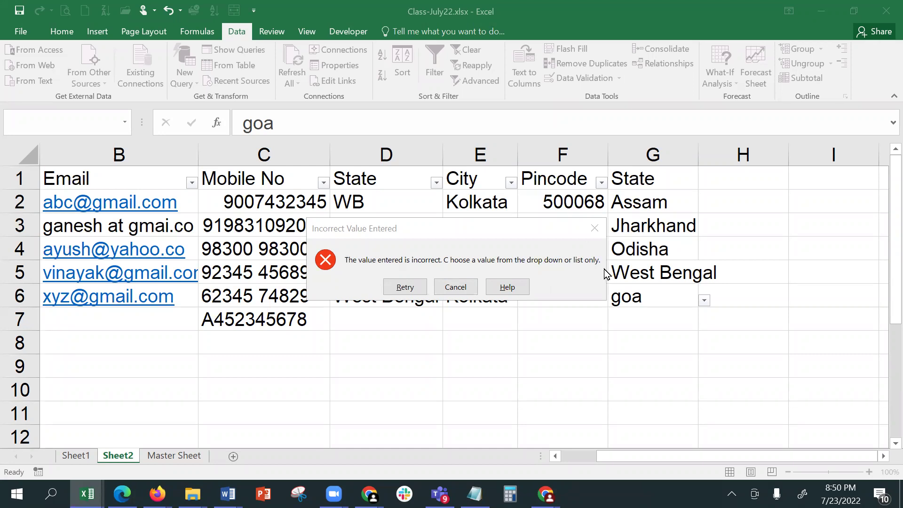
left_click(452, 288)
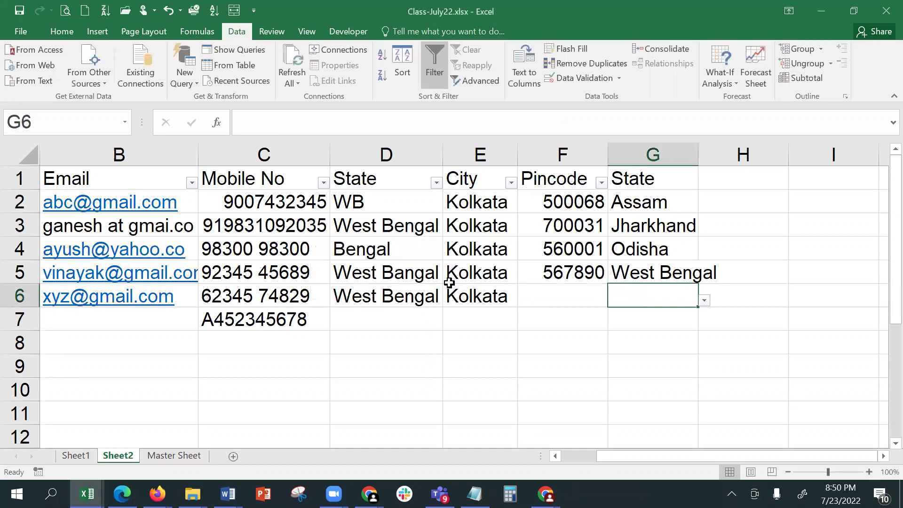
left_click_drag(629, 200, 649, 381)
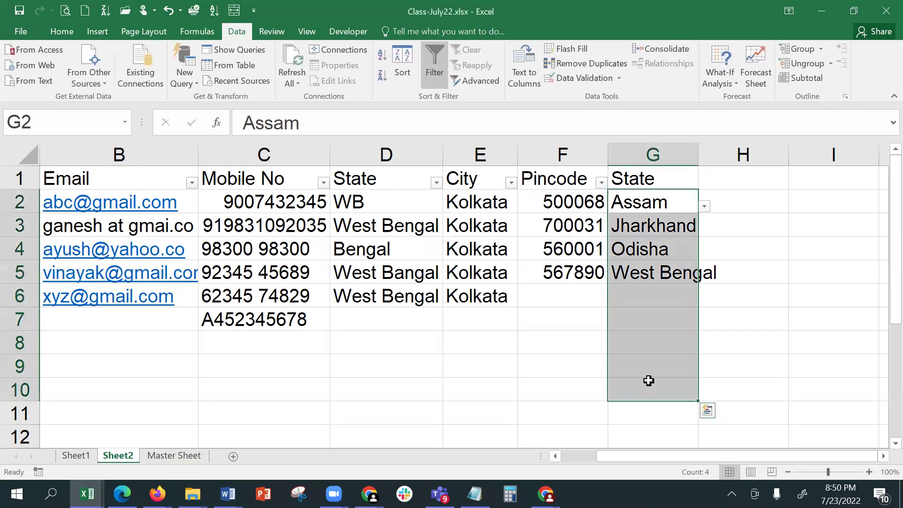
left_click(572, 78)
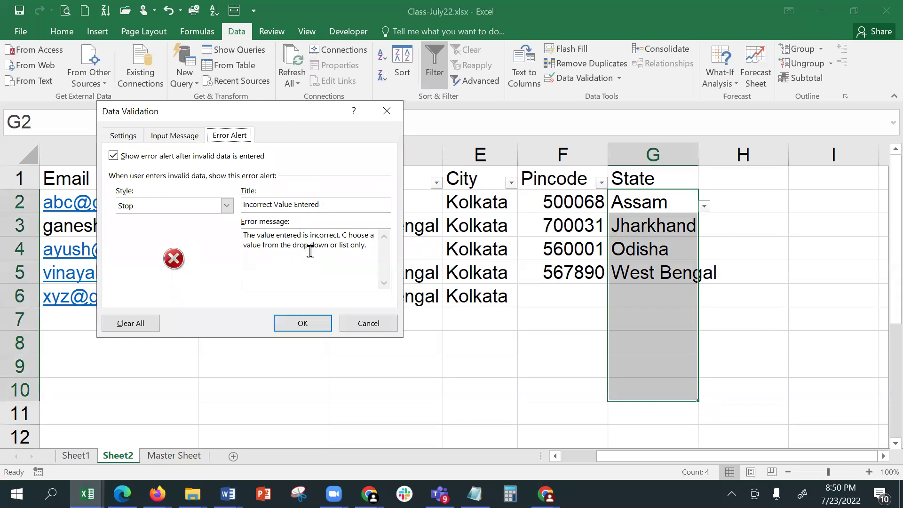